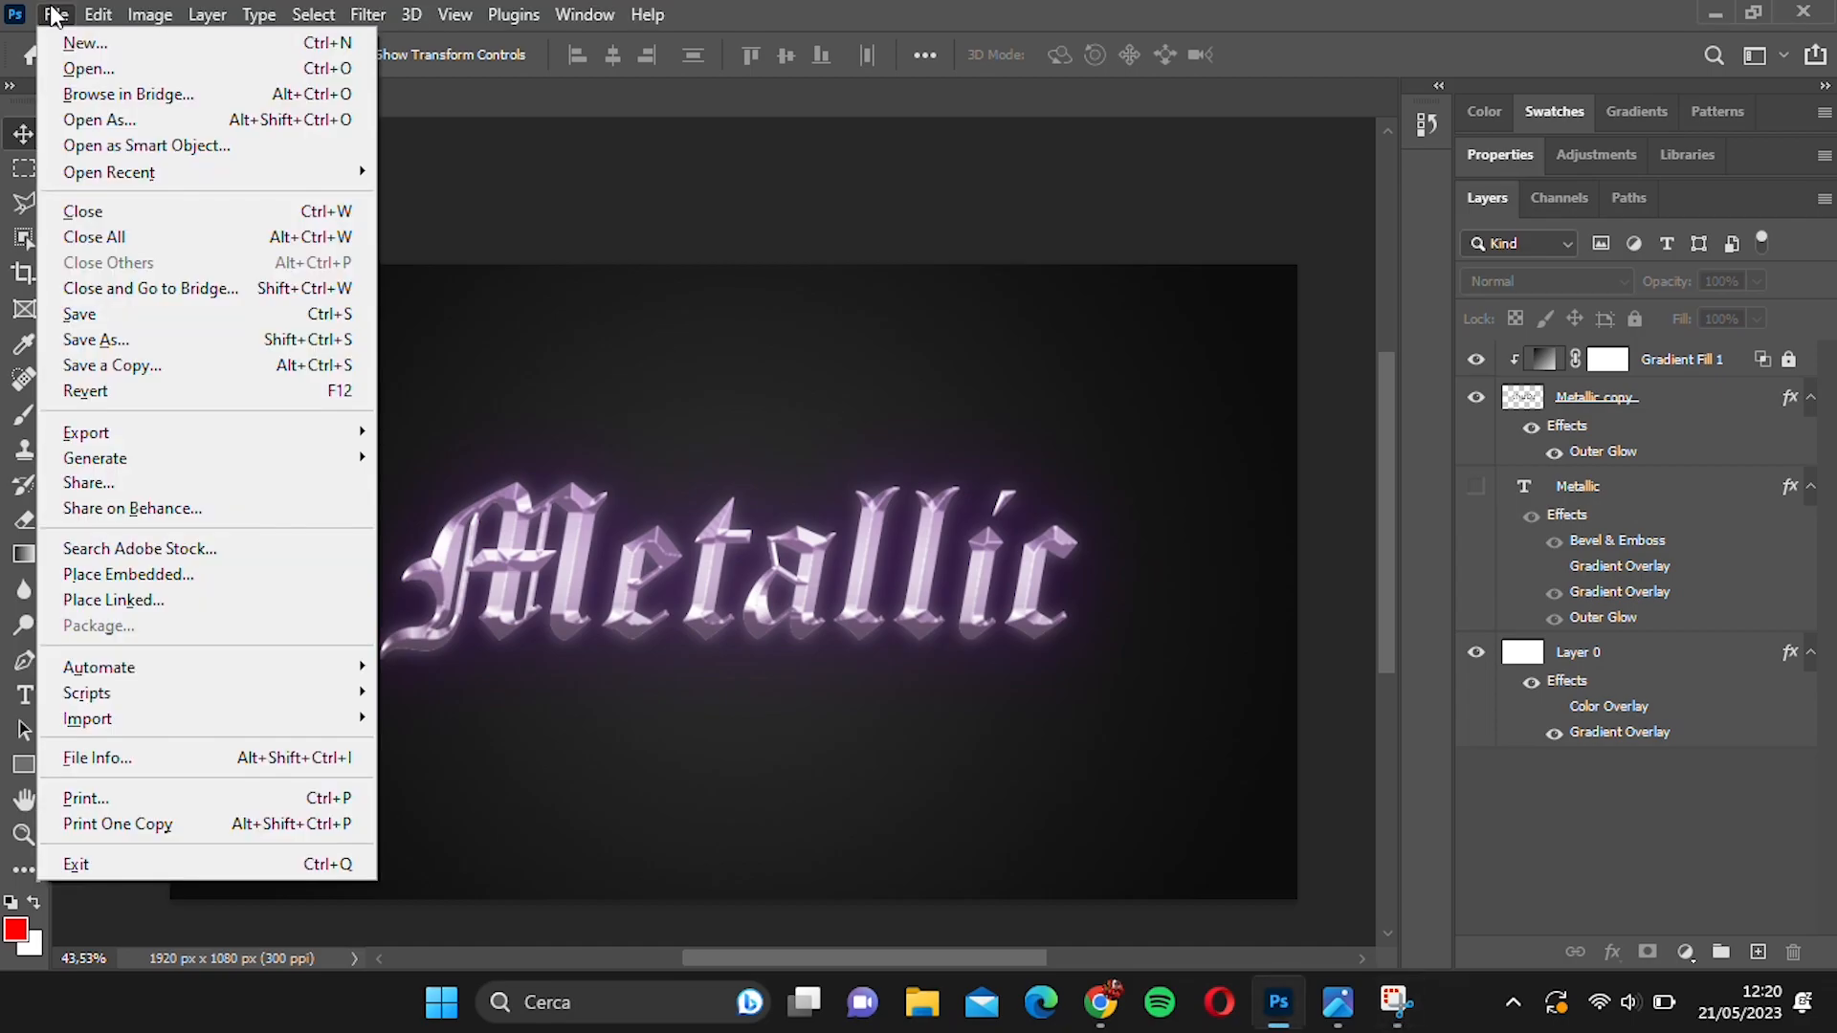
Create a new 1920 x 1080 px document at 300 ppi with white contents and unlock its background layer.
{"action": "left_click", "coordinate": [91, 58]}
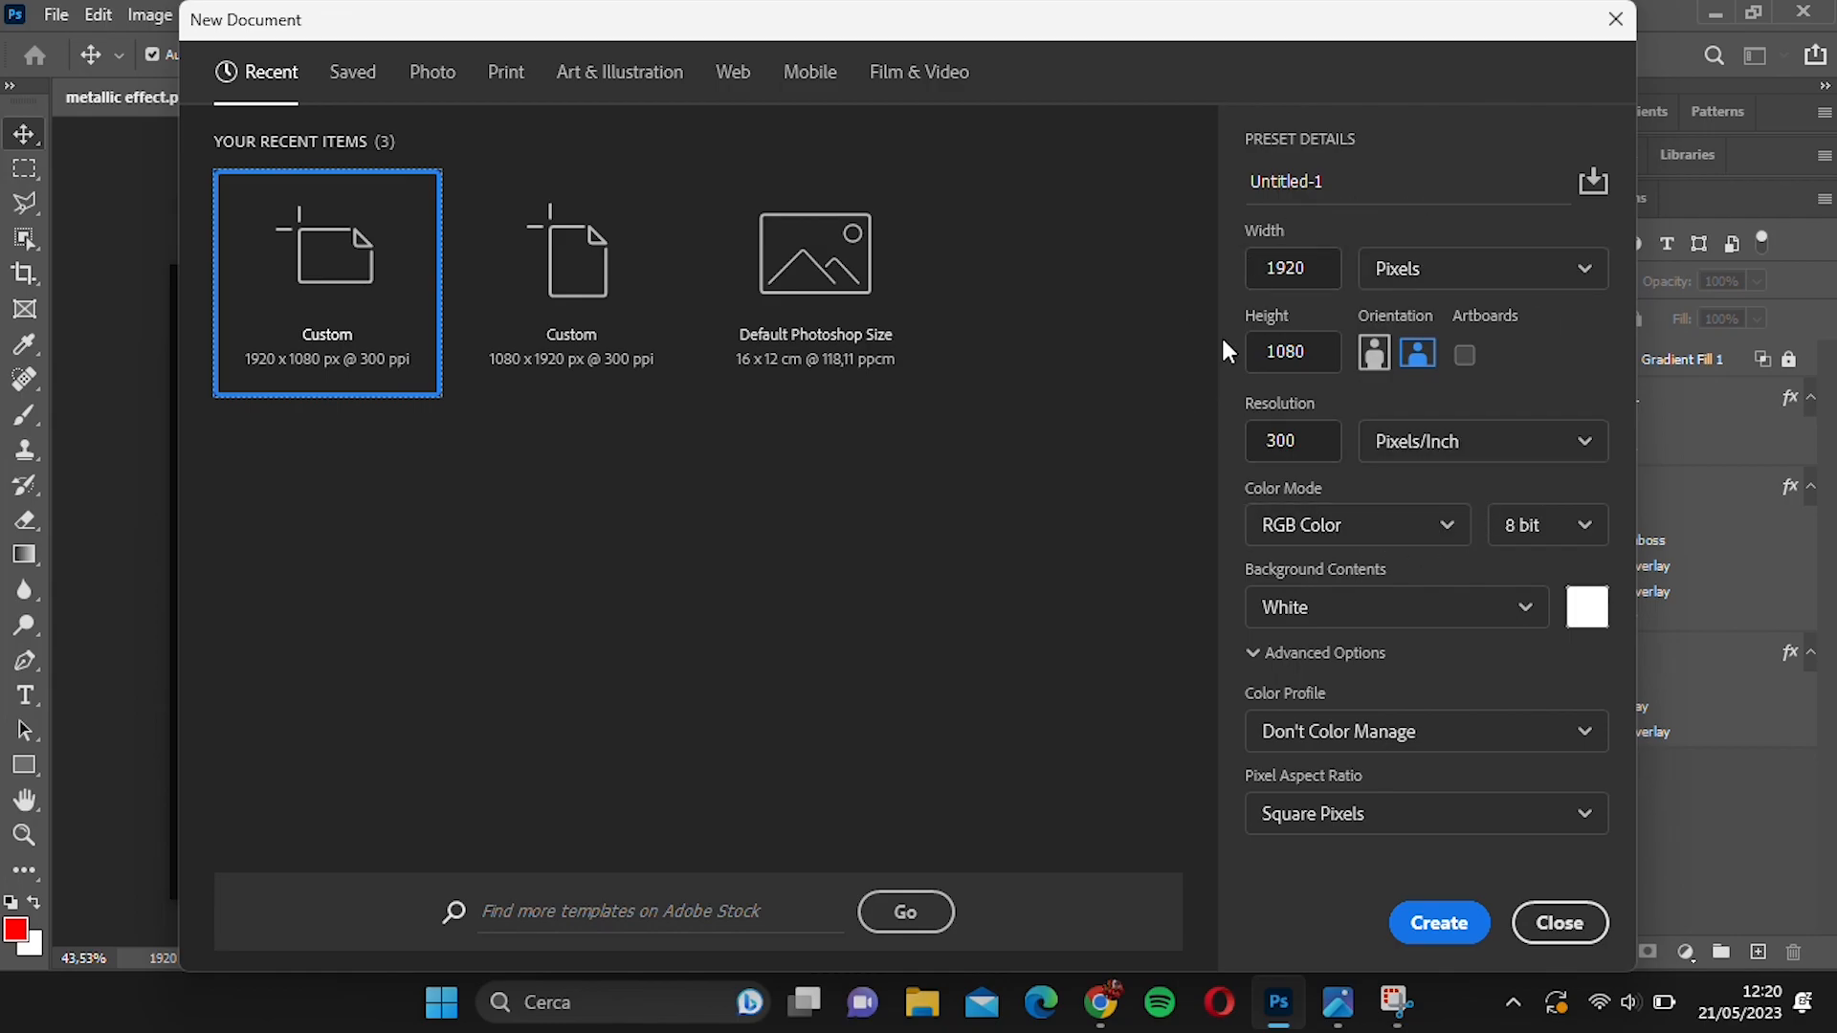
{"action": "left_click", "coordinate": [1441, 924]}
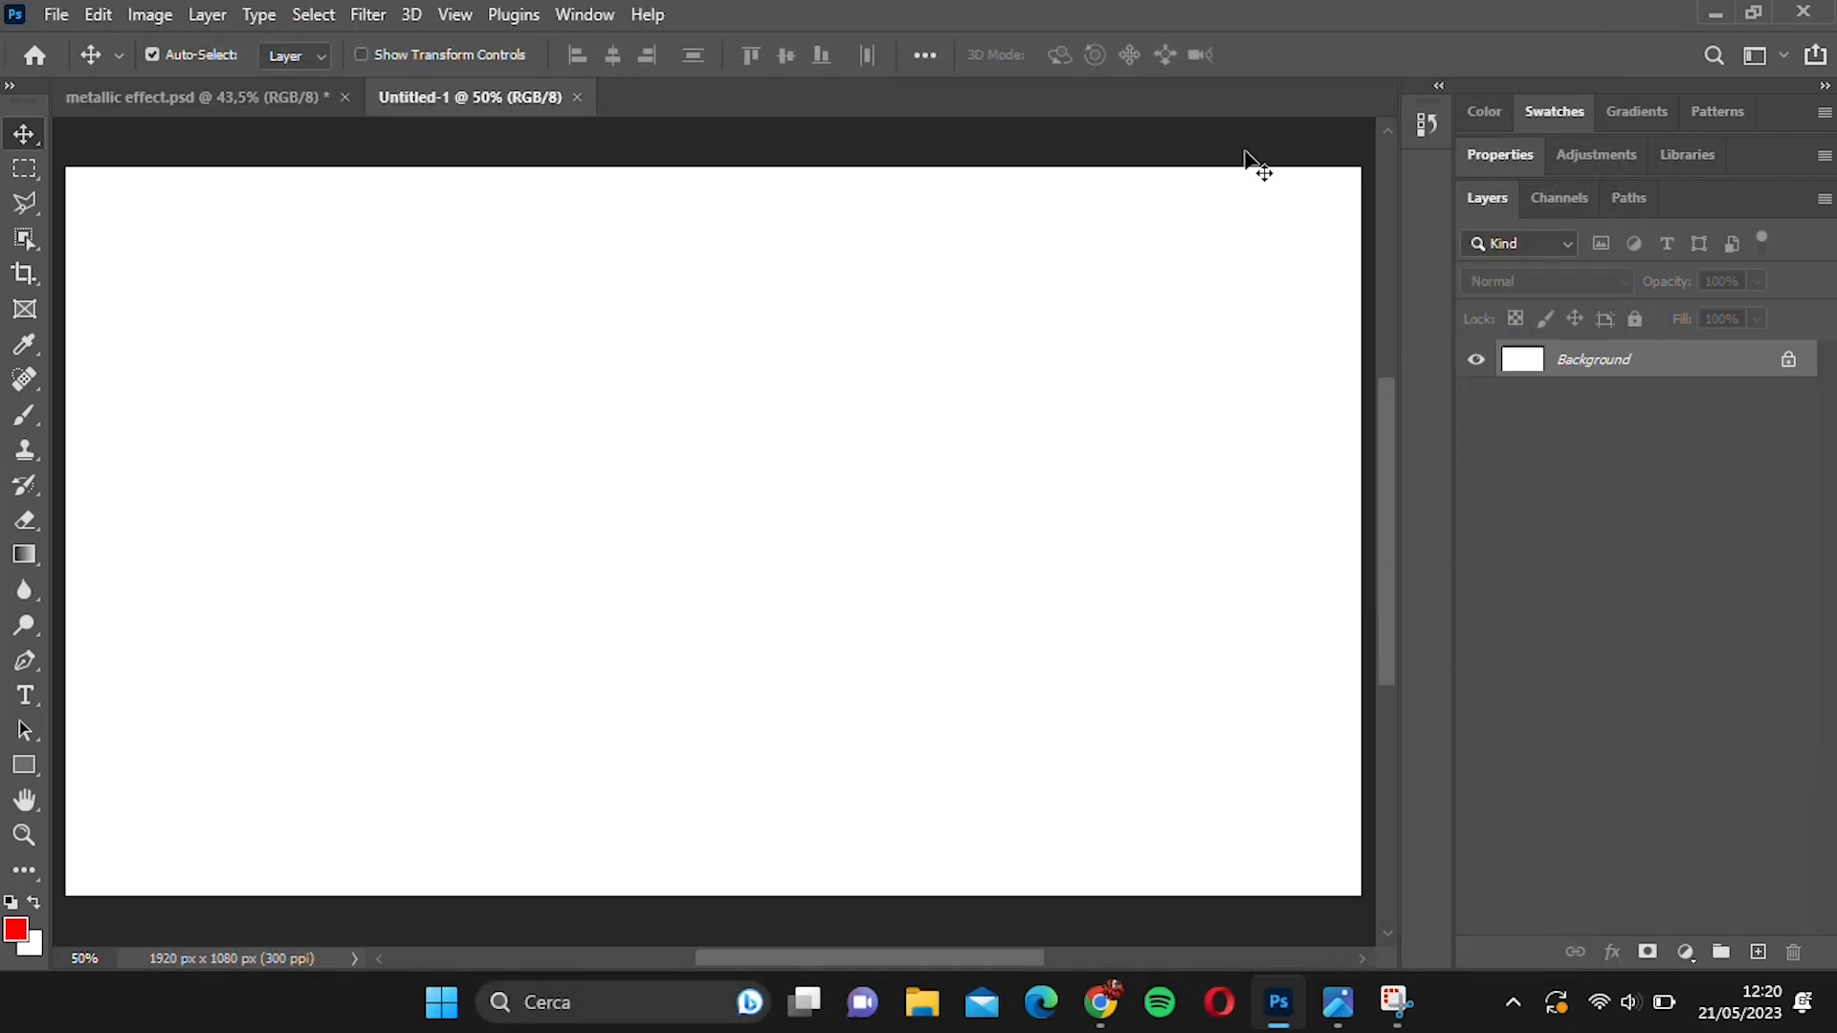
{"action": "left_click", "coordinate": [1789, 360]}
Add a Gradient Overlay to the unlocked background layer, running from black to #151515.
{"action": "double_click", "coordinate": [1701, 359]}
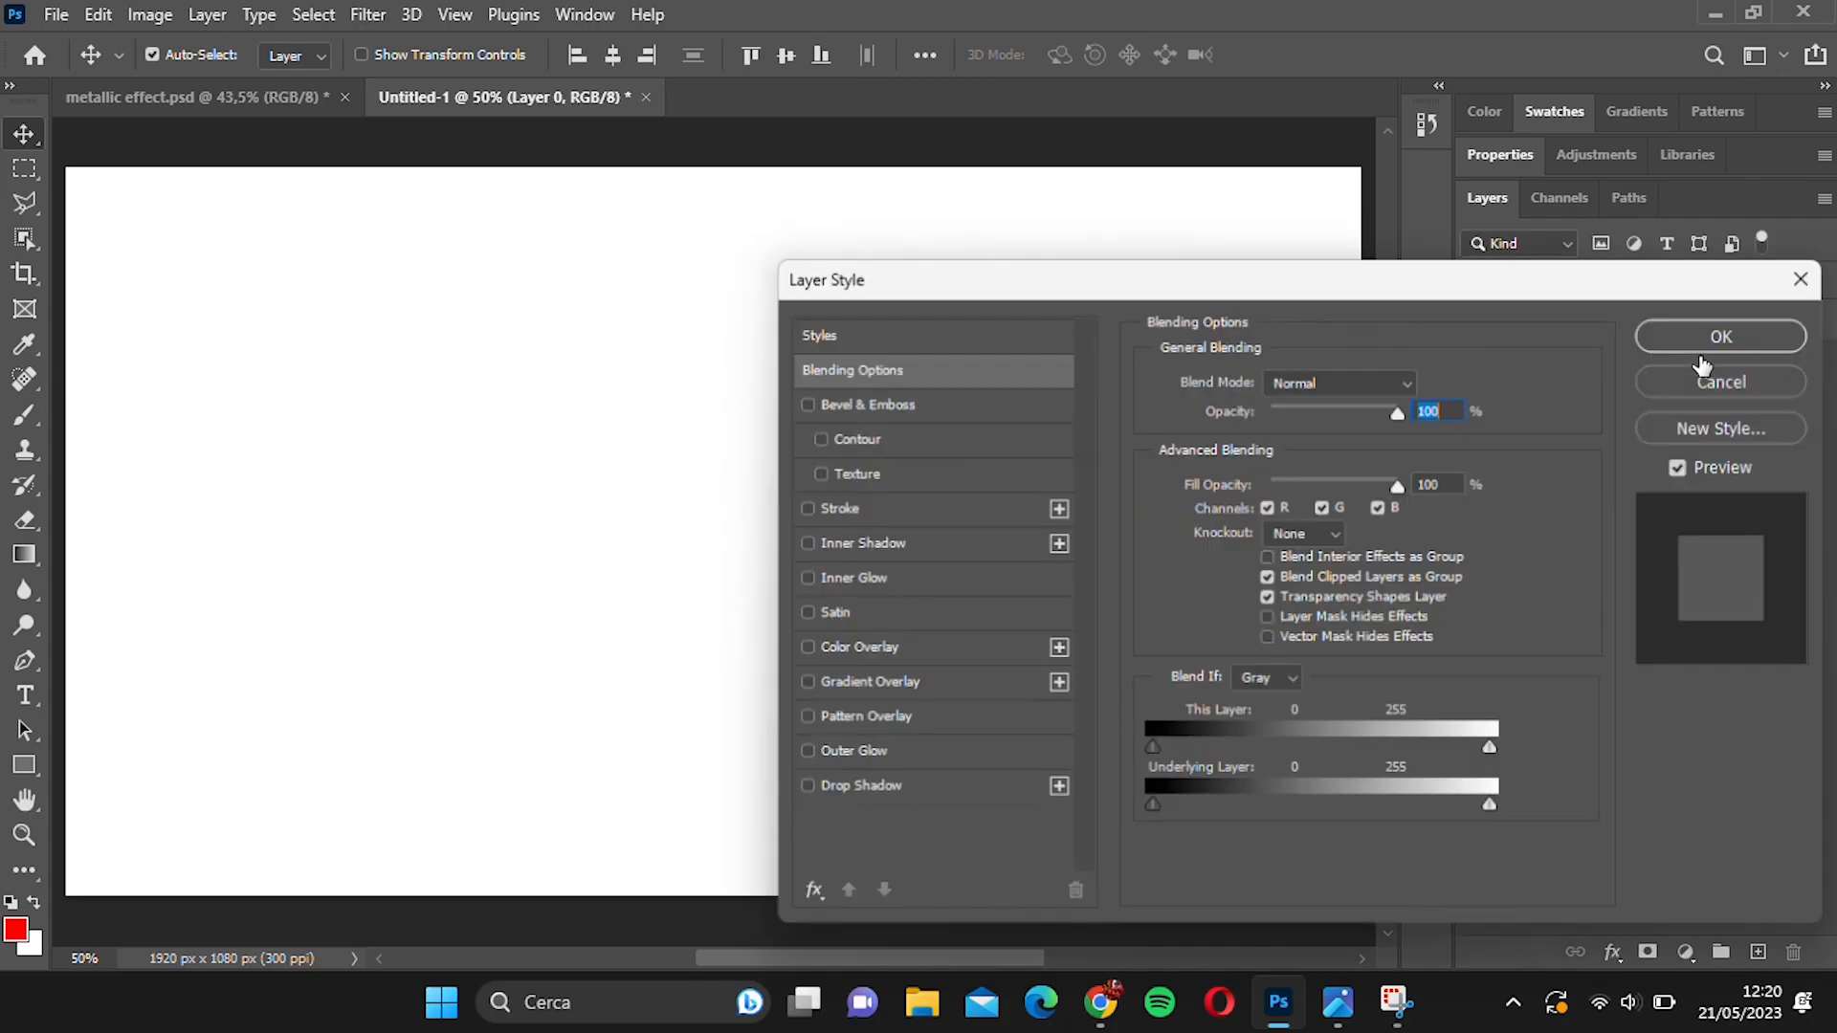
{"action": "left_click", "coordinate": [1322, 454]}
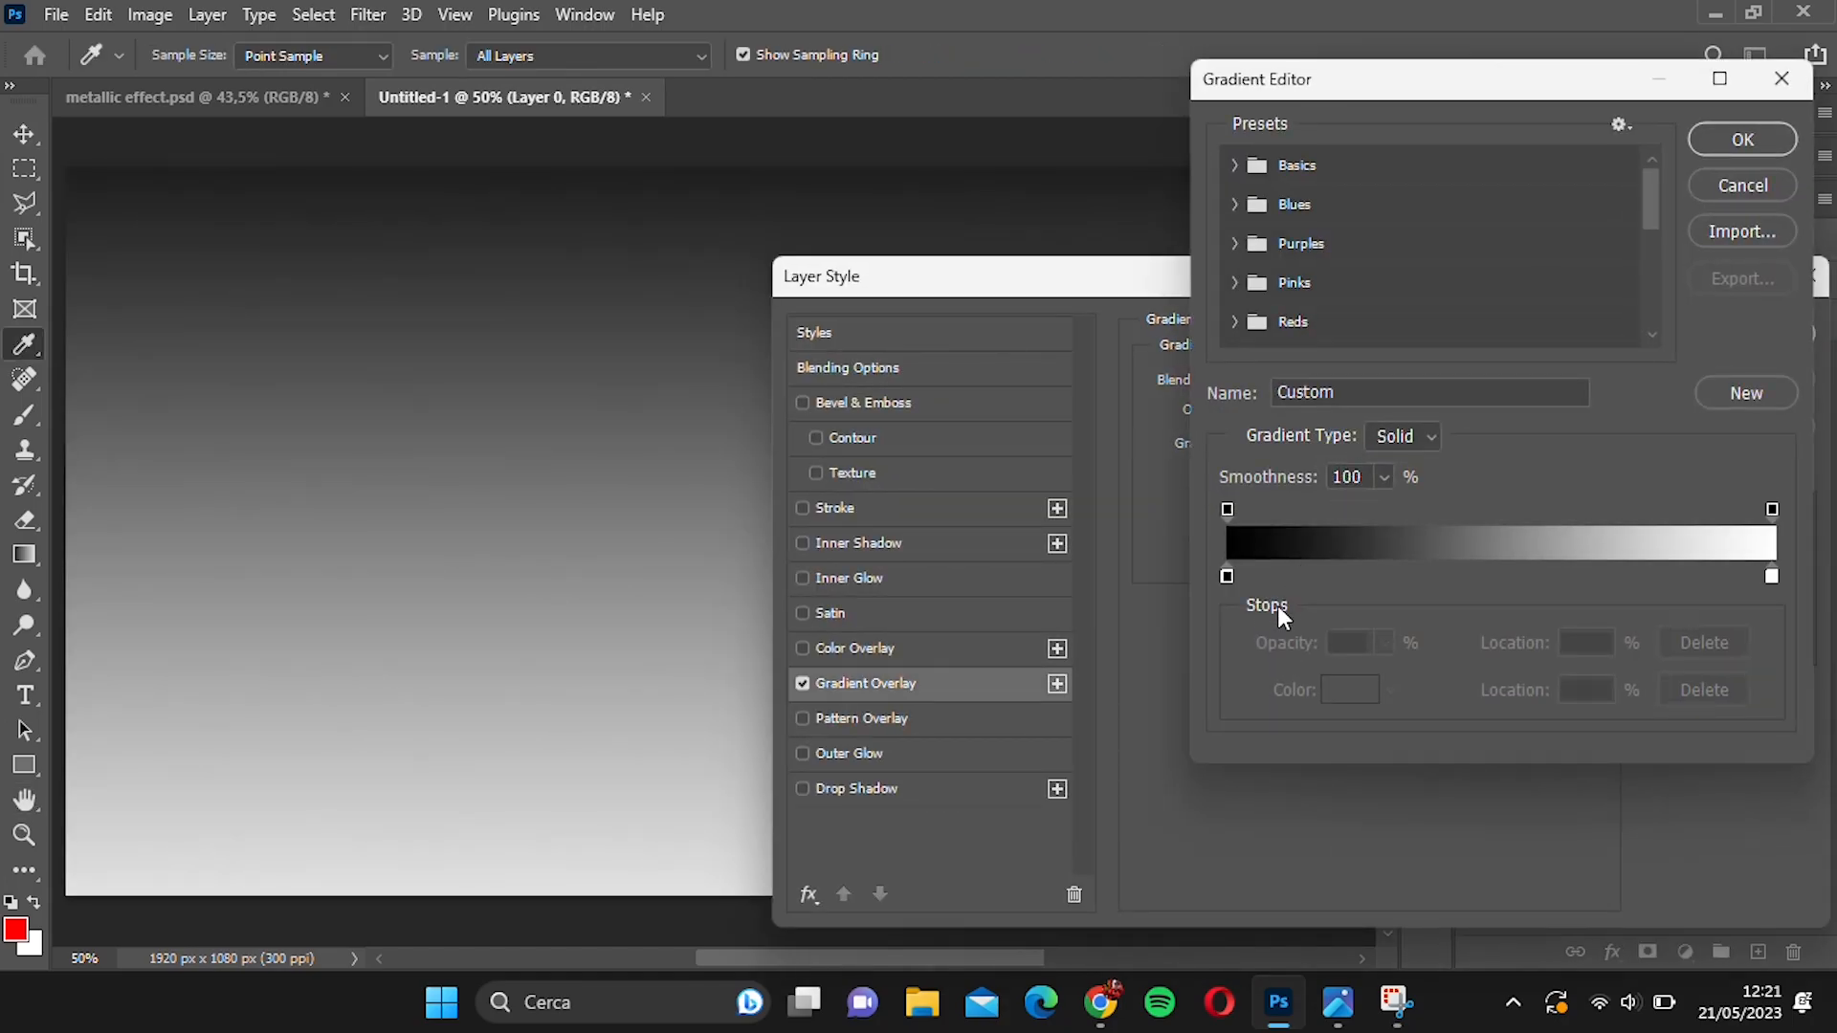
{"action": "left_click", "coordinate": [1227, 576]}
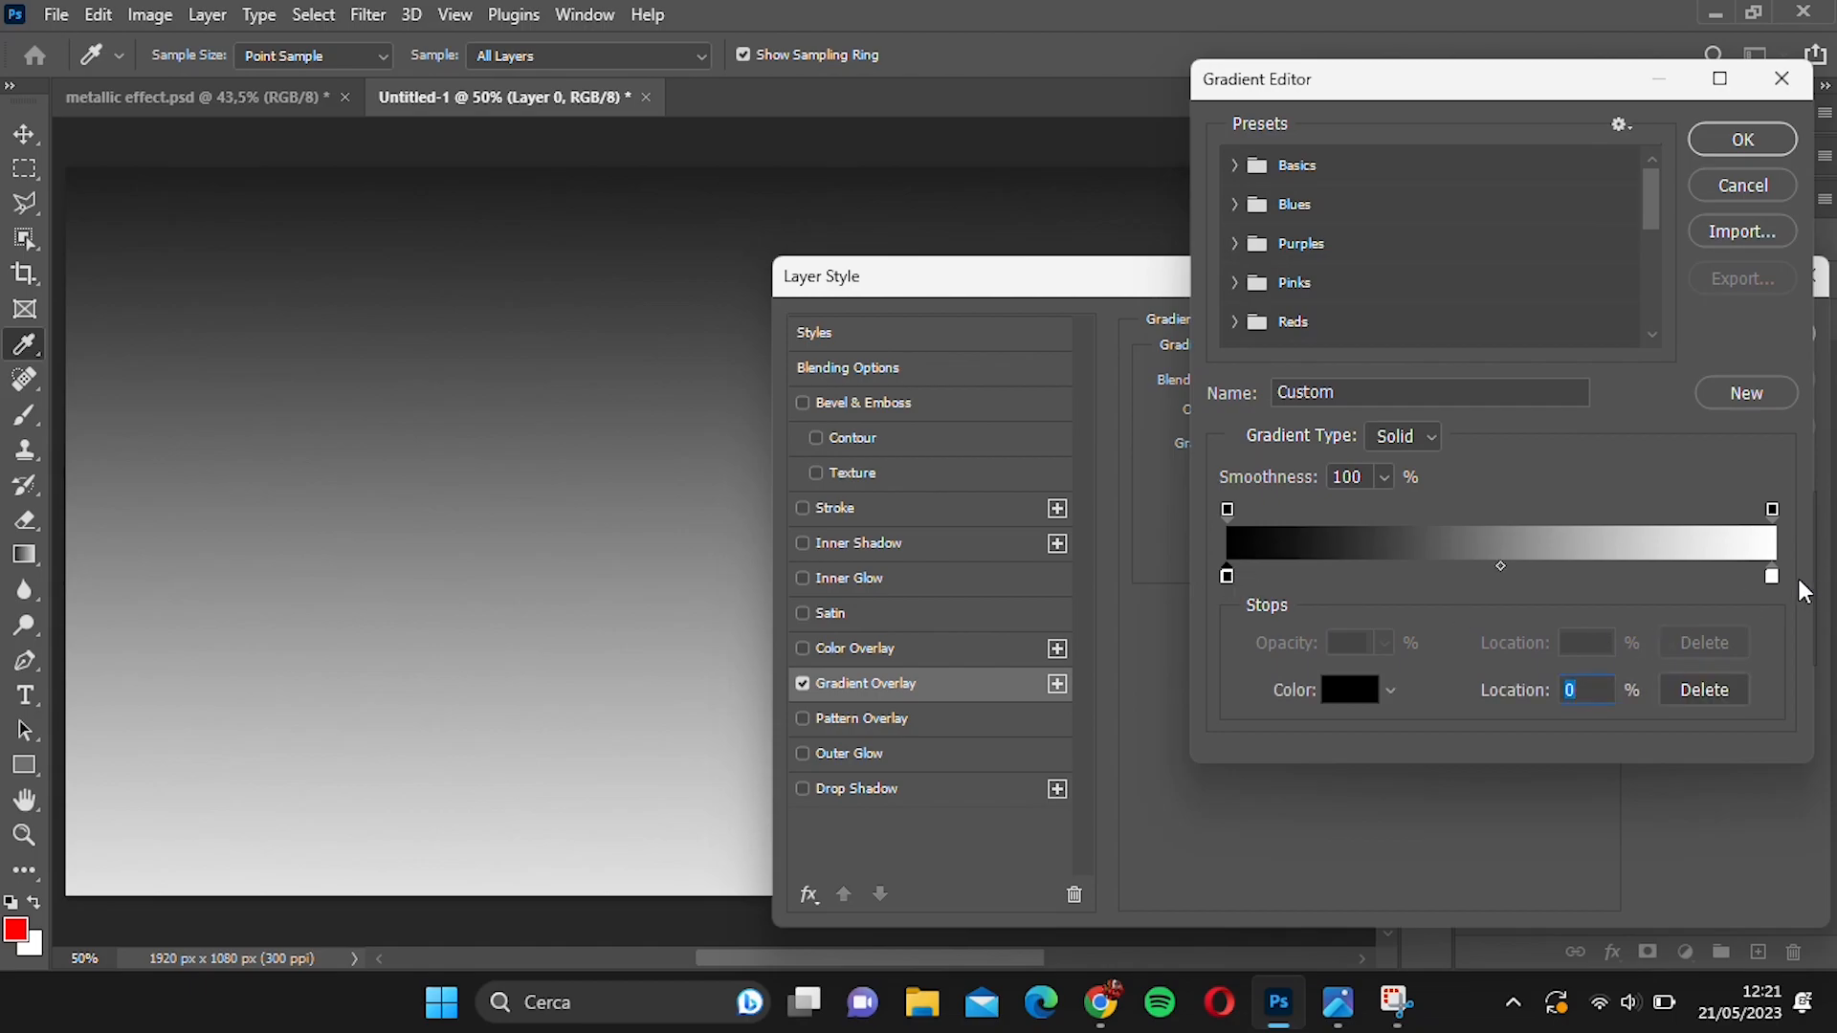
{"action": "left_click", "coordinate": [1772, 575]}
{"action": "left_click", "coordinate": [1375, 691]}
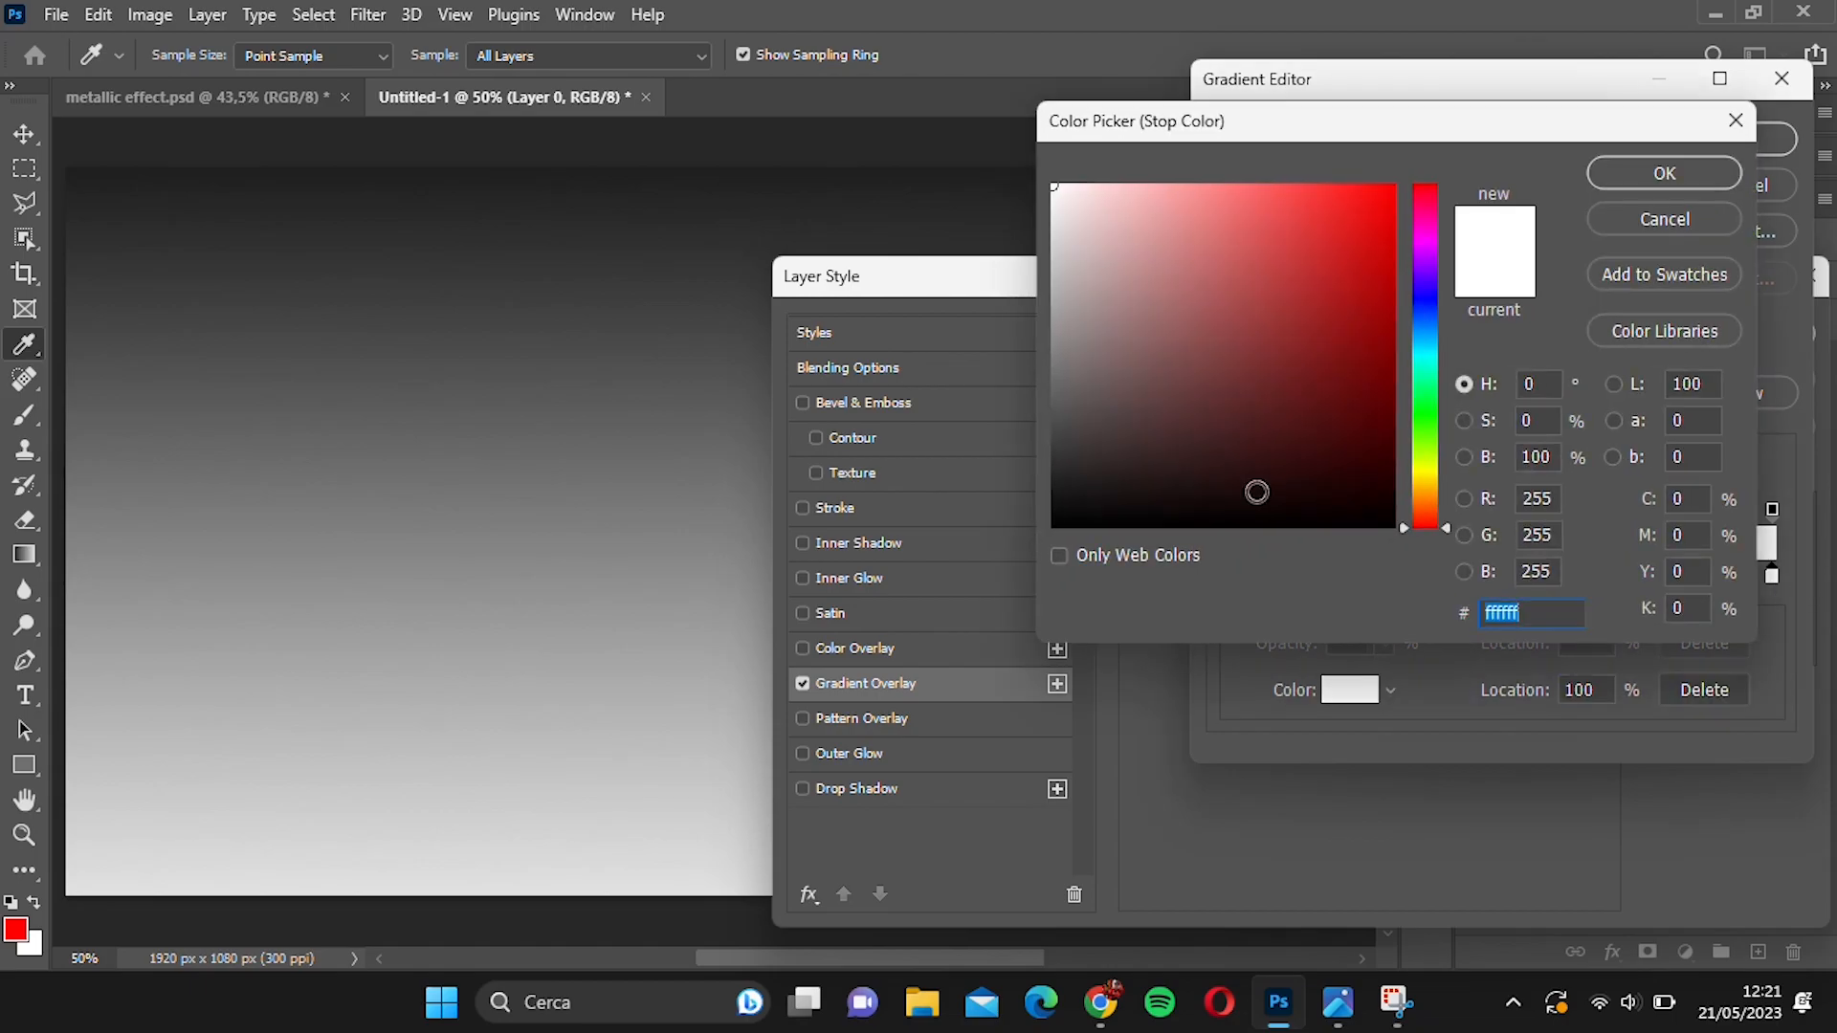
{"action": "left_click_drag", "start_coordinate": [1066, 492], "coordinate": [1019, 500]}
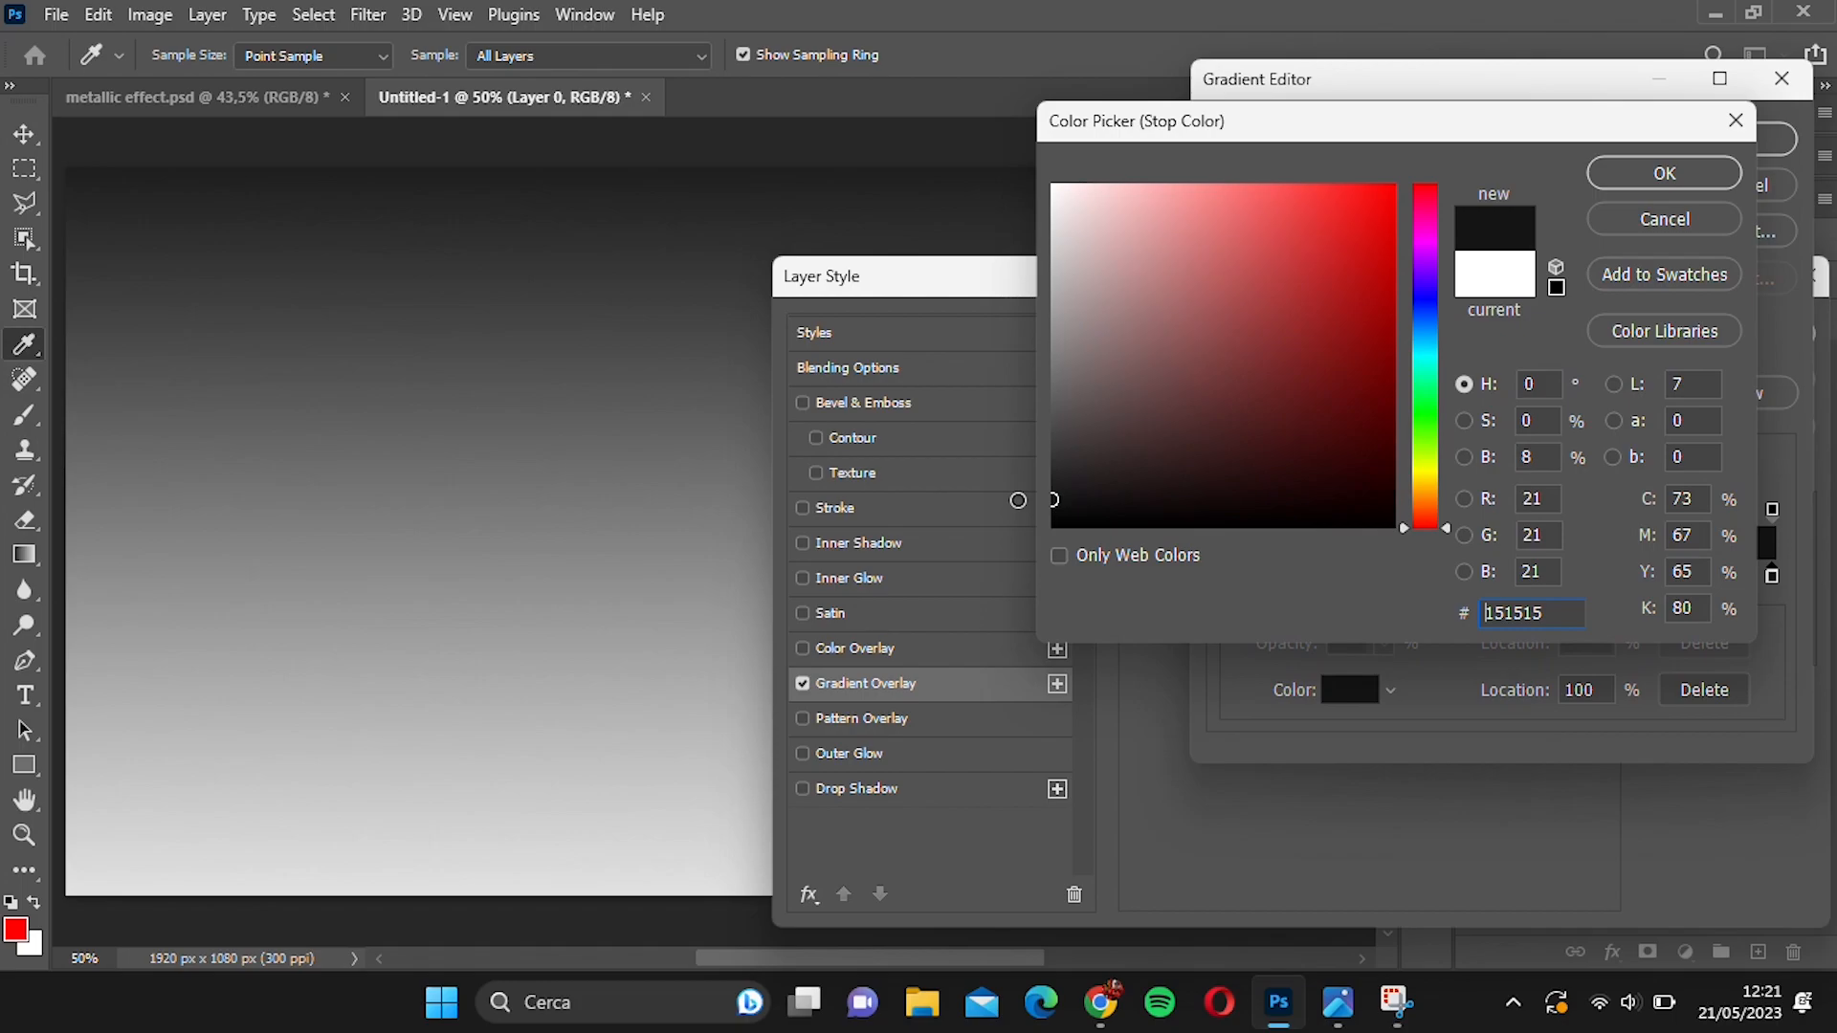
{"action": "left_click", "coordinate": [1675, 170]}
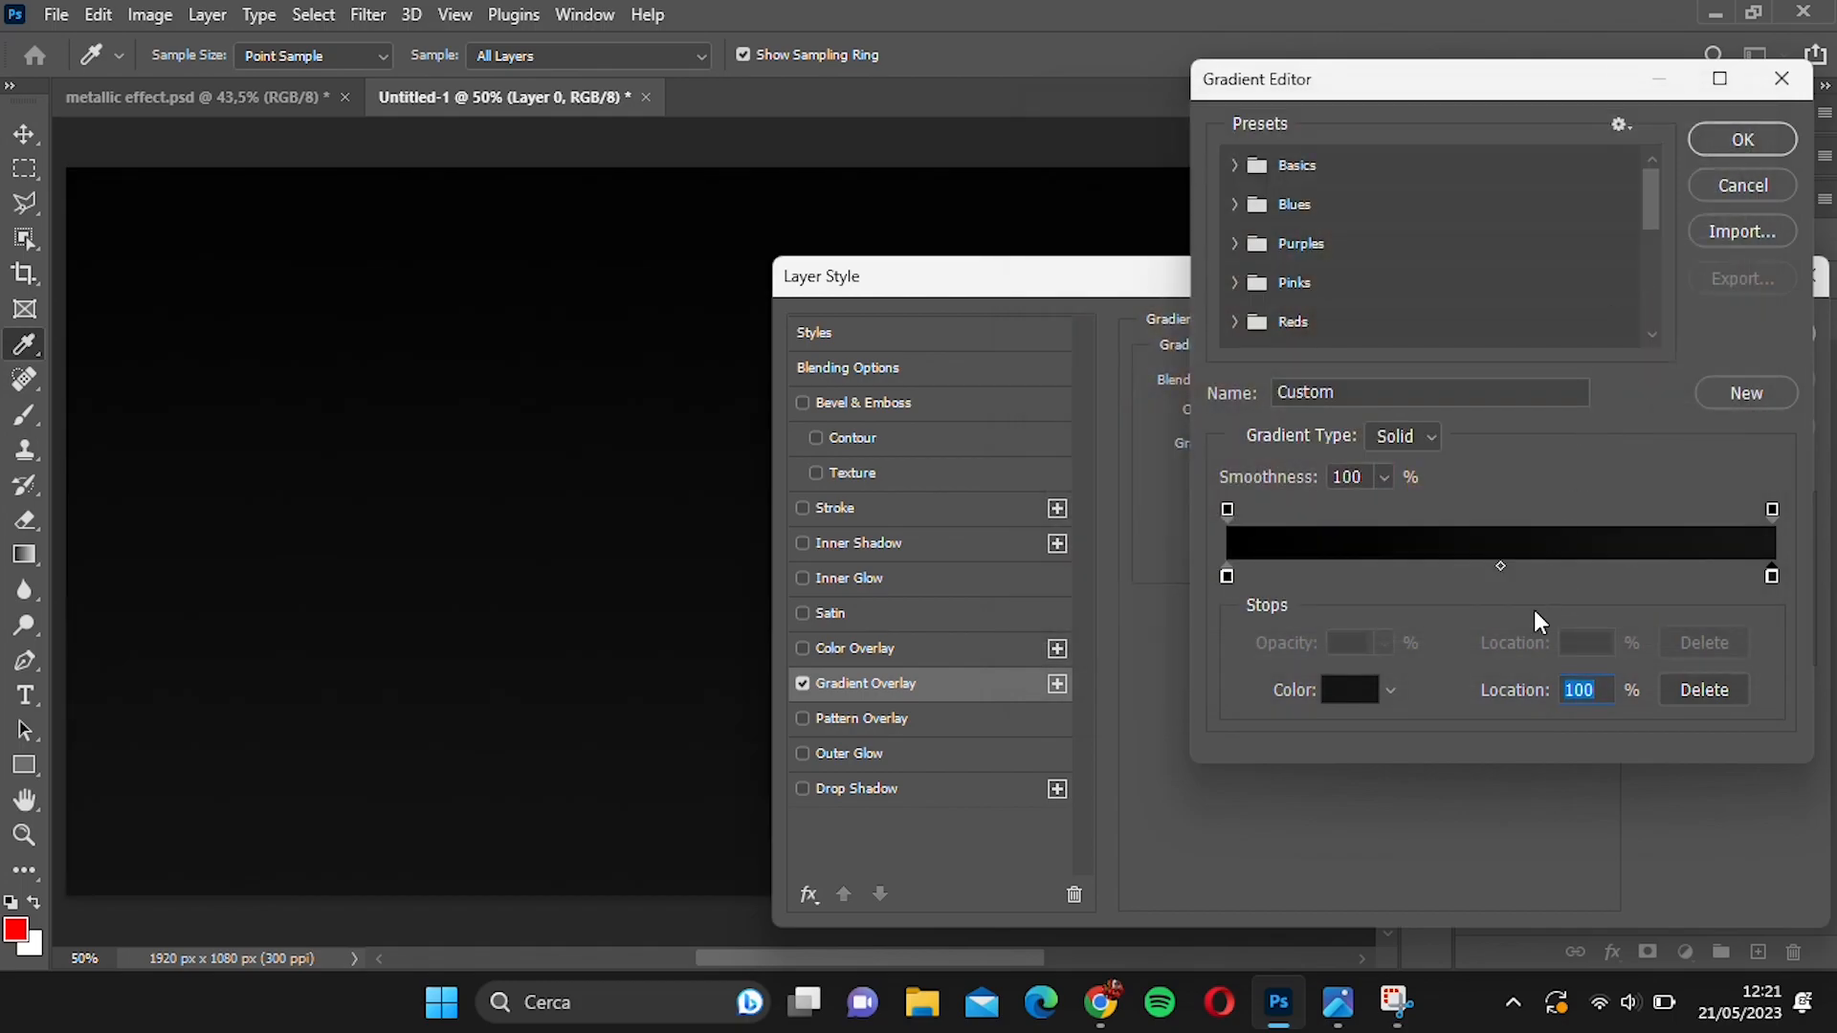
{"action": "left_click", "coordinate": [1761, 132]}
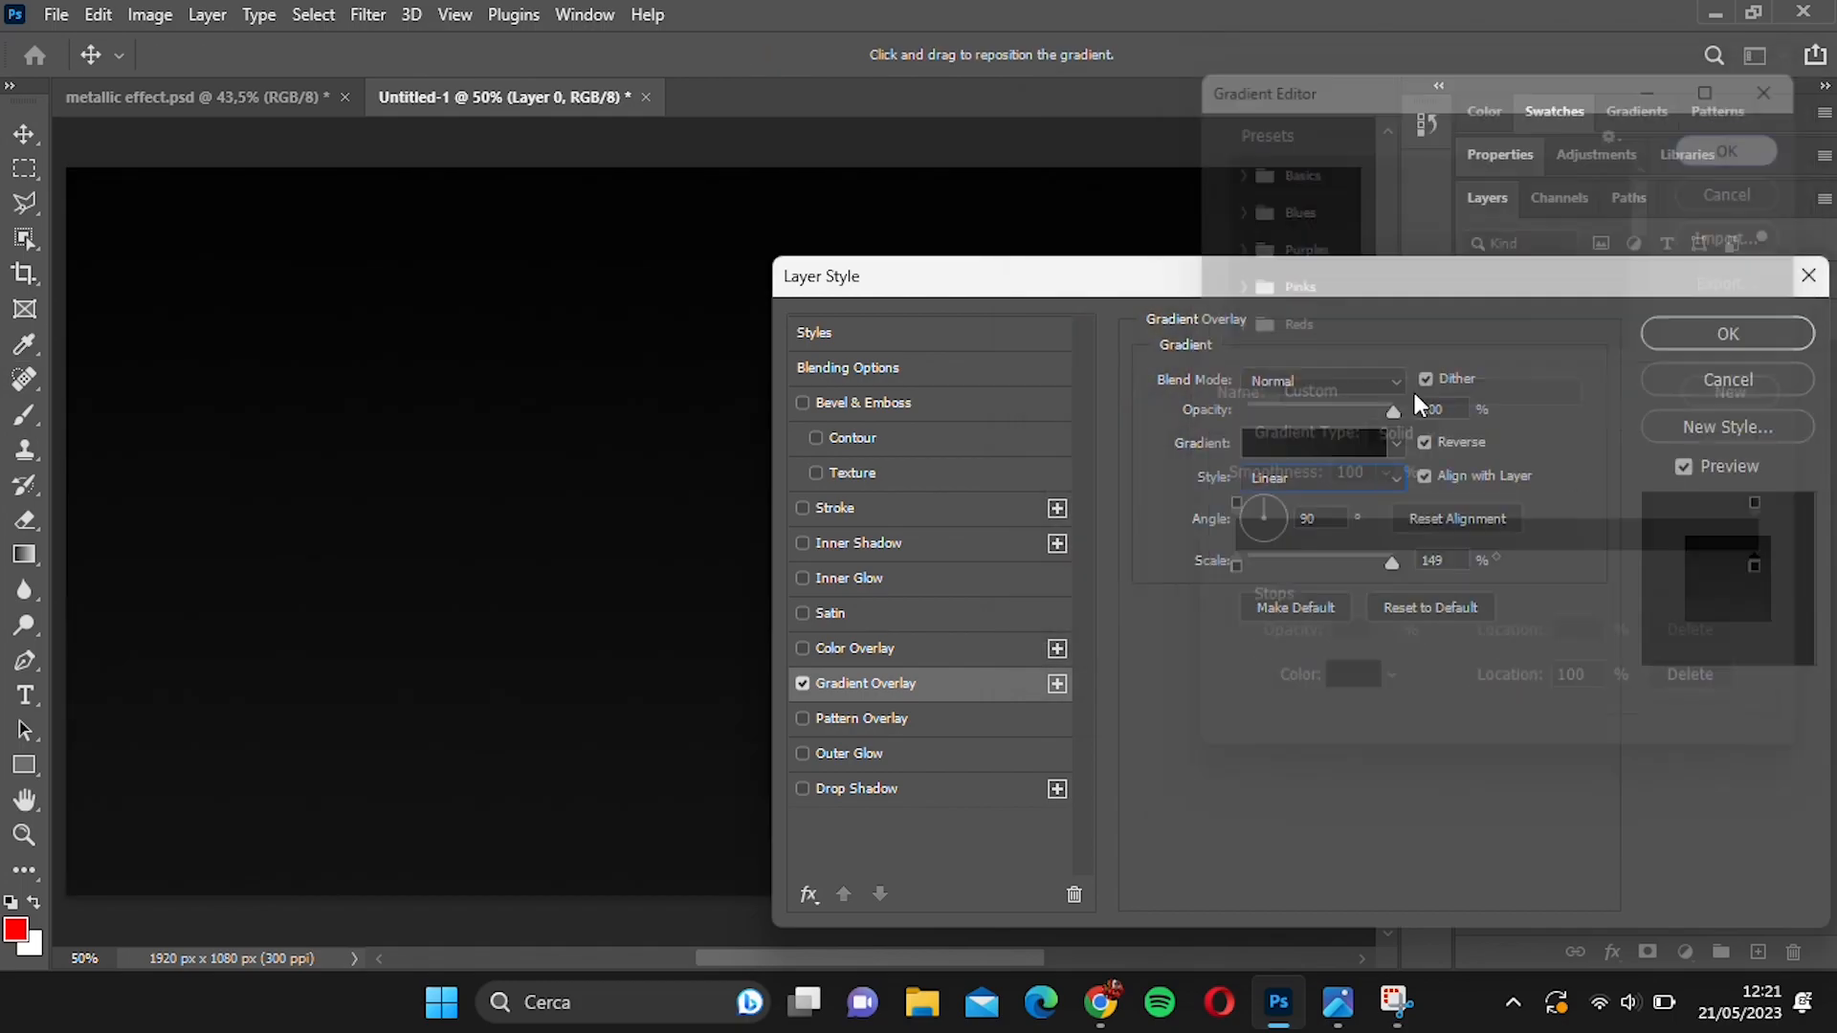
Set the background's gradient overlay to Radial style at 150% scale and apply the layer style.
{"action": "left_click", "coordinate": [1330, 479]}
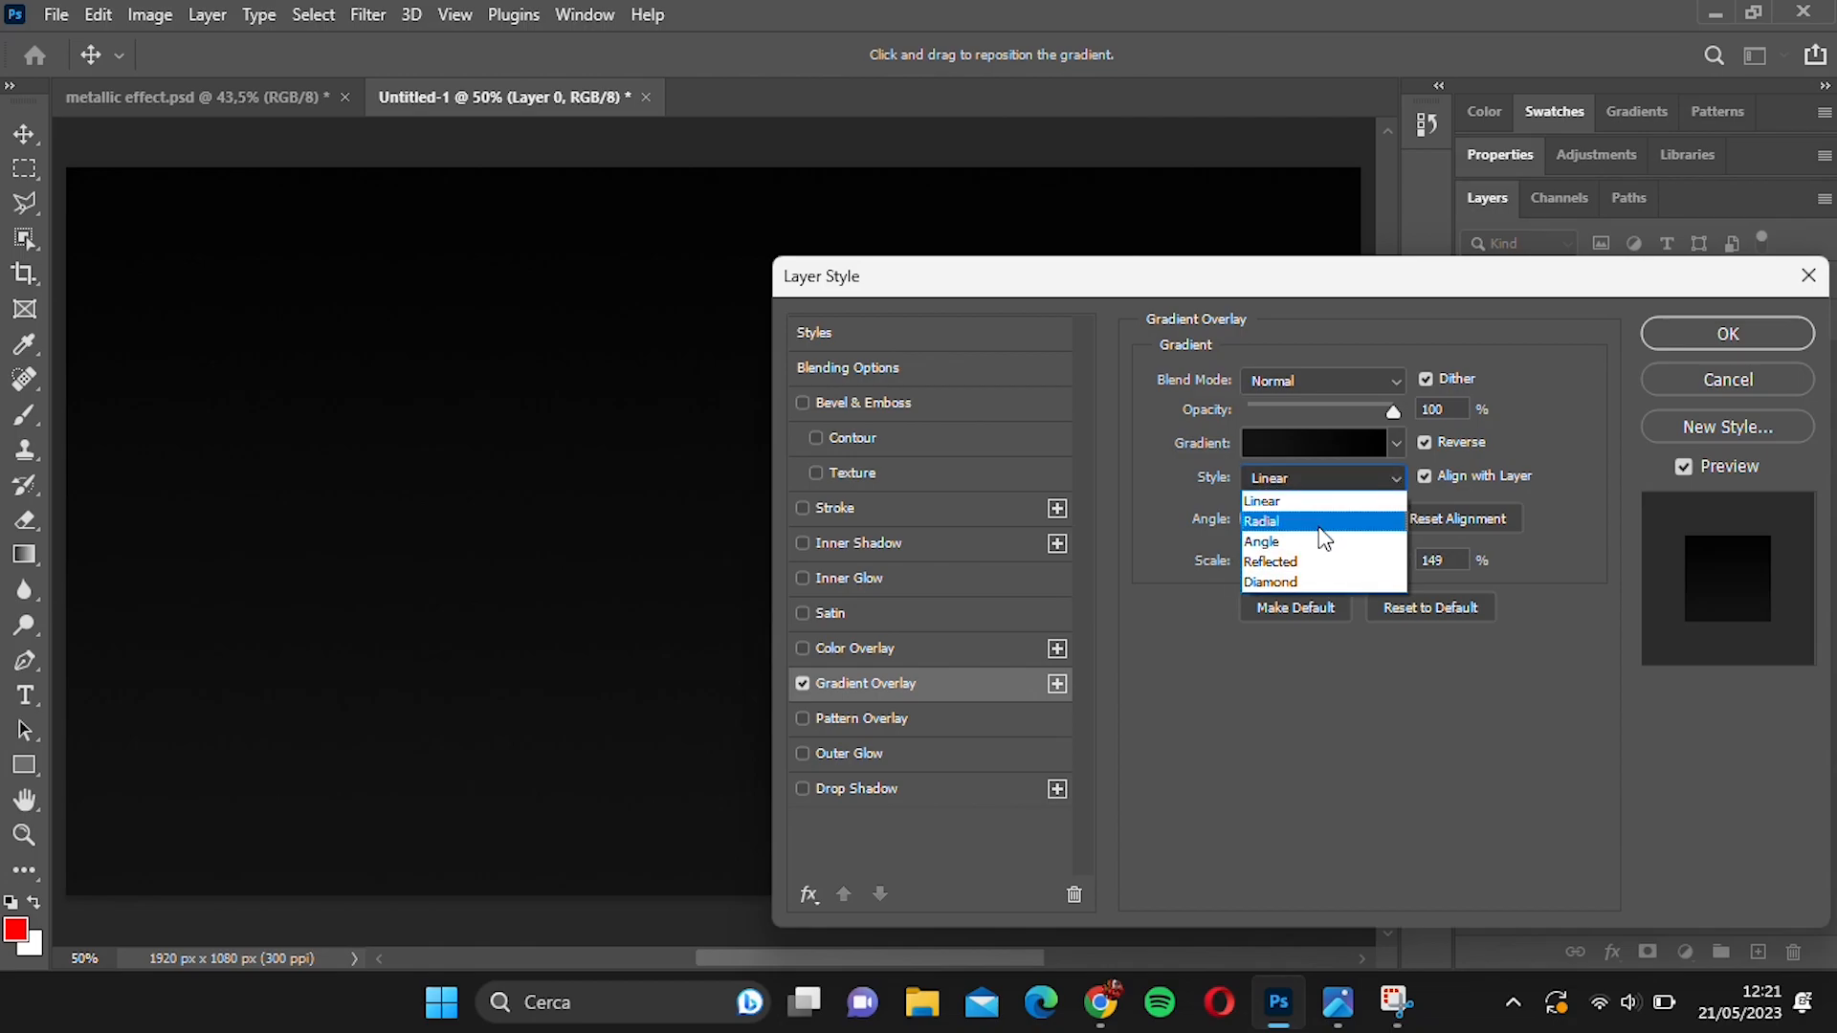
{"action": "left_click", "coordinate": [1313, 517]}
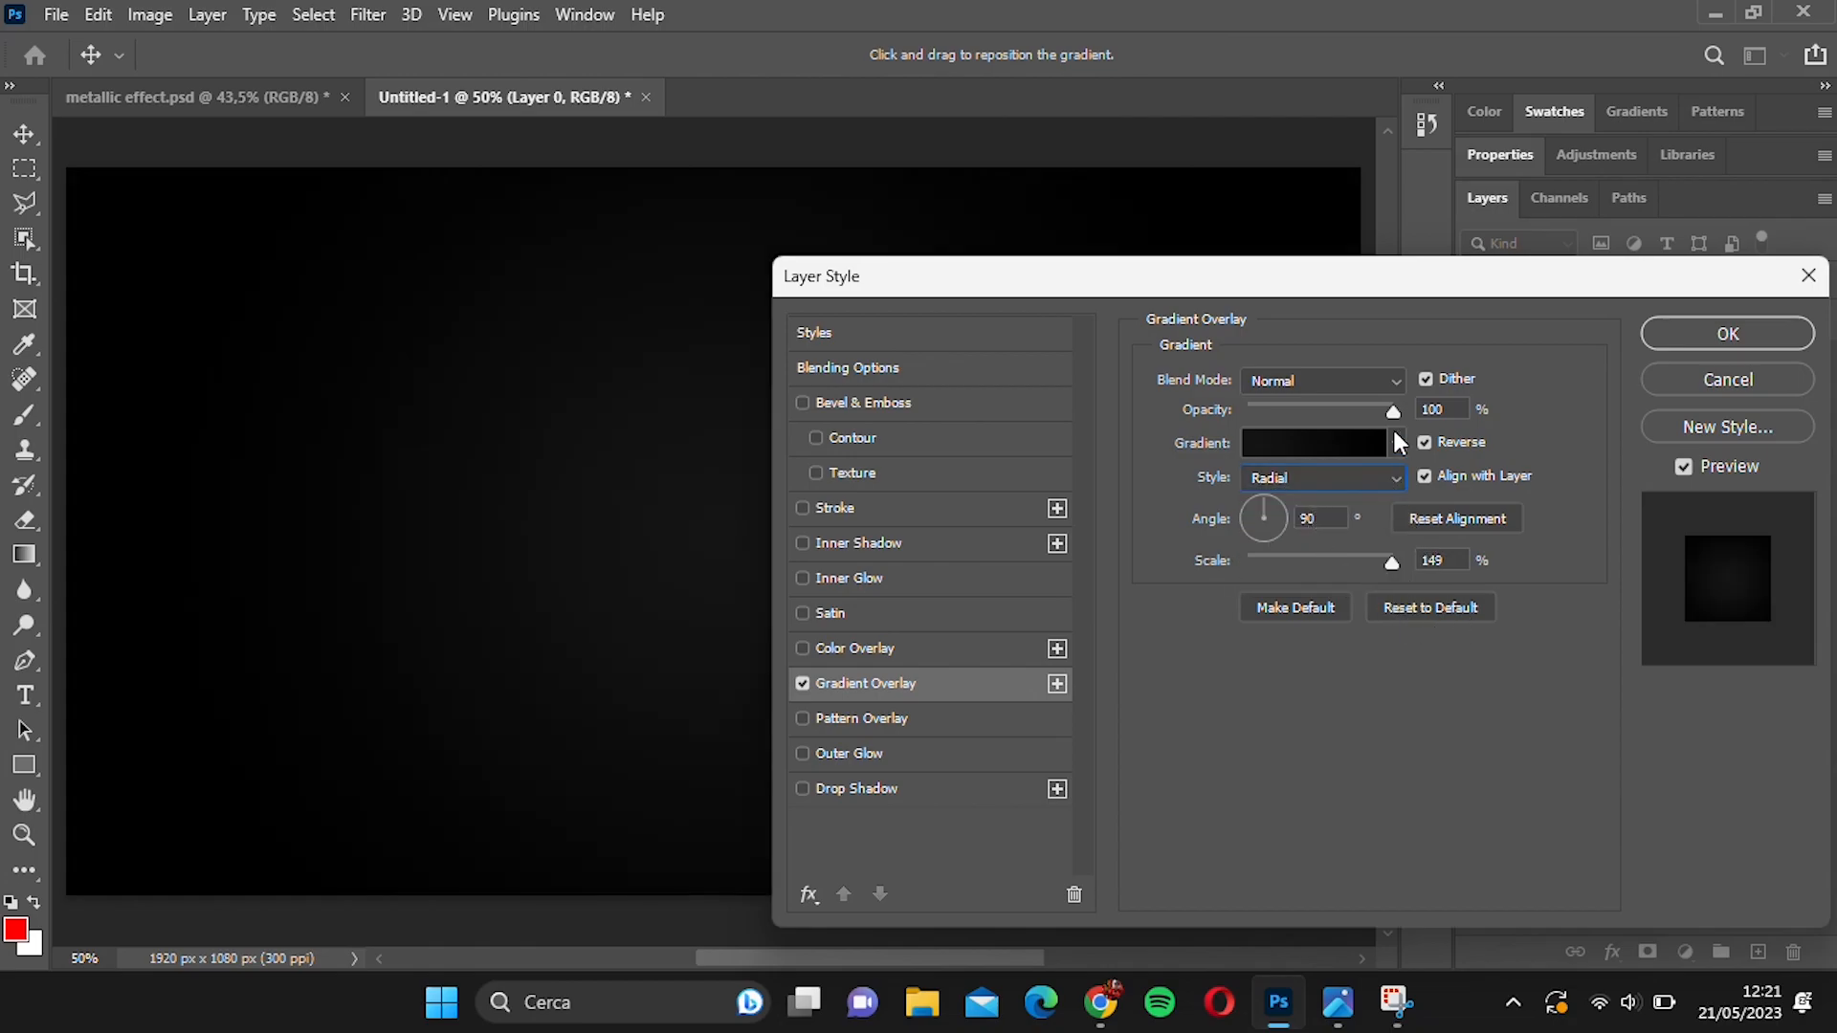
{"action": "left_click_drag", "start_coordinate": [1363, 276], "coordinate": [1512, 544]}
{"action": "left_click_drag", "start_coordinate": [1479, 838], "coordinate": [1577, 824]}
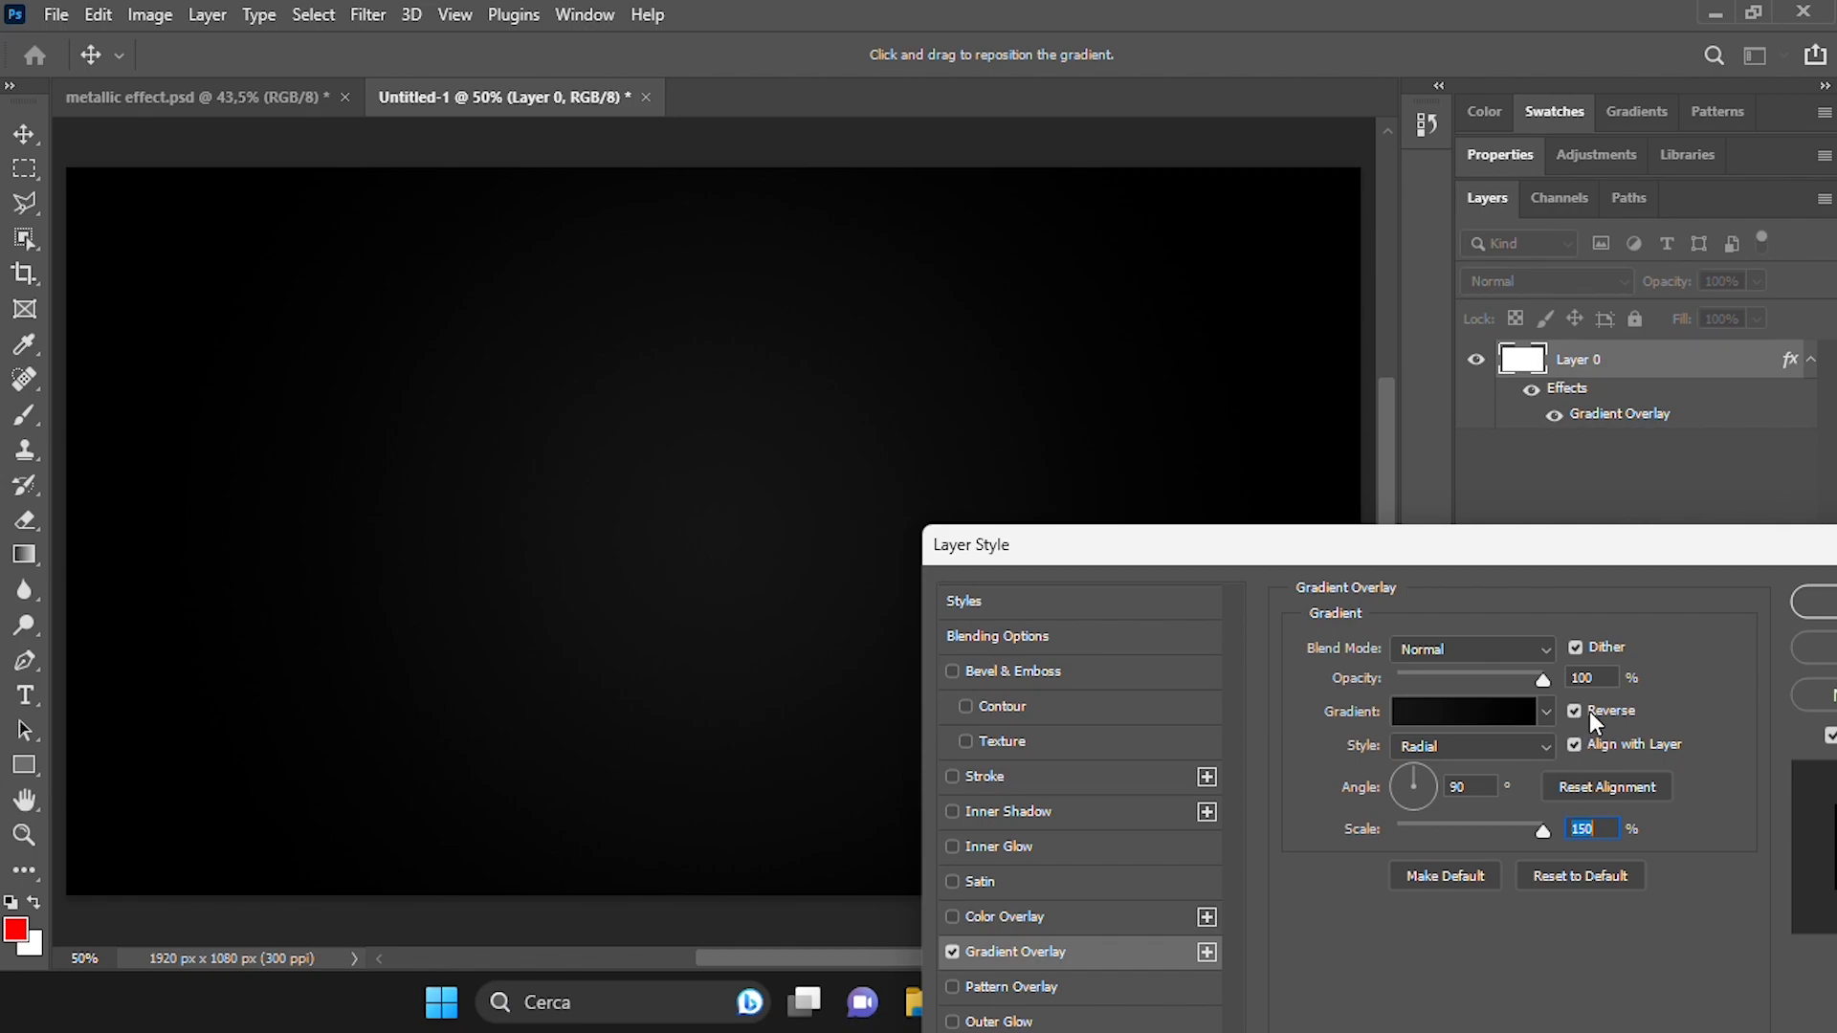
{"action": "left_click", "coordinate": [1579, 646]}
{"action": "left_click_drag", "start_coordinate": [1576, 574], "coordinate": [1260, 635]}
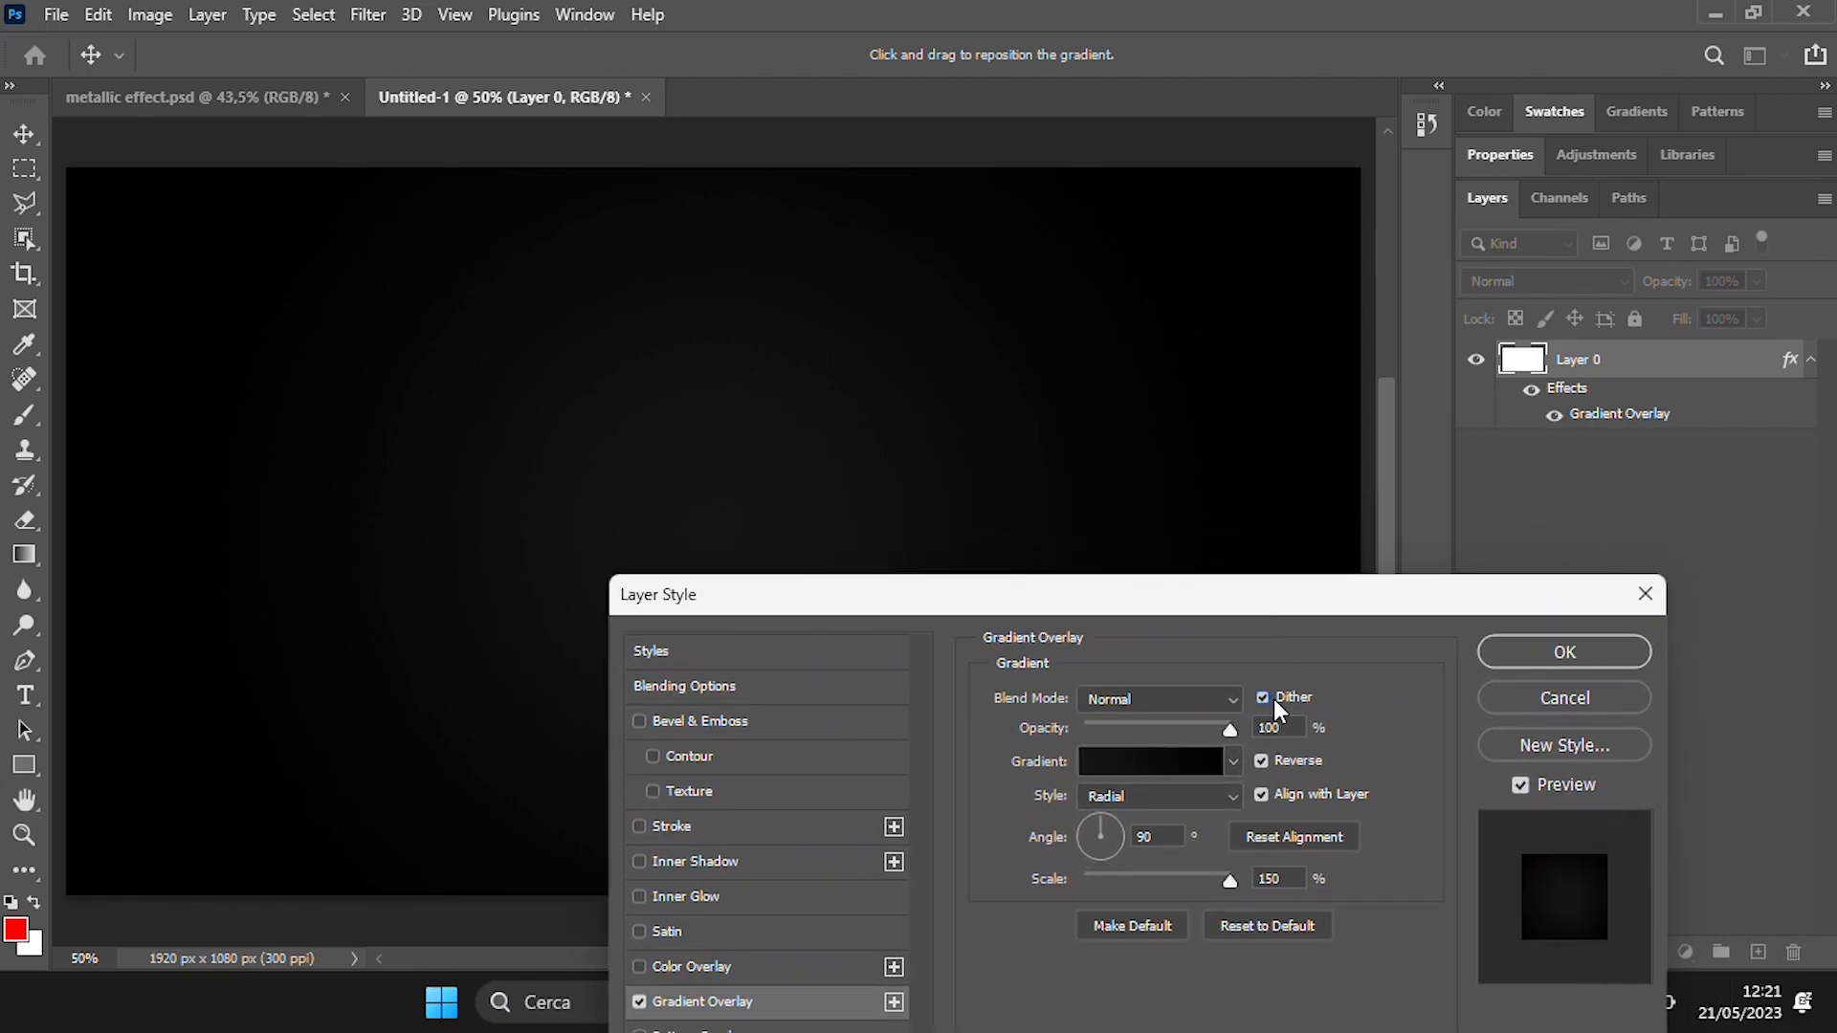
{"action": "left_click", "coordinate": [1547, 655]}
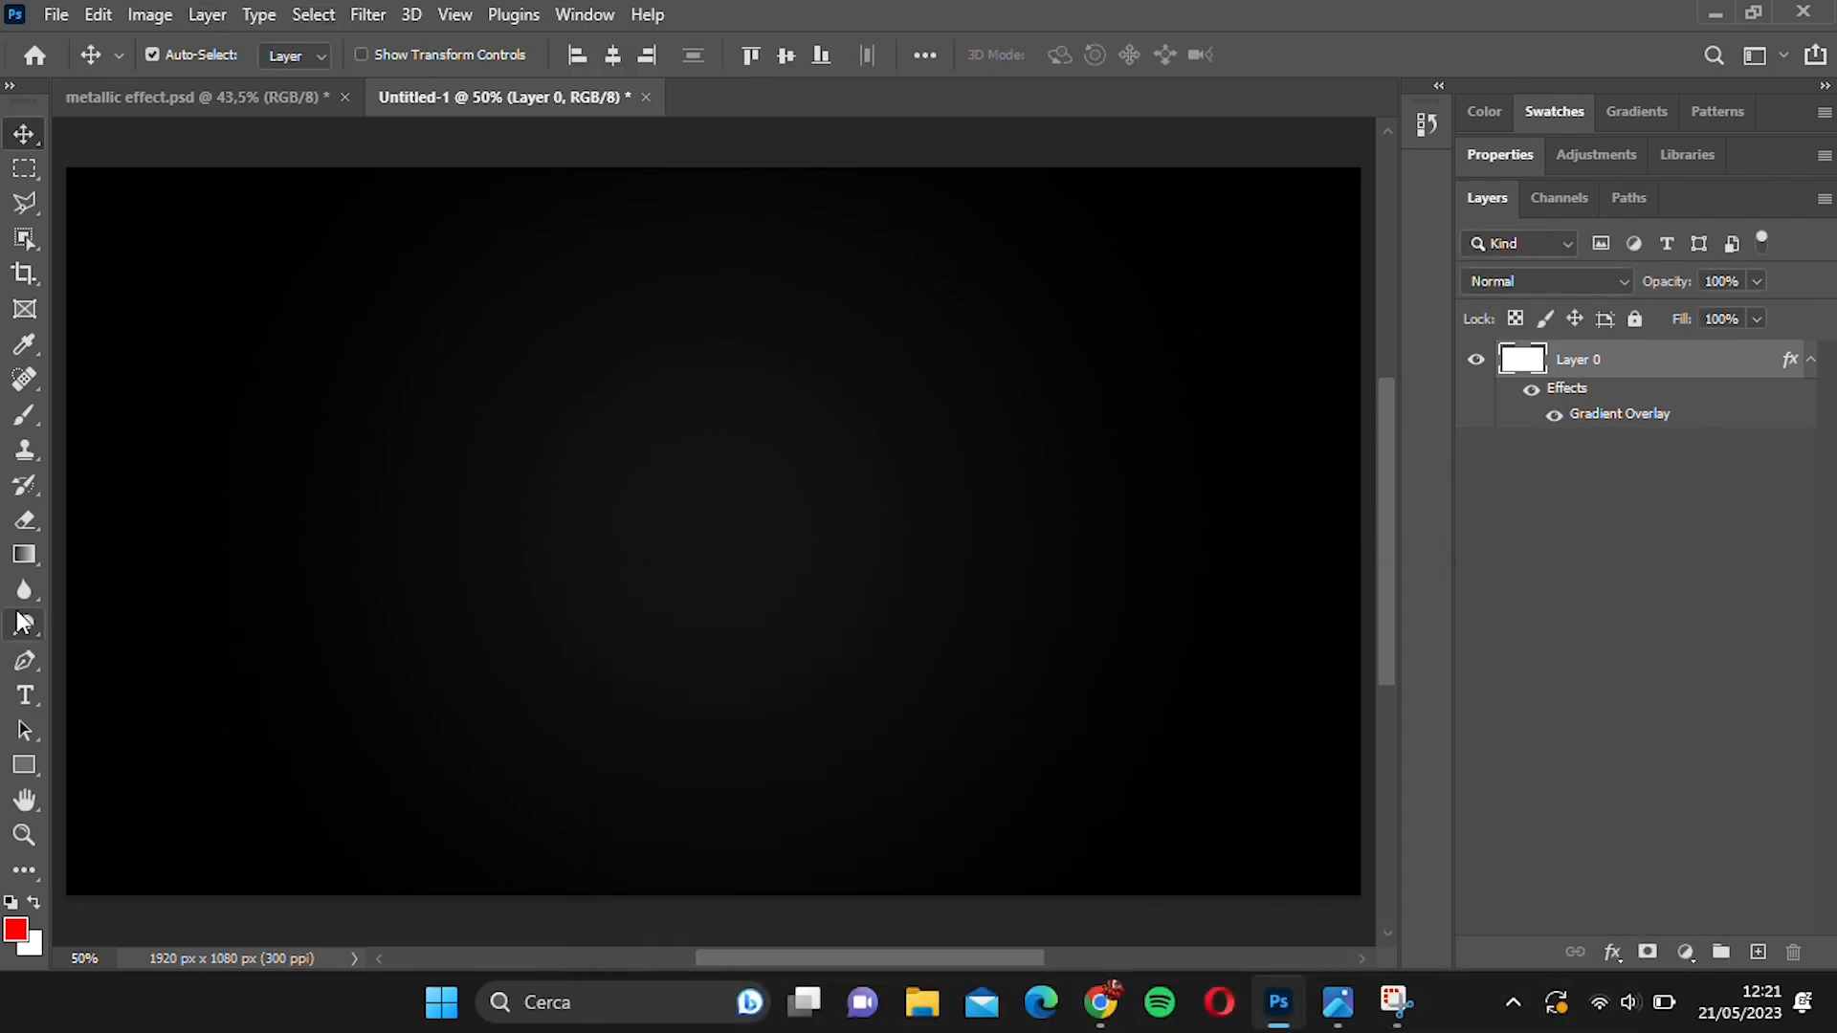
Draw a wide text frame across the canvas with white, centred Cloister Black Light text at 91 pt.
{"action": "left_click", "coordinate": [26, 695]}
{"action": "left_click_drag", "start_coordinate": [131, 336], "coordinate": [1306, 738]}
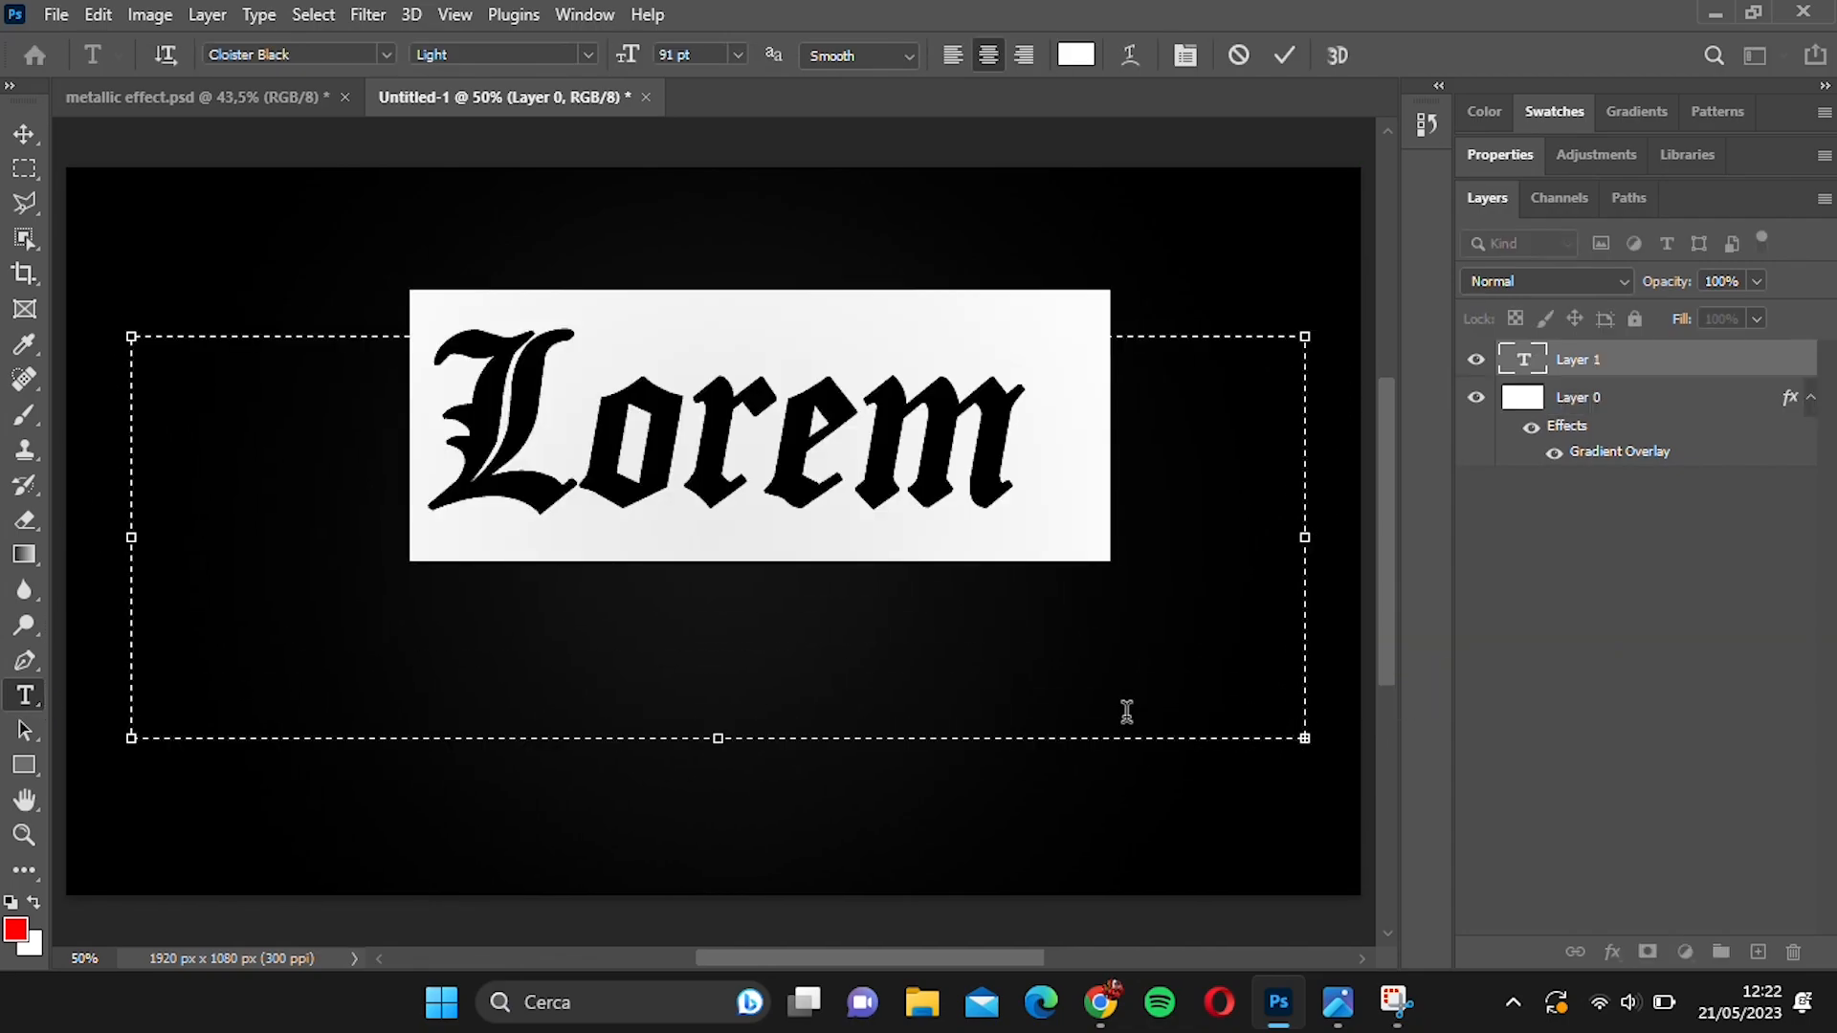
{"action": "left_click", "coordinate": [24, 135]}
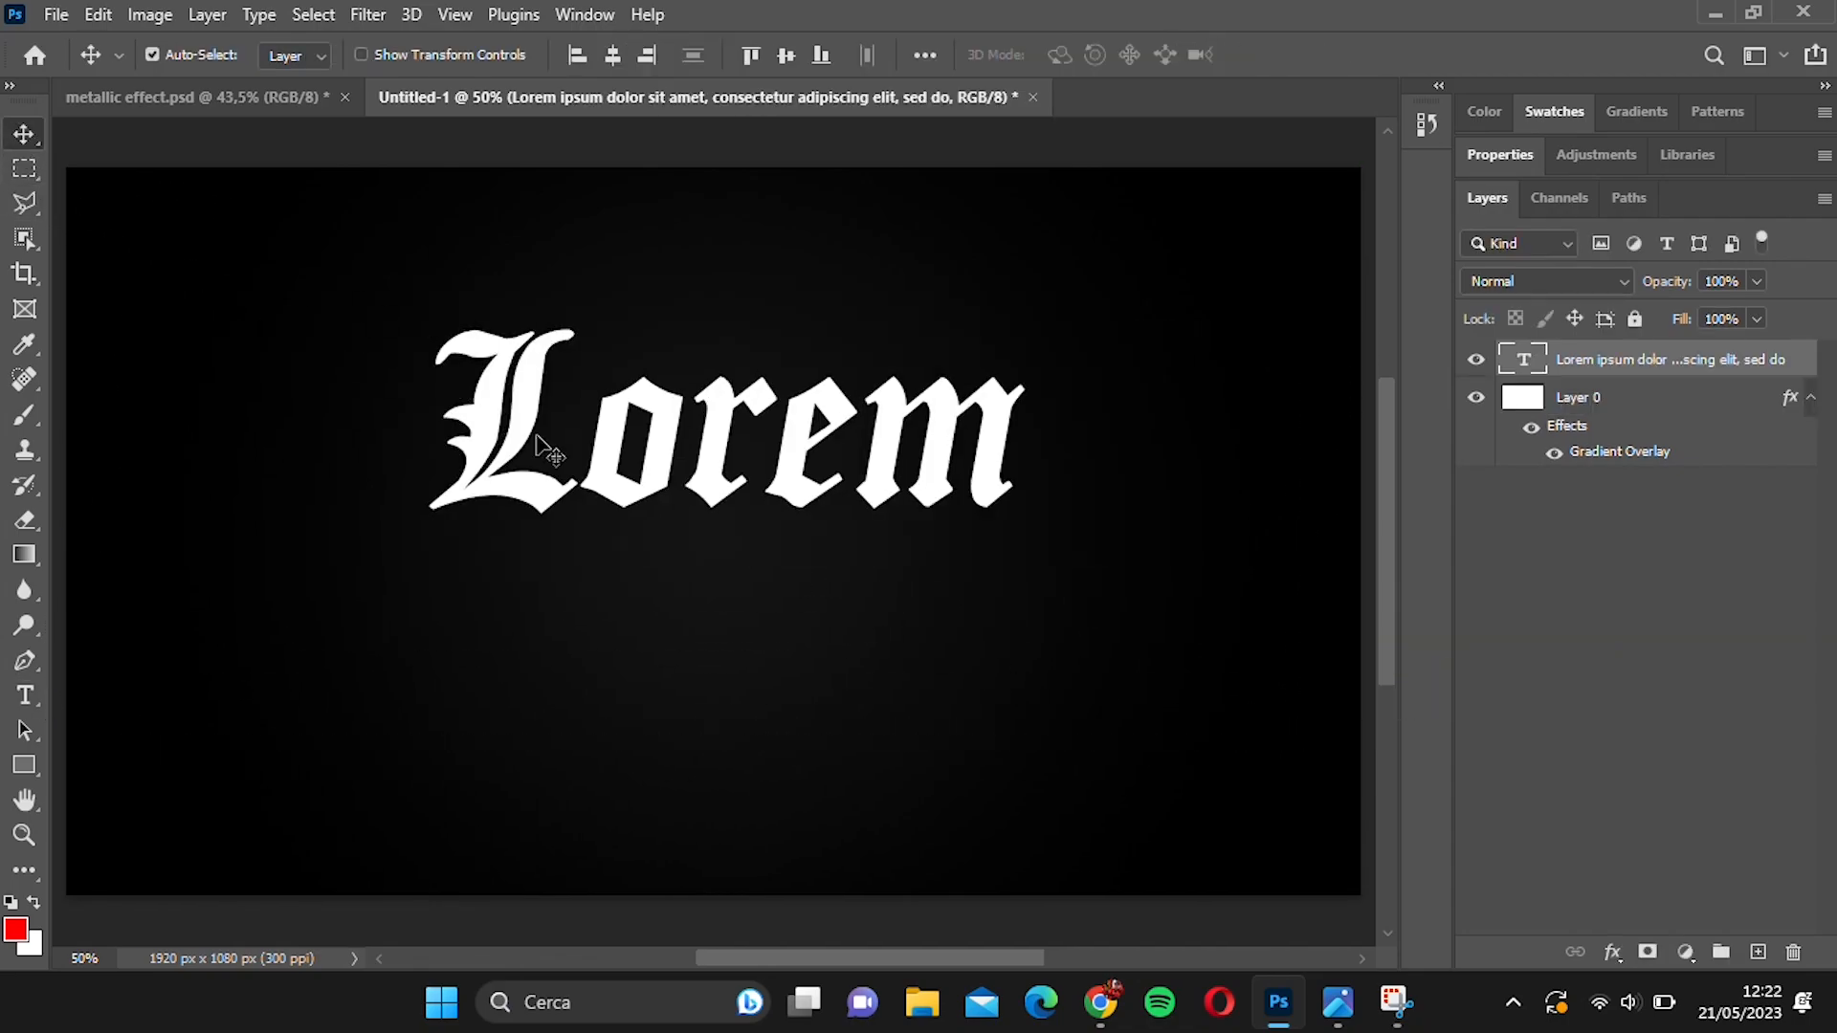
Replace the placeholder text in the frame with "Metallic".
{"action": "double_click", "coordinate": [538, 438]}
{"action": "left_click", "coordinate": [1210, 585]}
{"action": "key", "text": "ctrl+a"}
{"action": "type", "text": "M"}
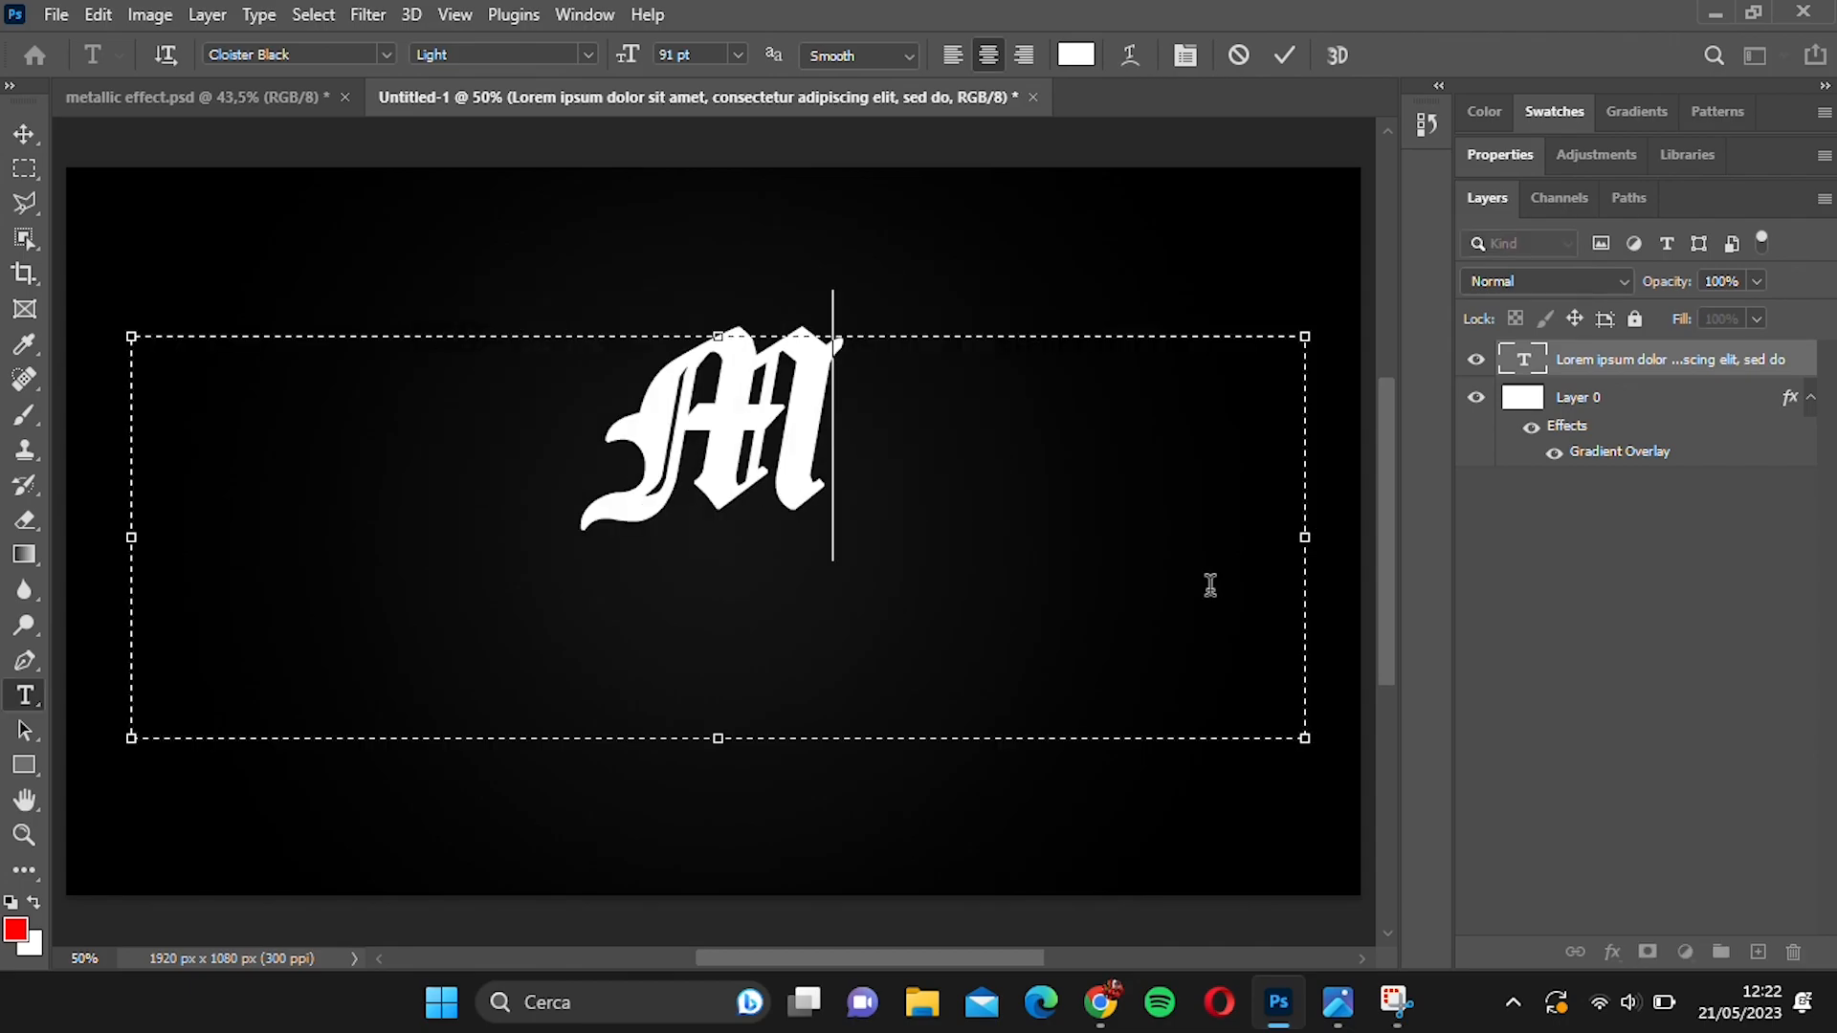
{"action": "type", "text": "etalli"}
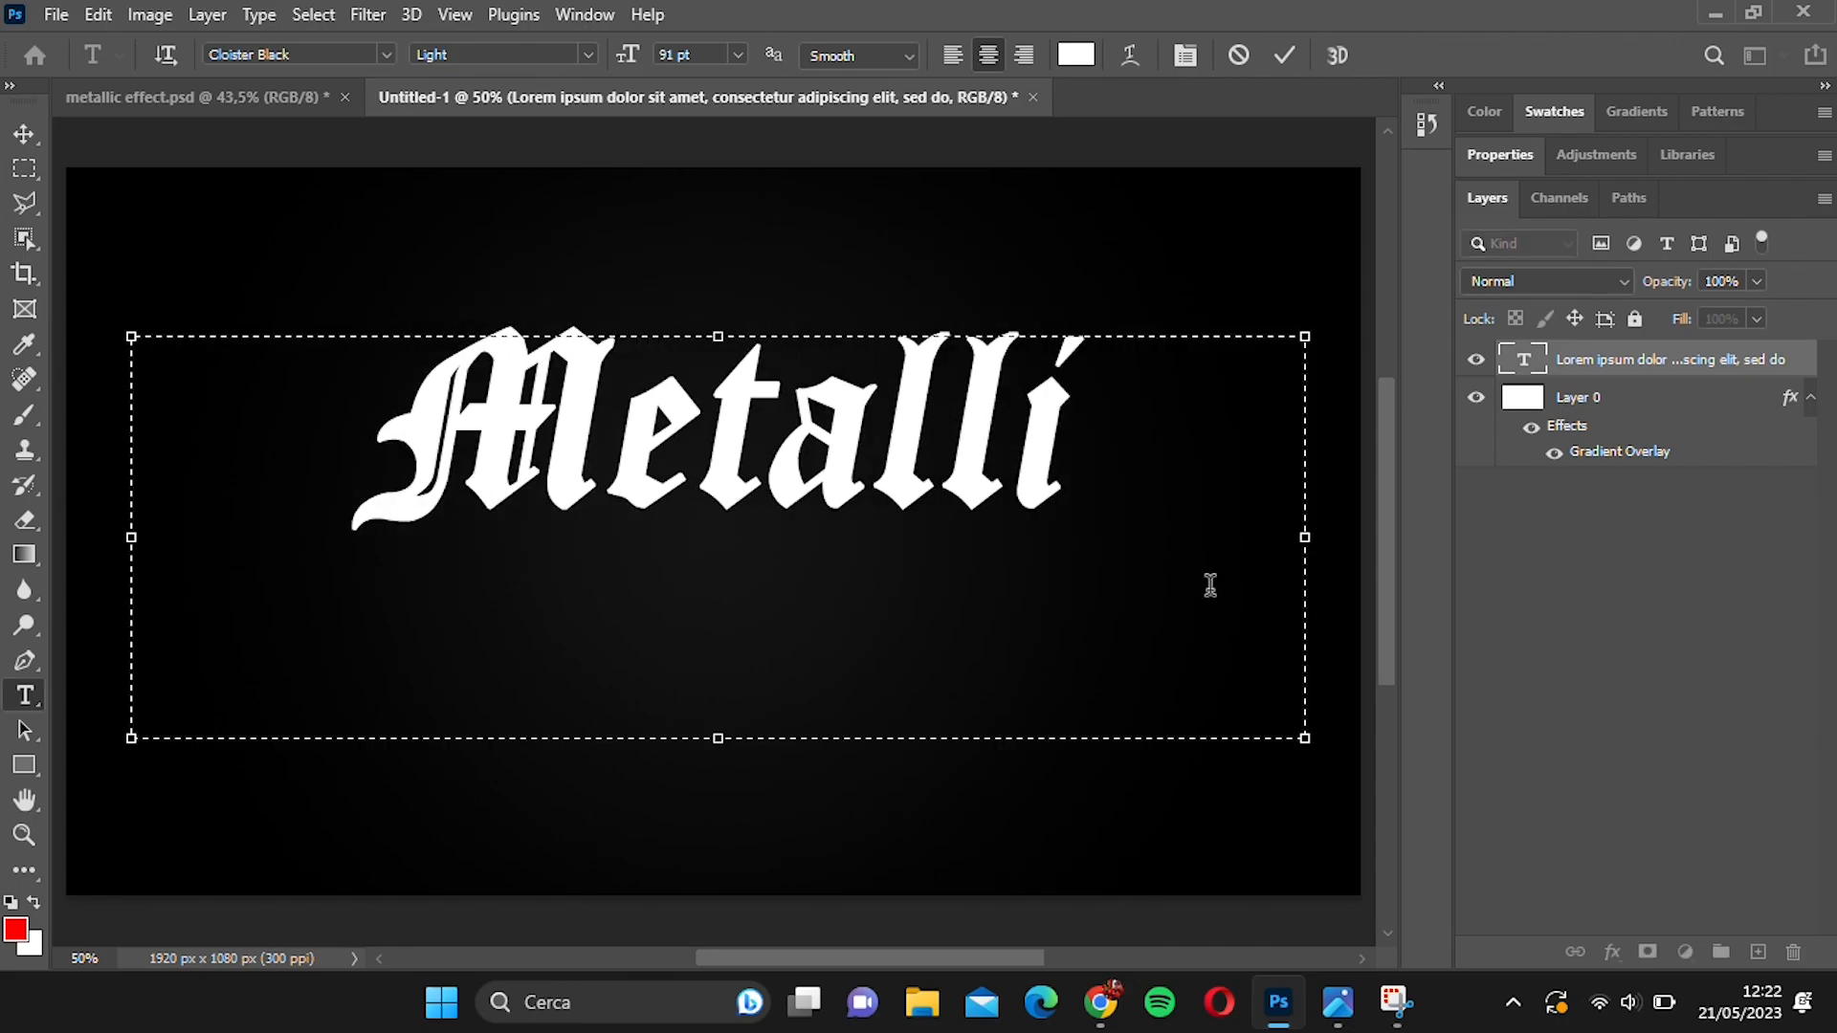
{"action": "type", "text": "c"}
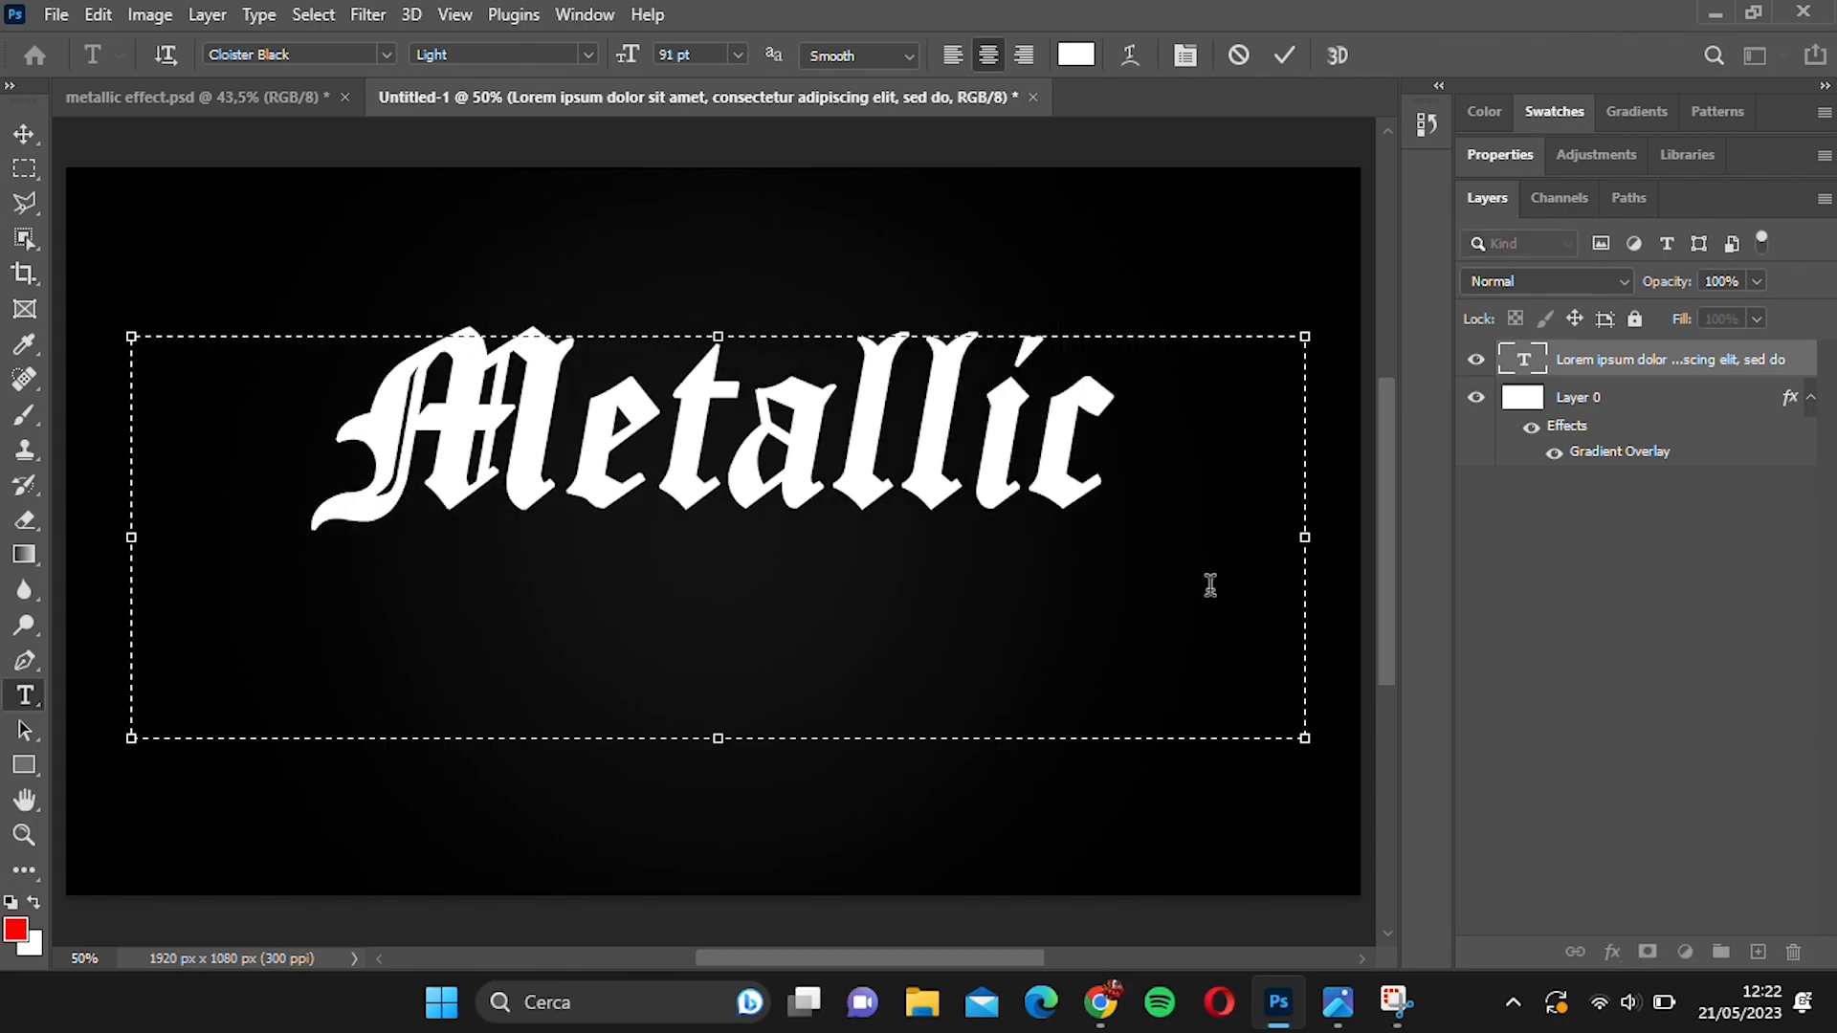
{"action": "left_click", "coordinate": [24, 135]}
Give the Metallic text a Bevel & Emboss: Inner Bevel, Chisel Hard, depth 1000%, size 218 px, soften 3 px.
{"action": "double_click", "coordinate": [1721, 368]}
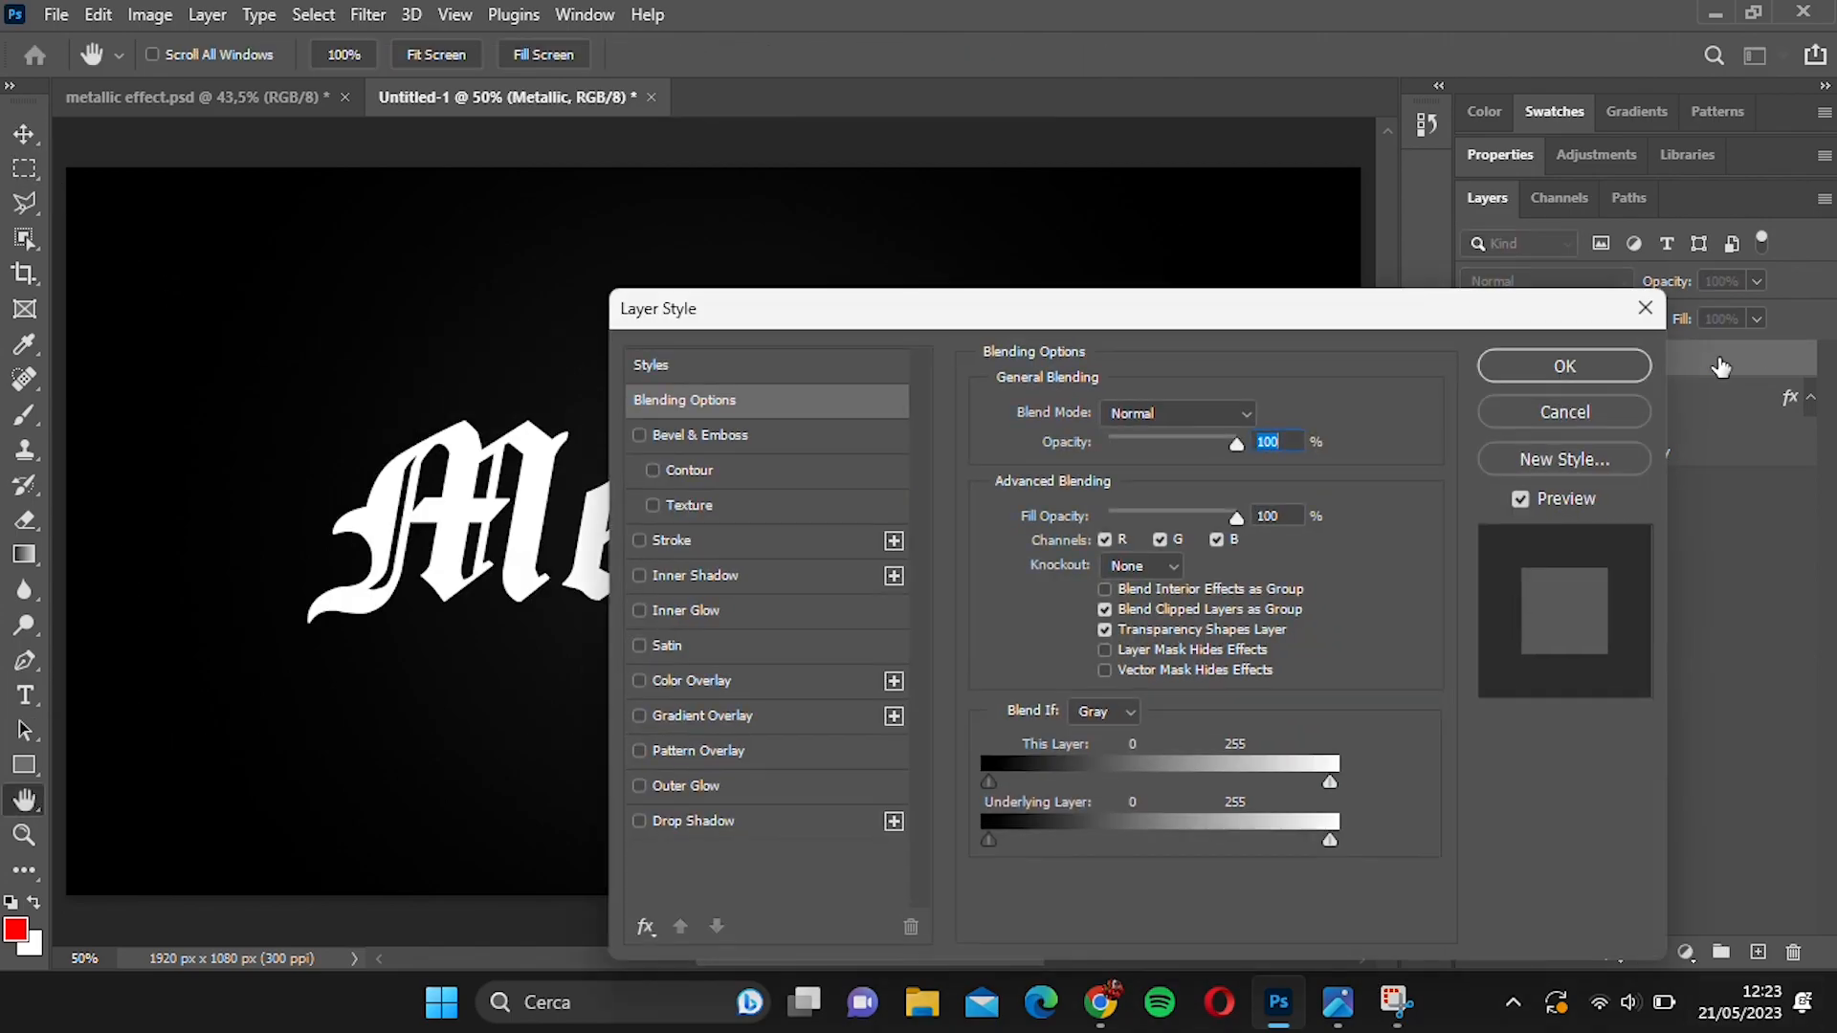
{"action": "left_click", "coordinate": [796, 434]}
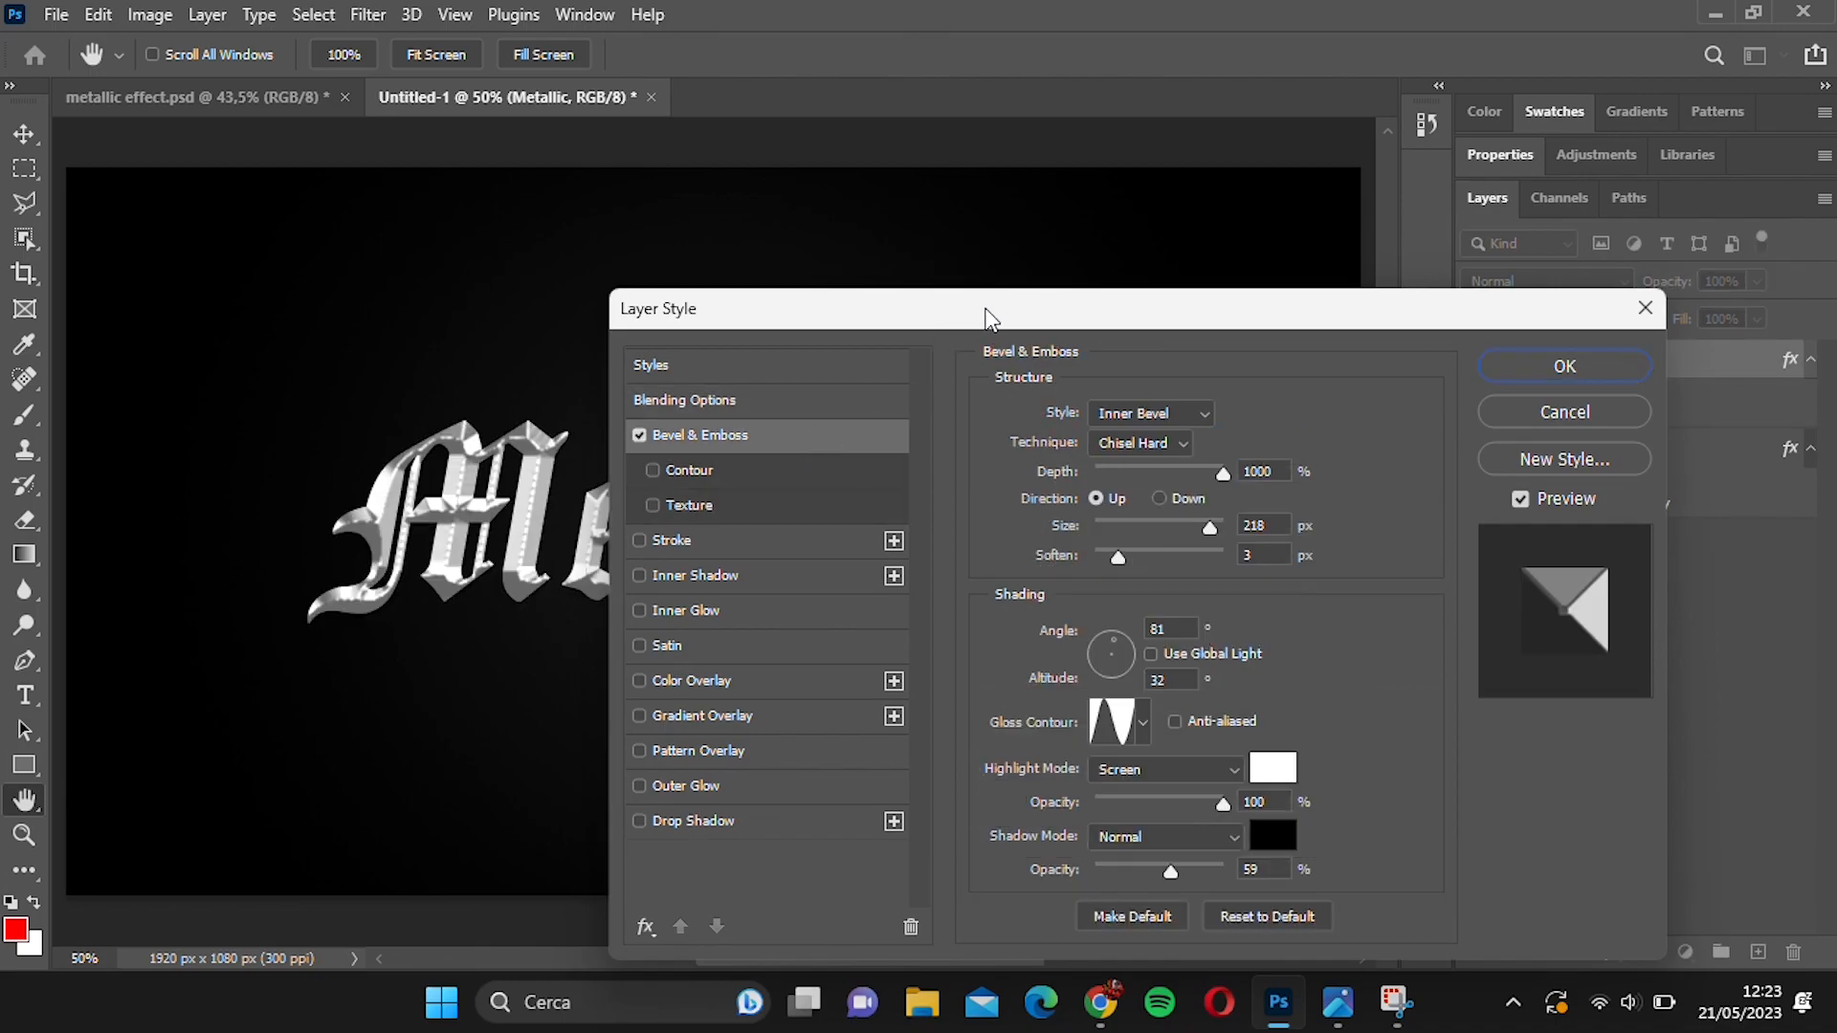
{"action": "left_click_drag", "start_coordinate": [990, 318], "coordinate": [1049, 279]}
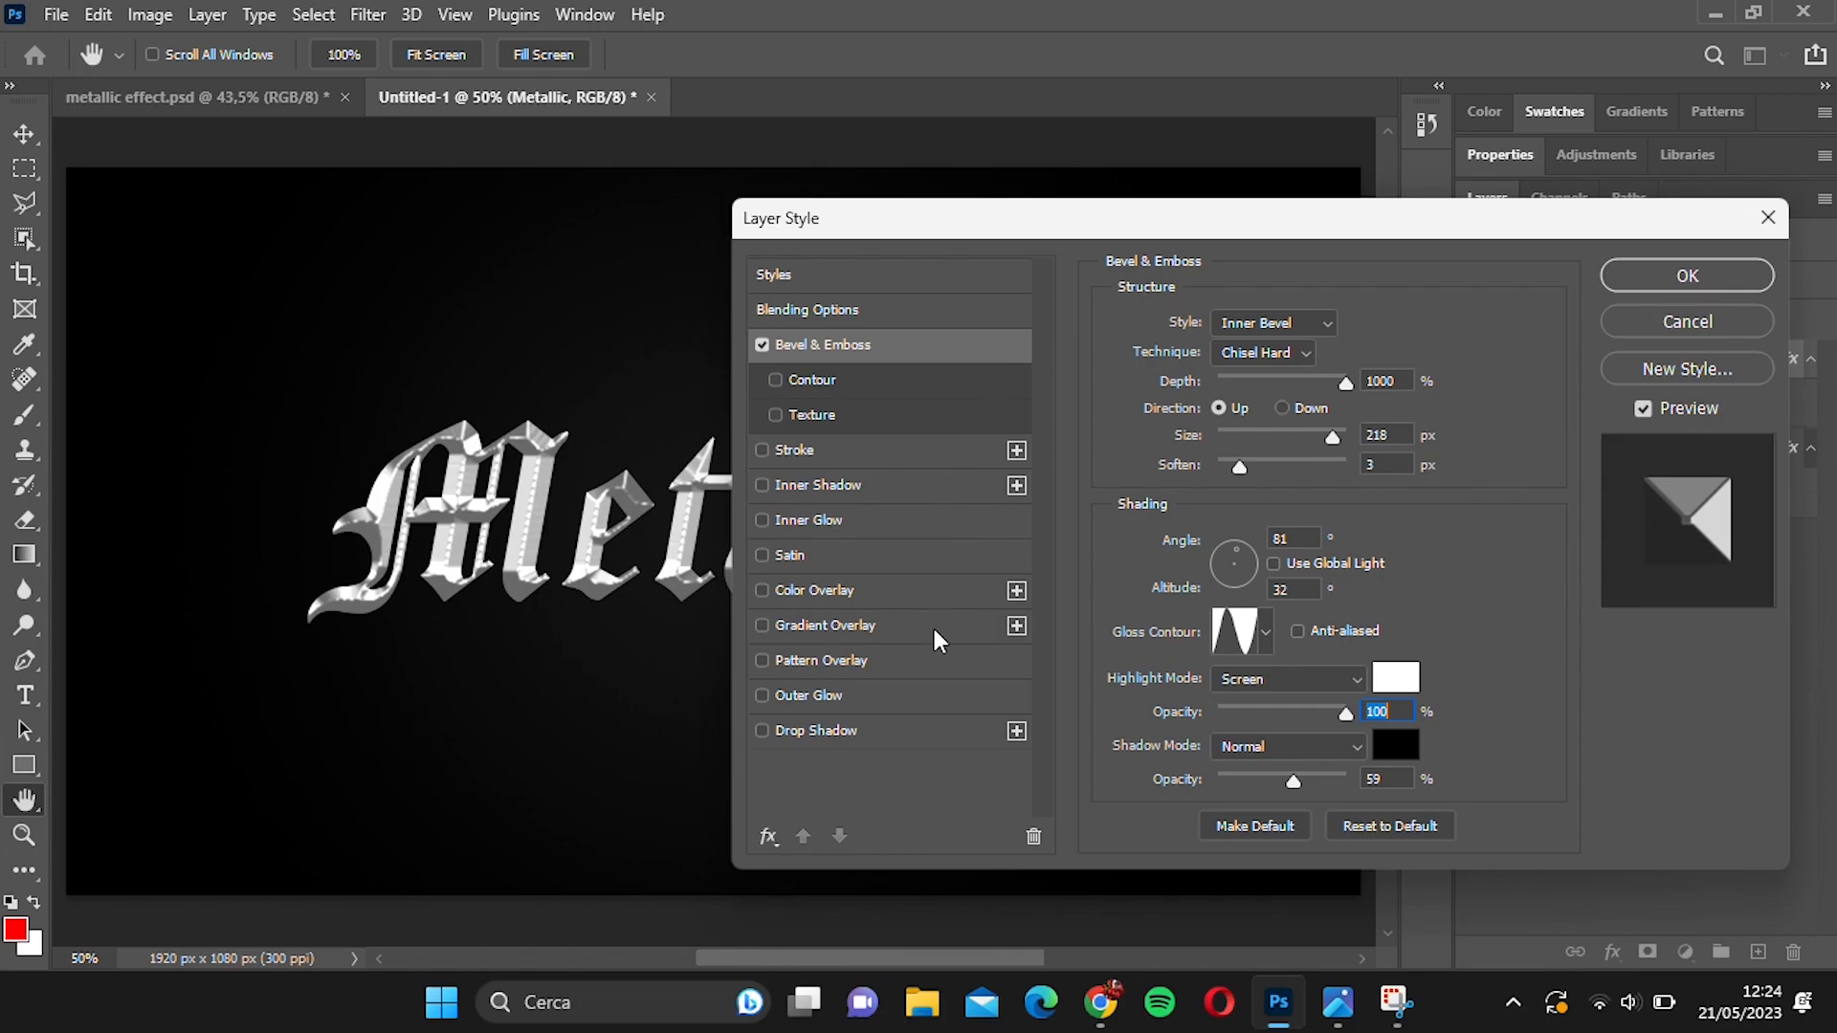
Enable Gradient Overlay on the Metallic text and set the gradient's first colour stop to grey #b8b8b8.
{"action": "left_click", "coordinate": [933, 624]}
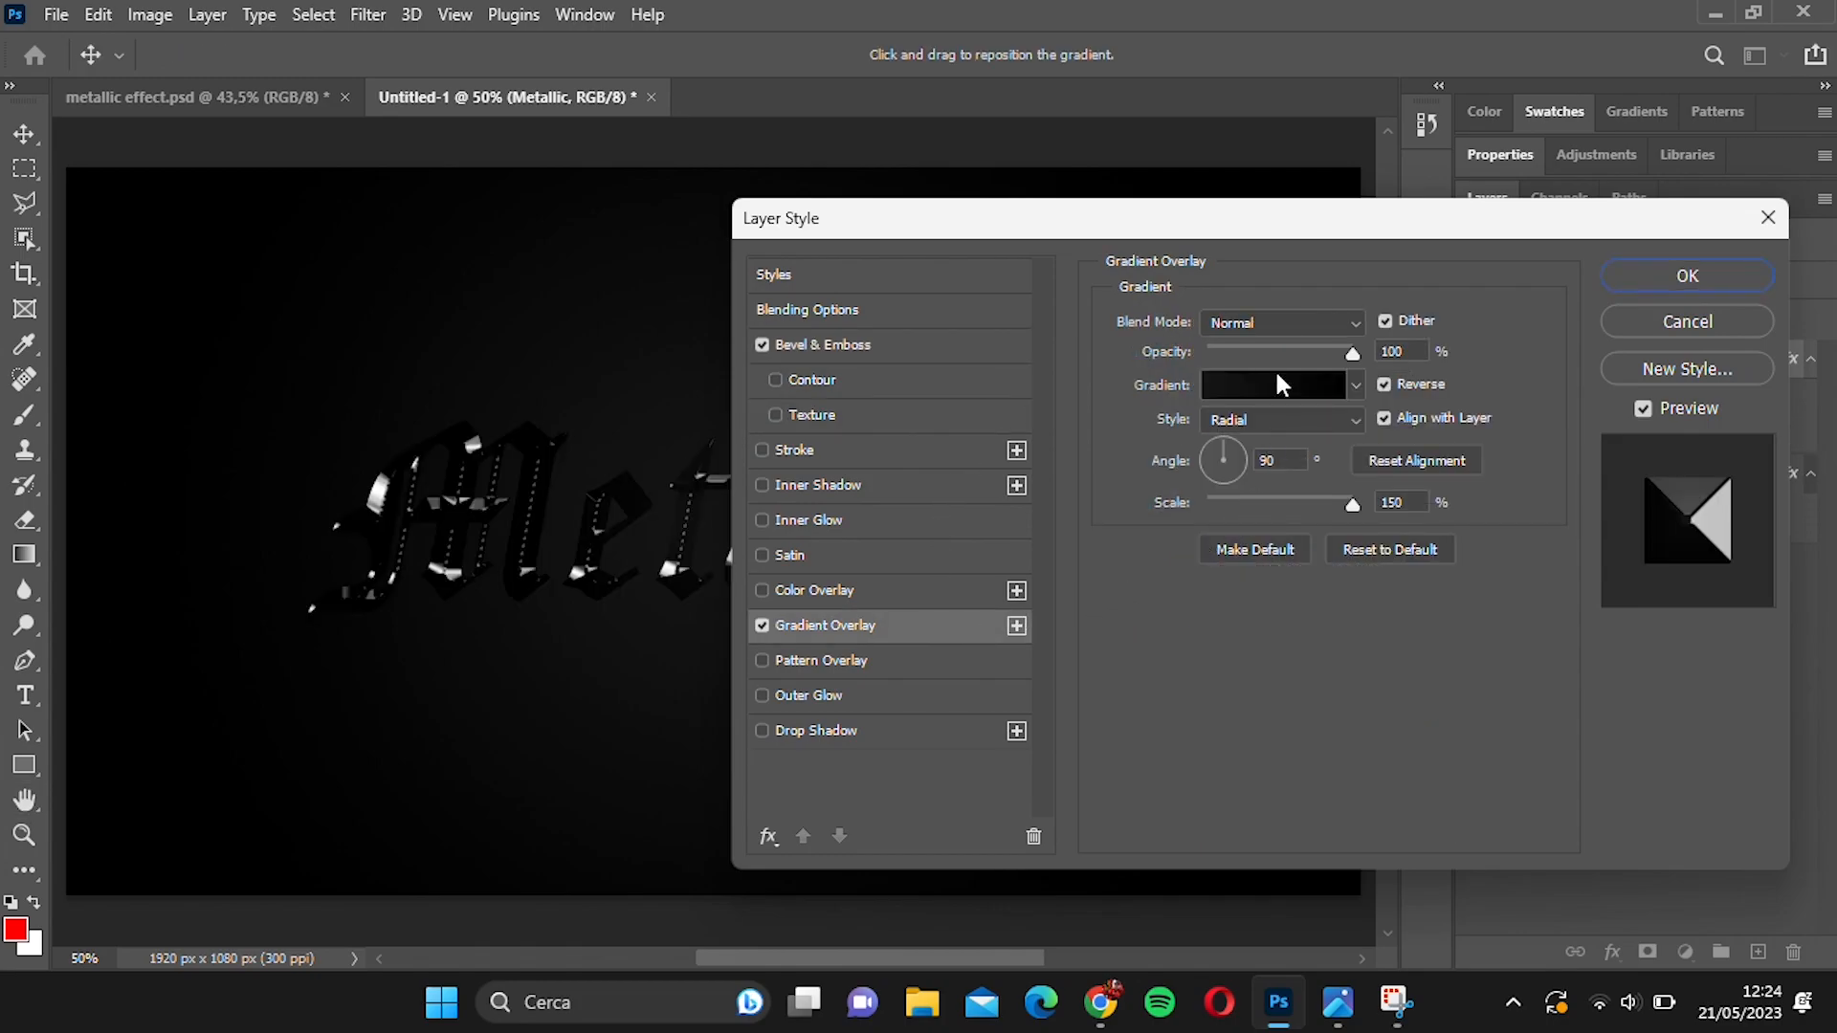
{"action": "left_click", "coordinate": [1278, 390]}
{"action": "left_click", "coordinate": [1226, 573]}
{"action": "left_click", "coordinate": [1350, 689]}
{"action": "left_click_drag", "start_coordinate": [1112, 340], "coordinate": [1013, 283]}
{"action": "left_click", "coordinate": [1653, 182]}
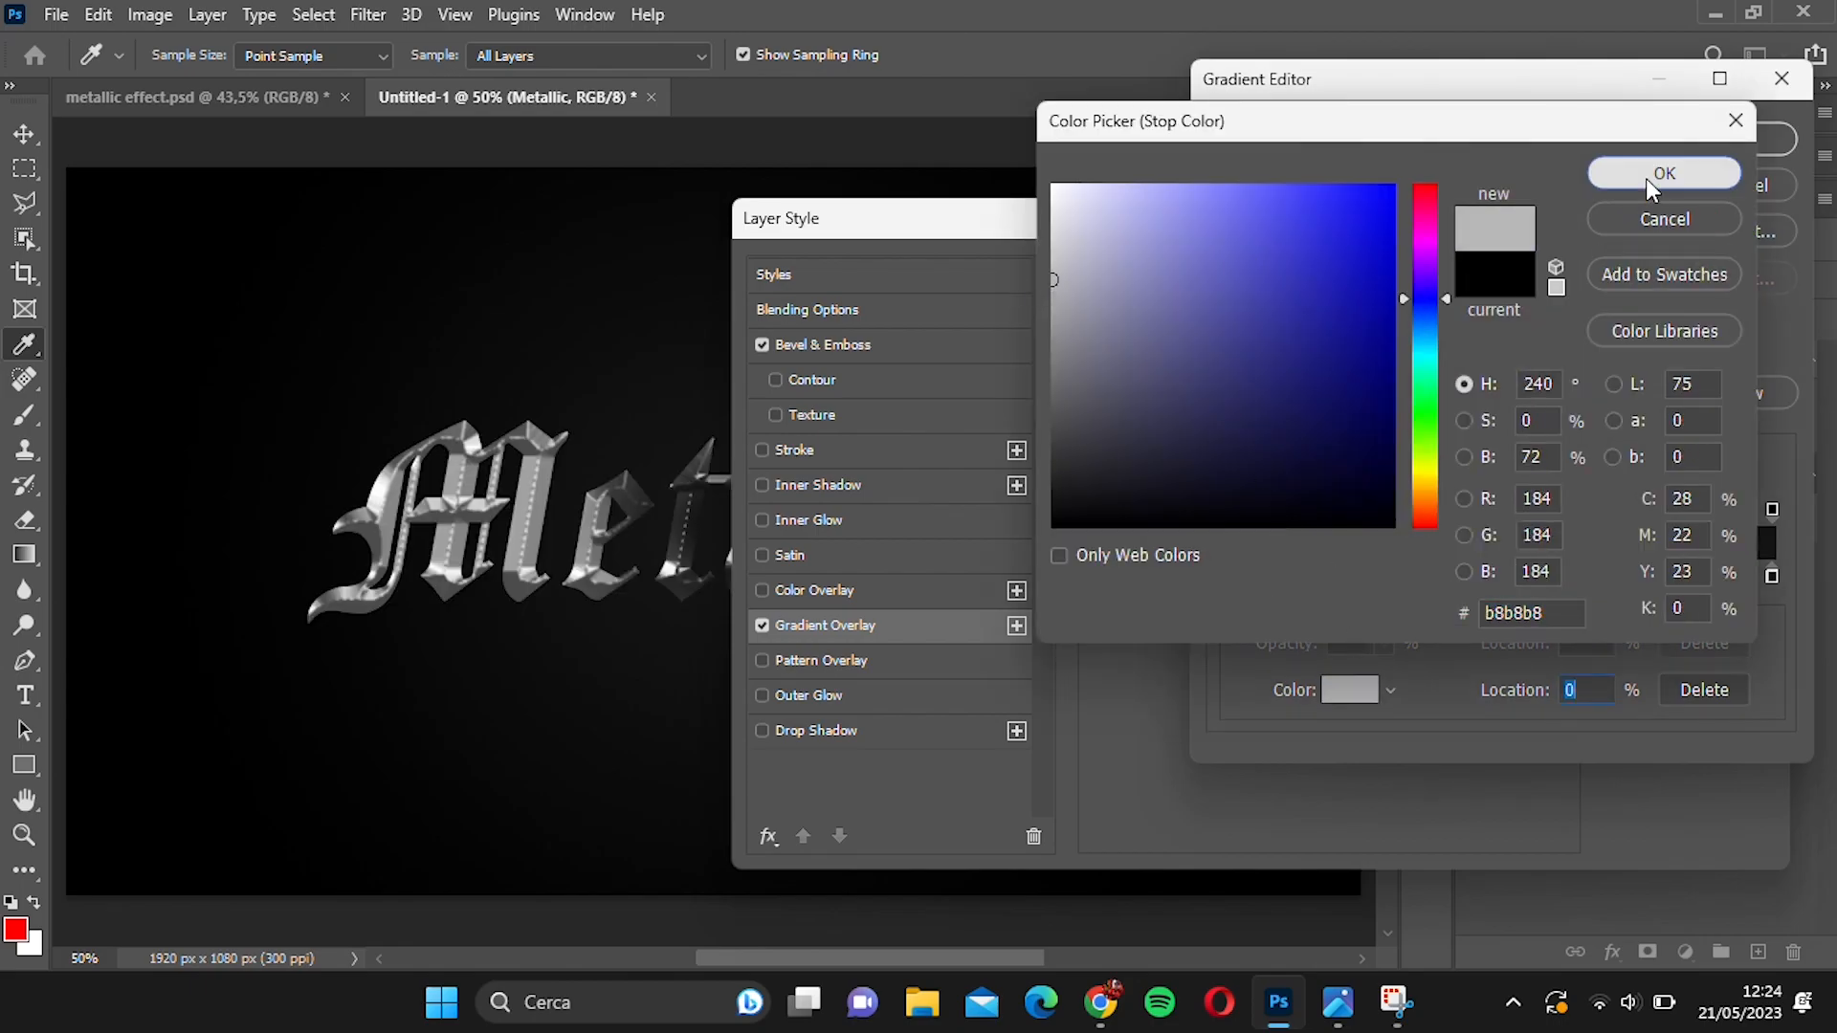
Add a very light grey colour stop at the middle of the text's gradient.
{"action": "left_click", "coordinate": [1503, 577]}
{"action": "left_click", "coordinate": [1350, 693]}
{"action": "left_click_drag", "start_coordinate": [1129, 392], "coordinate": [967, 219]}
{"action": "left_click", "coordinate": [1655, 172]}
Set the text gradient's end stop to #c0c0c0 and apply the layer style to the Metallic text.
{"action": "left_click", "coordinate": [1773, 576]}
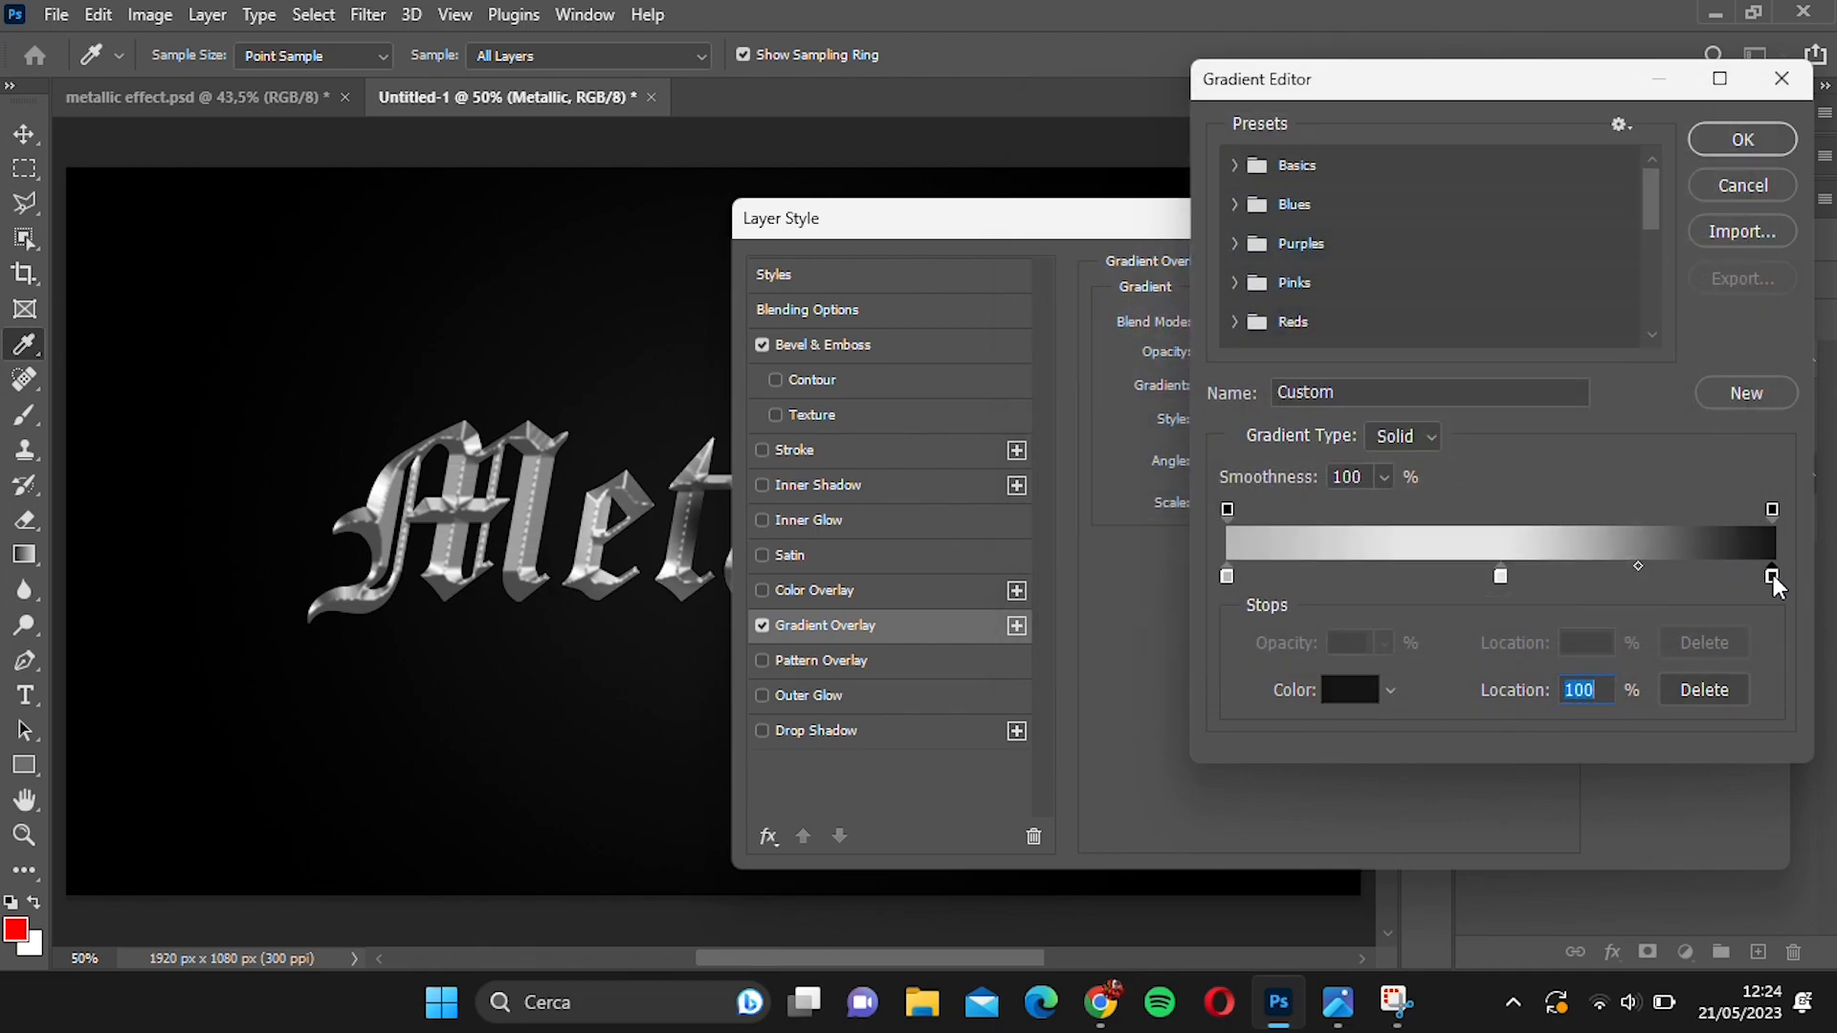
{"action": "left_click", "coordinate": [1351, 690]}
{"action": "type", "text": "c0c0c0"}
{"action": "left_click", "coordinate": [1682, 175]}
{"action": "left_click", "coordinate": [1740, 140]}
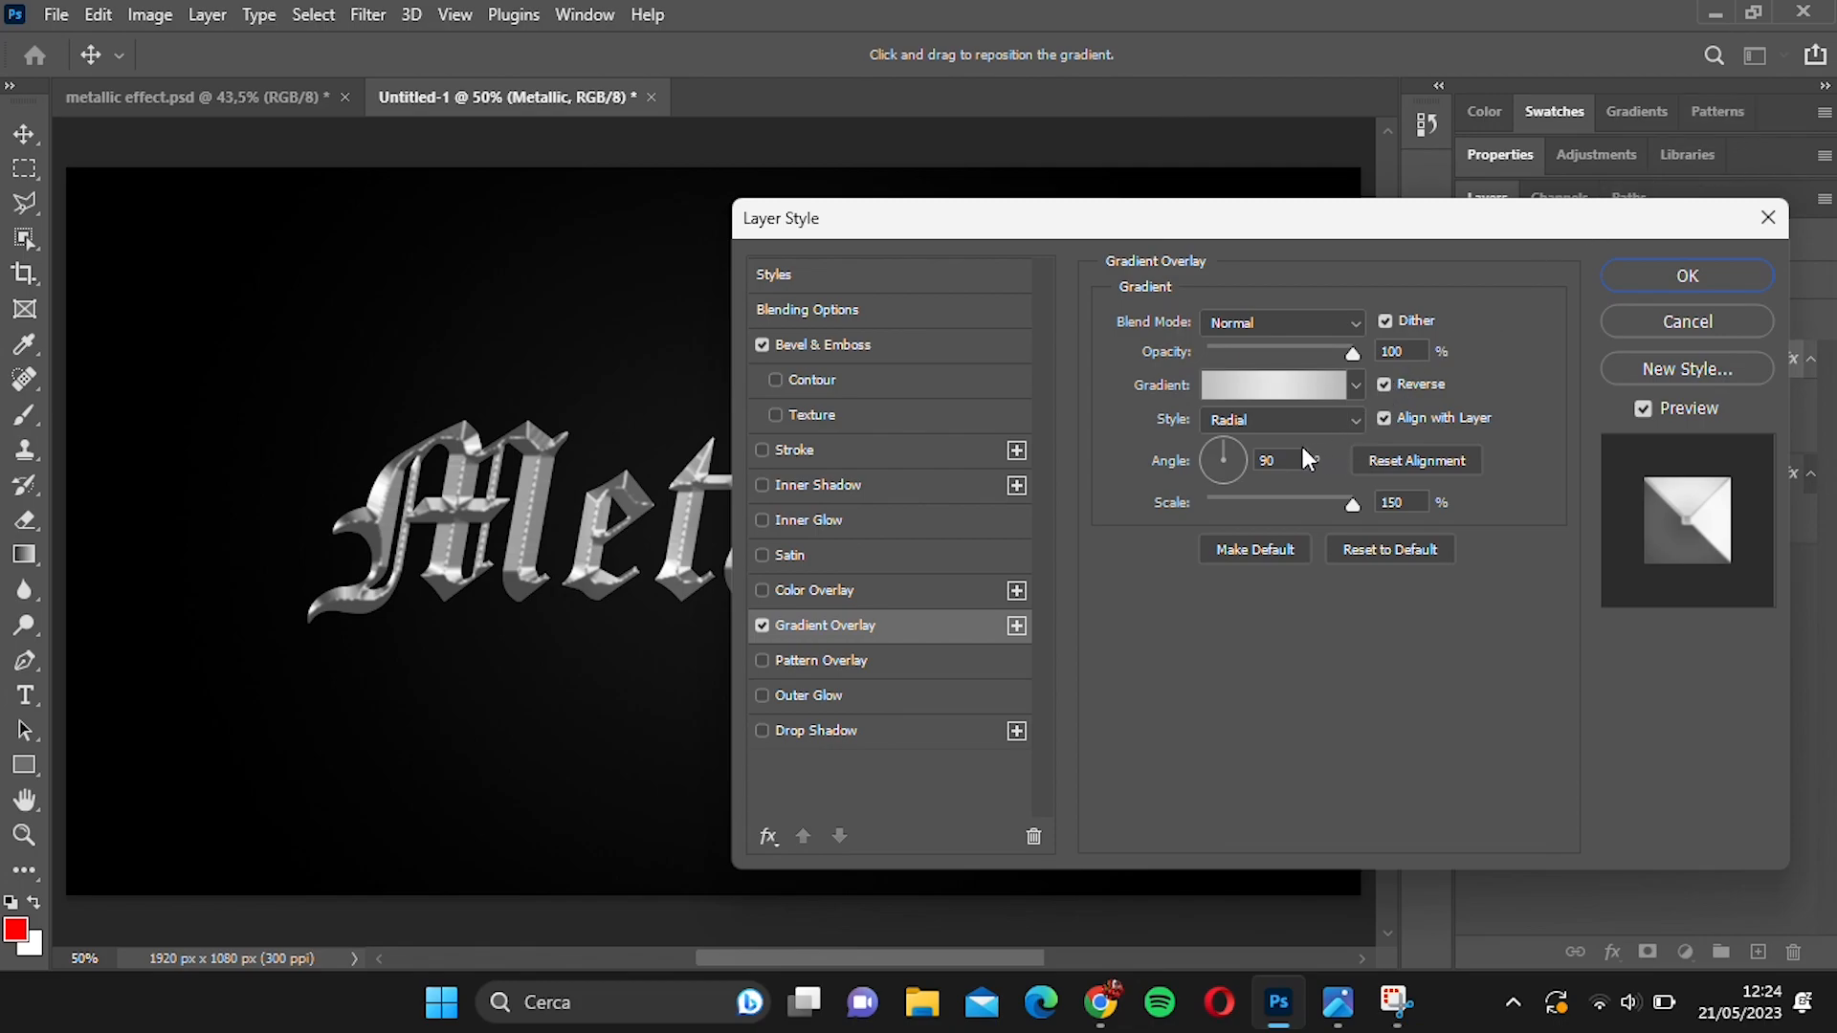
{"action": "left_click_drag", "start_coordinate": [1330, 501], "coordinate": [1303, 490]}
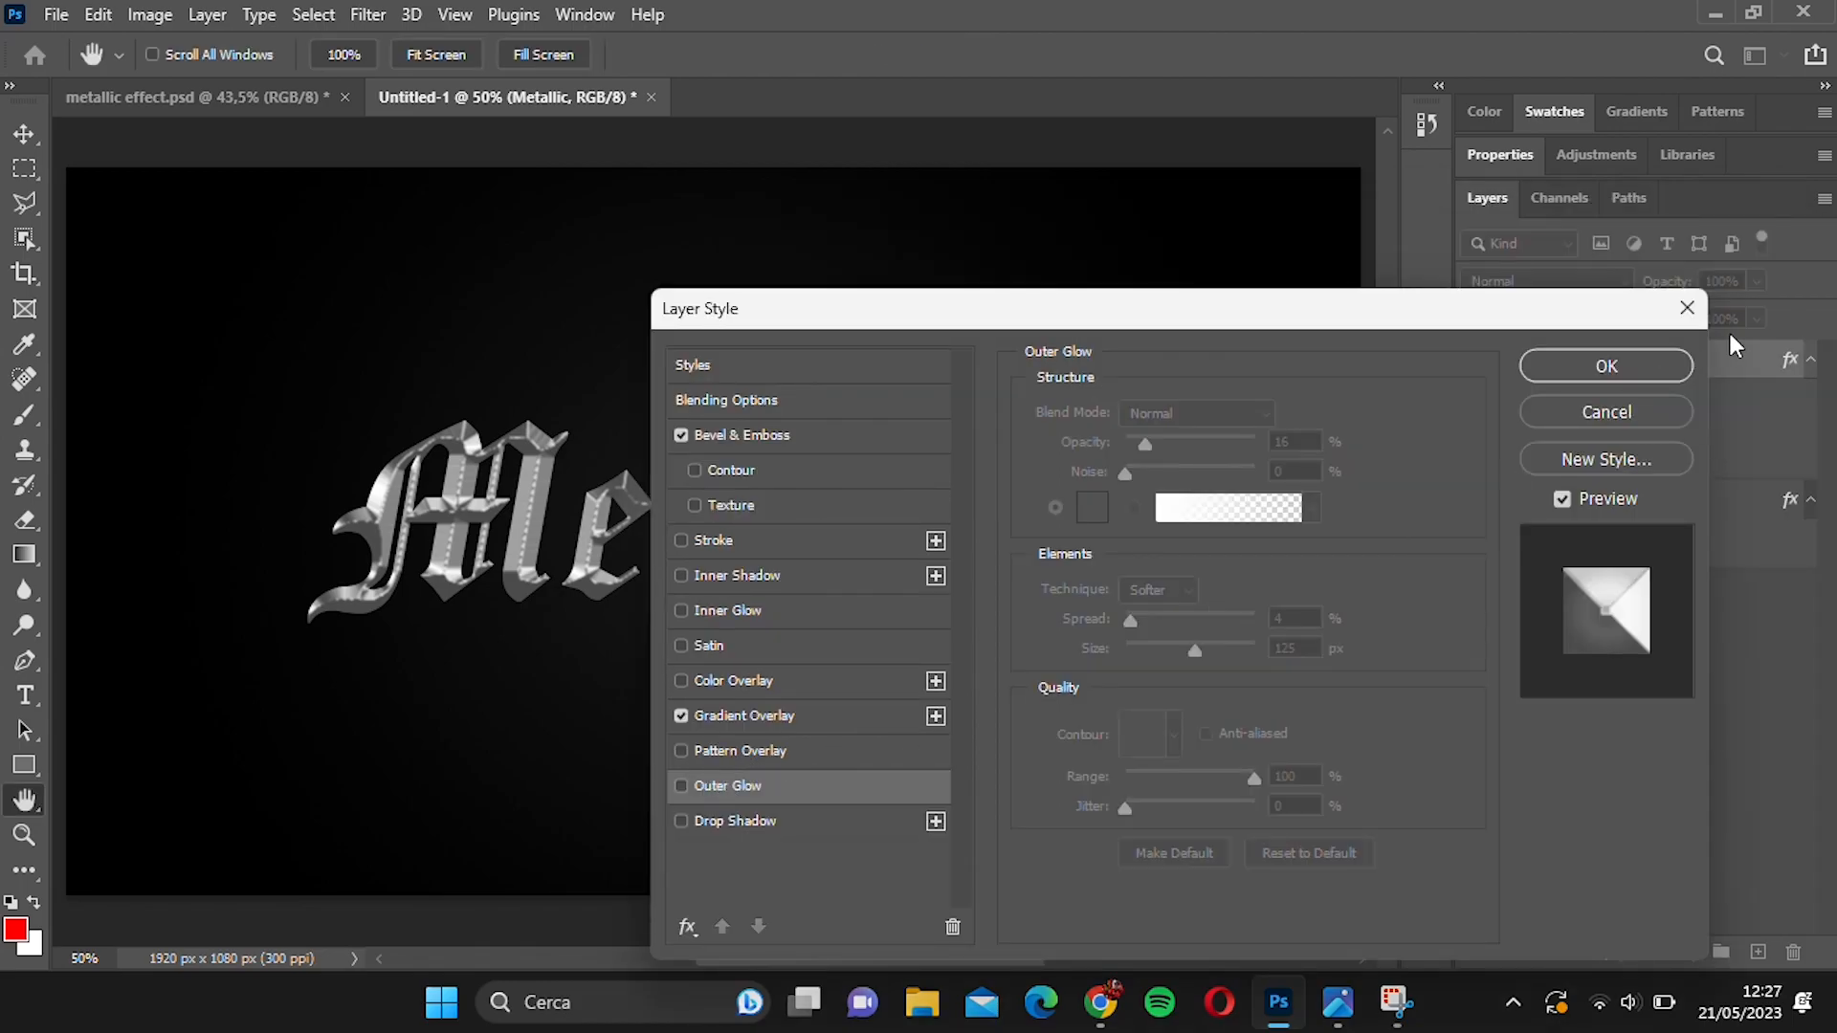
{"action": "left_click", "coordinate": [1617, 363]}
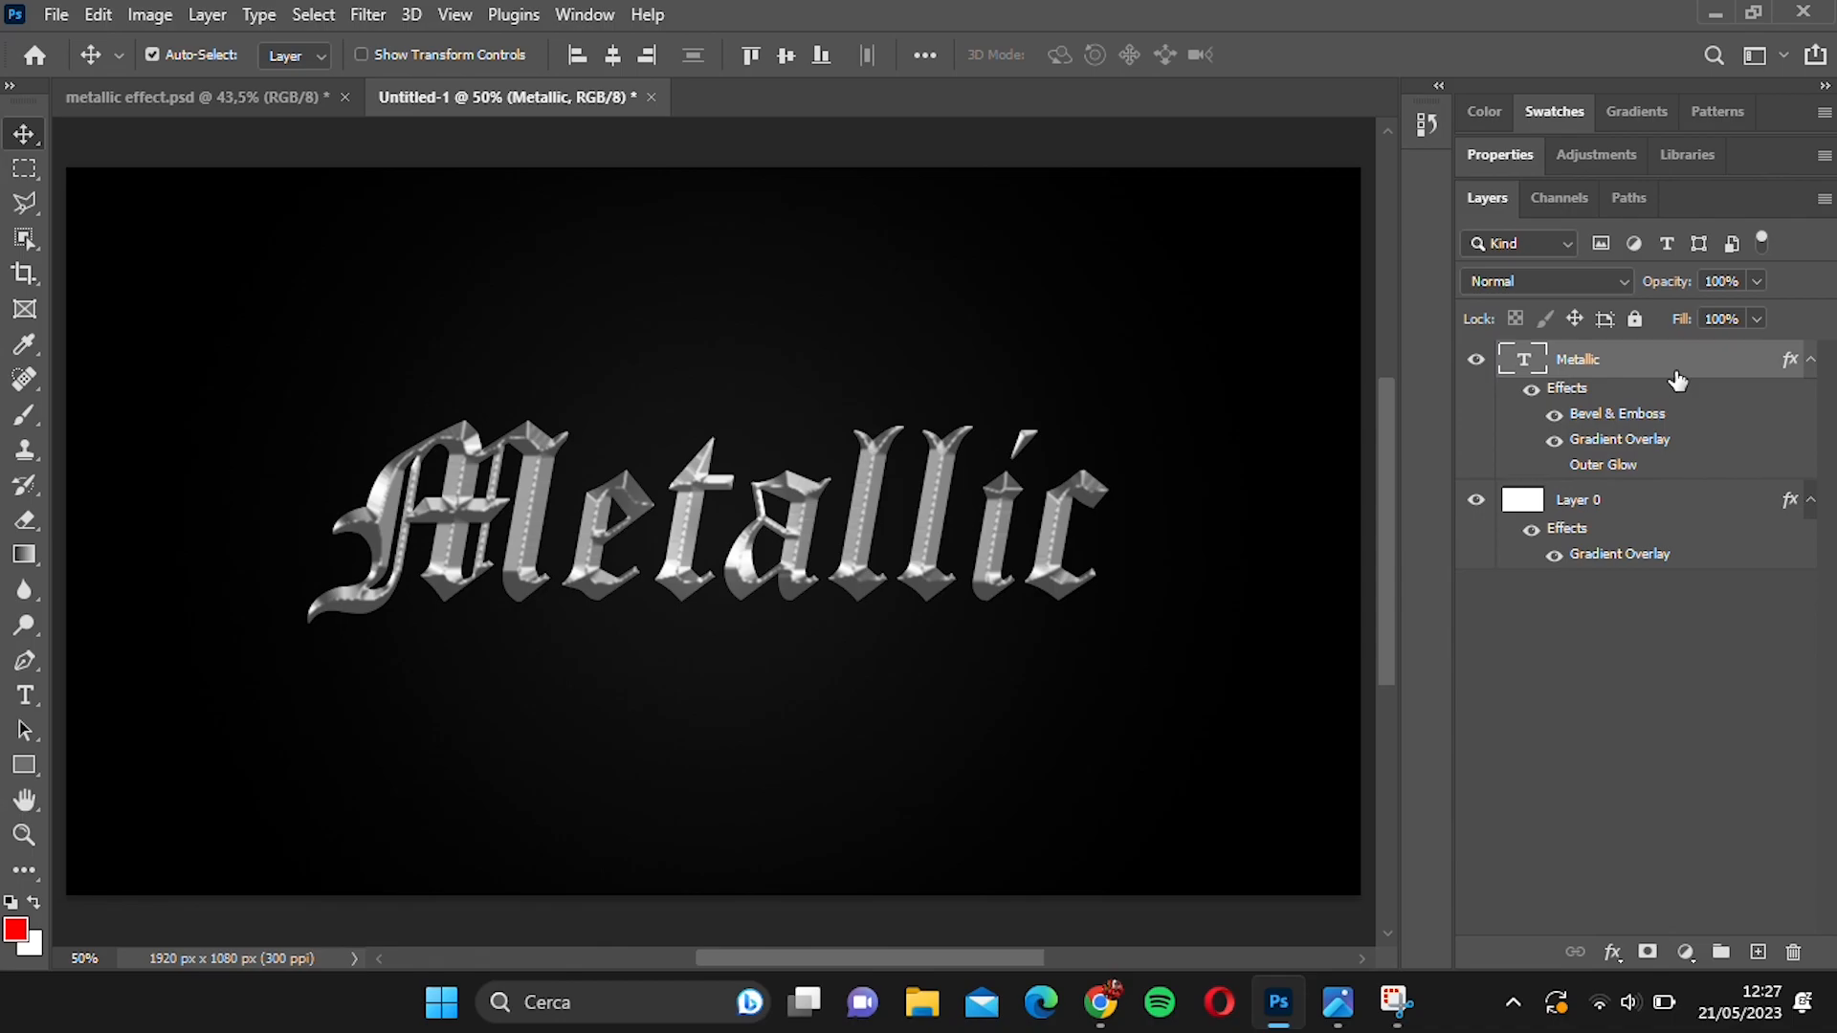
Duplicate the Metallic text layer, keeping the original hidden, and rasterize the copy's layer style.
{"action": "key", "text": "ctrl+j"}
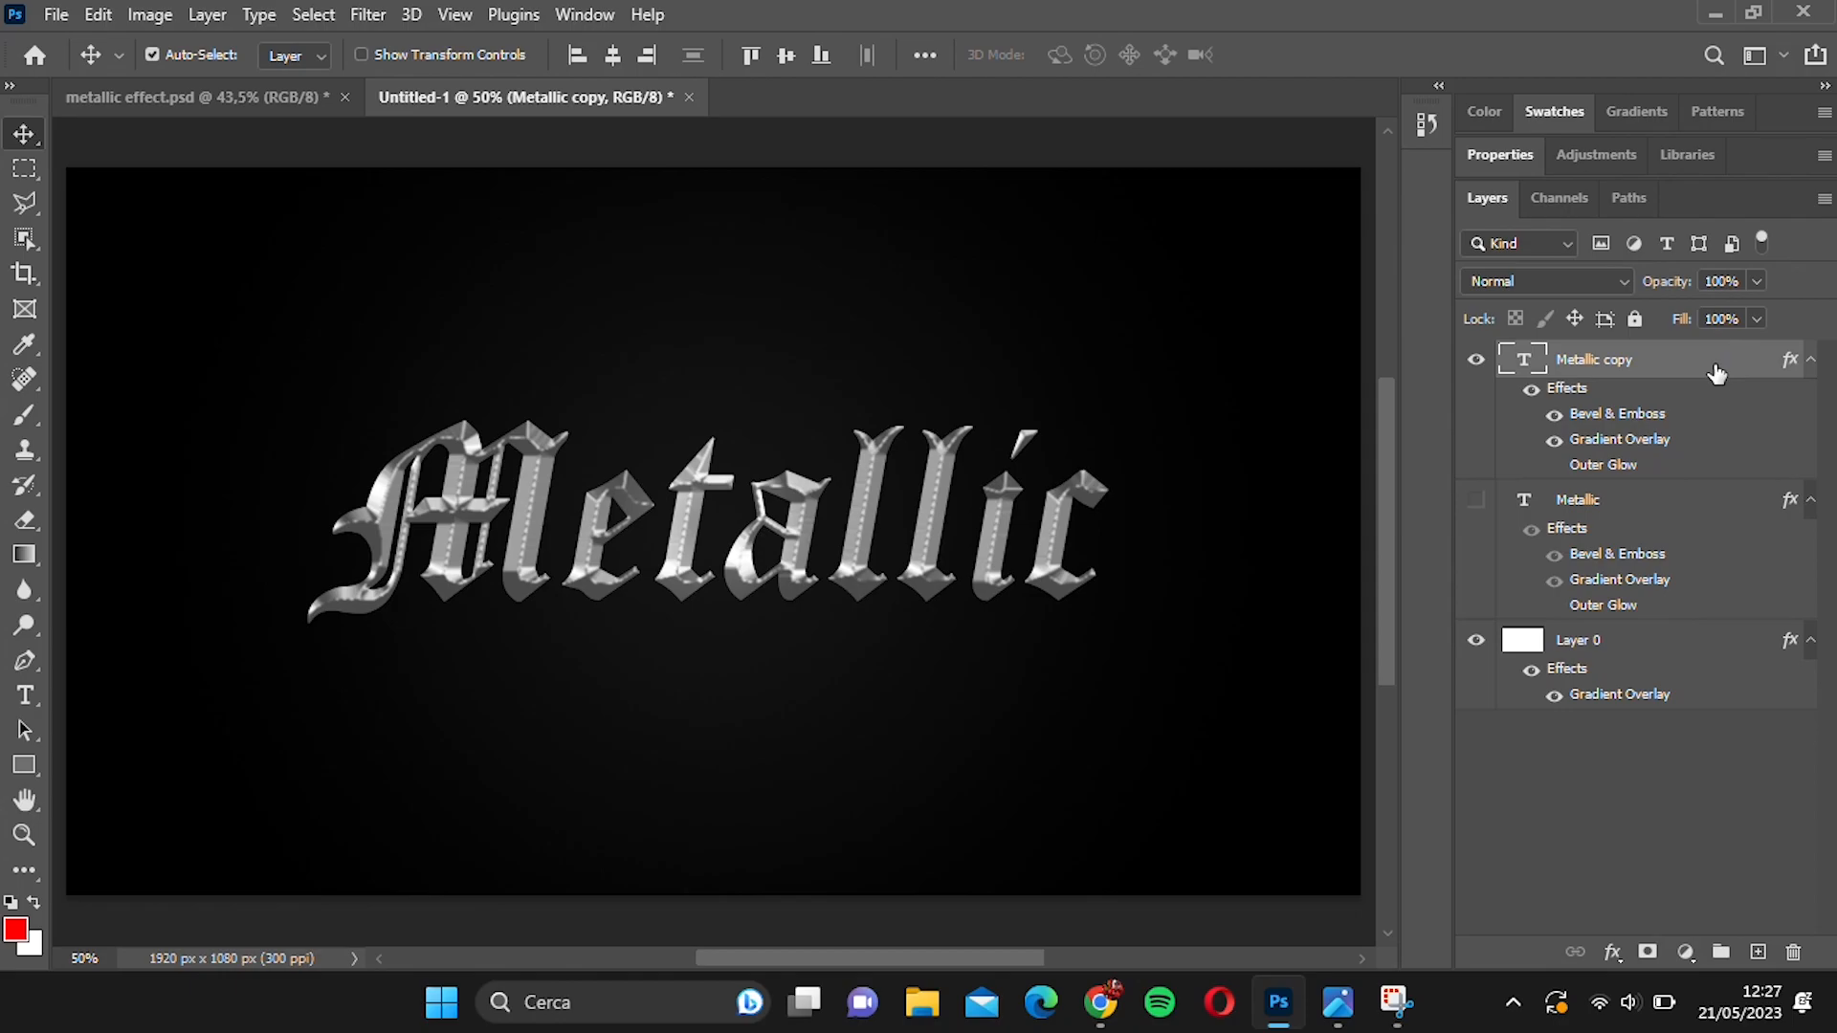
{"action": "right_click", "coordinate": [1713, 371]}
{"action": "left_click", "coordinate": [1553, 463]}
Add a white Outer Glow to the Metallic copy layer: Normal blending, 16% opacity, 4% spread, 125 px size.
{"action": "double_click", "coordinate": [1721, 366]}
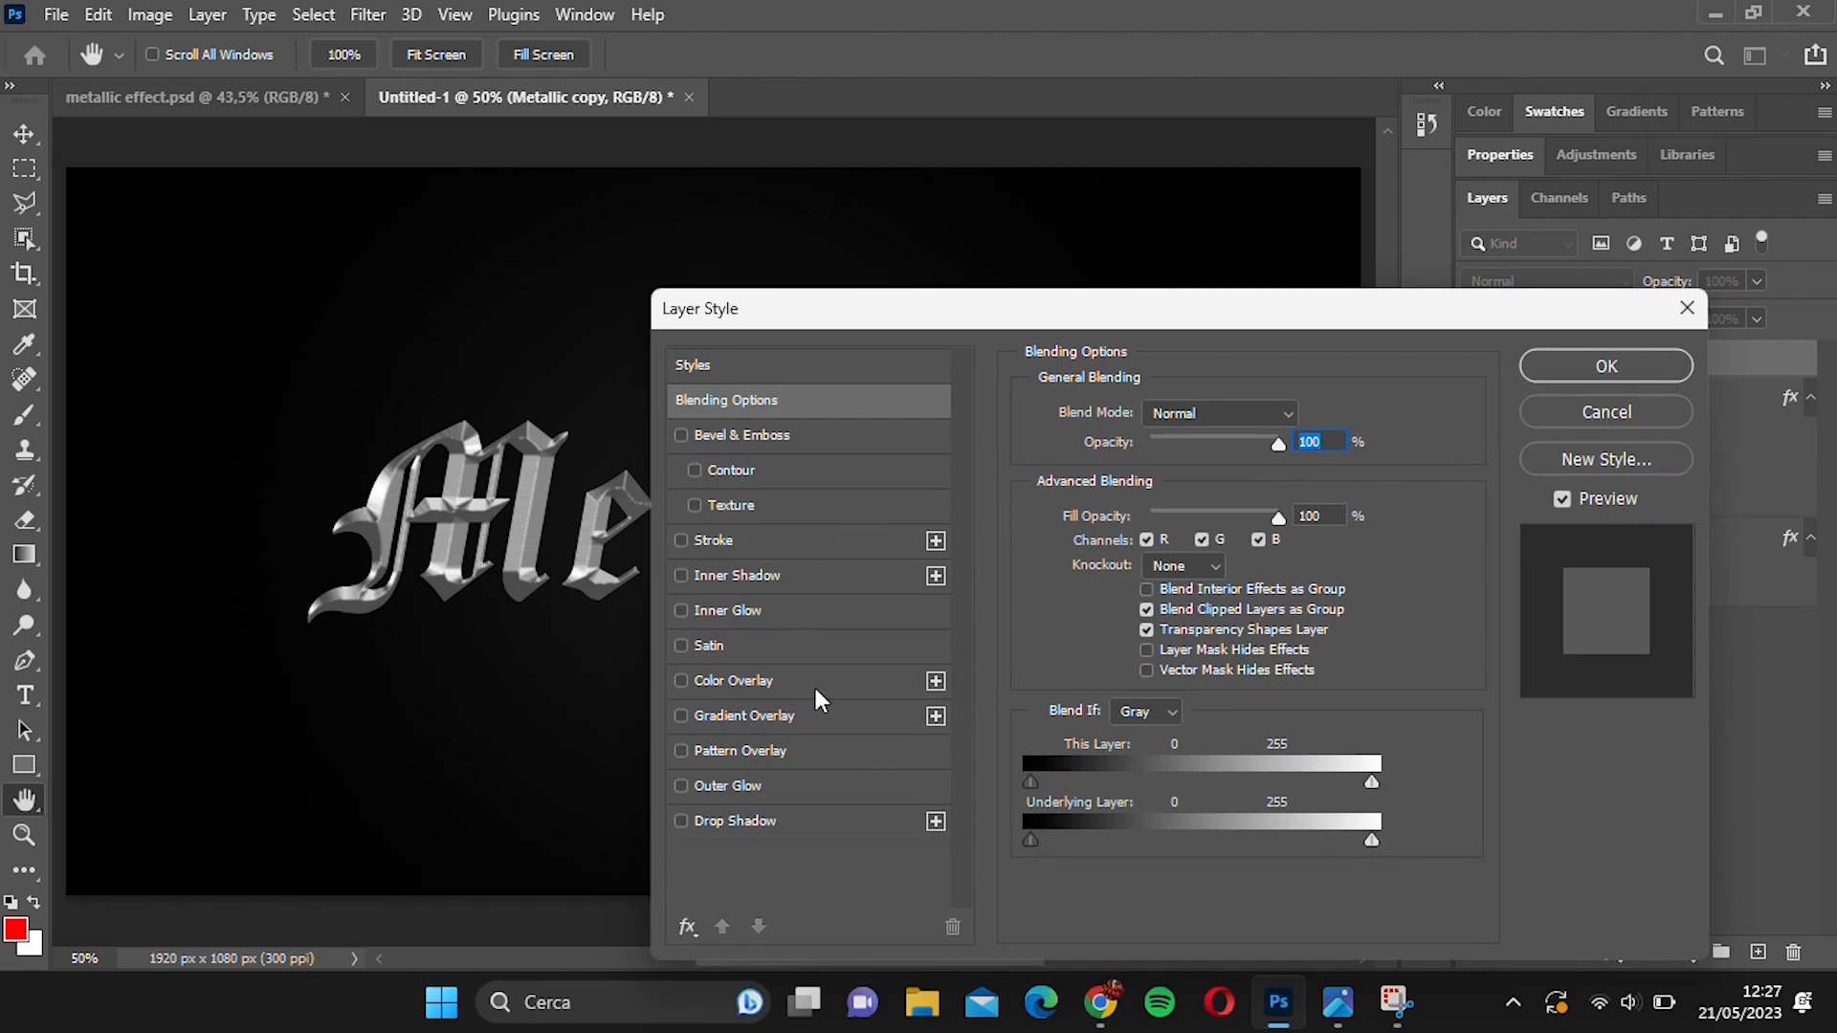
{"action": "left_click", "coordinate": [857, 797]}
{"action": "left_click_drag", "start_coordinate": [1070, 319], "coordinate": [1396, 216]}
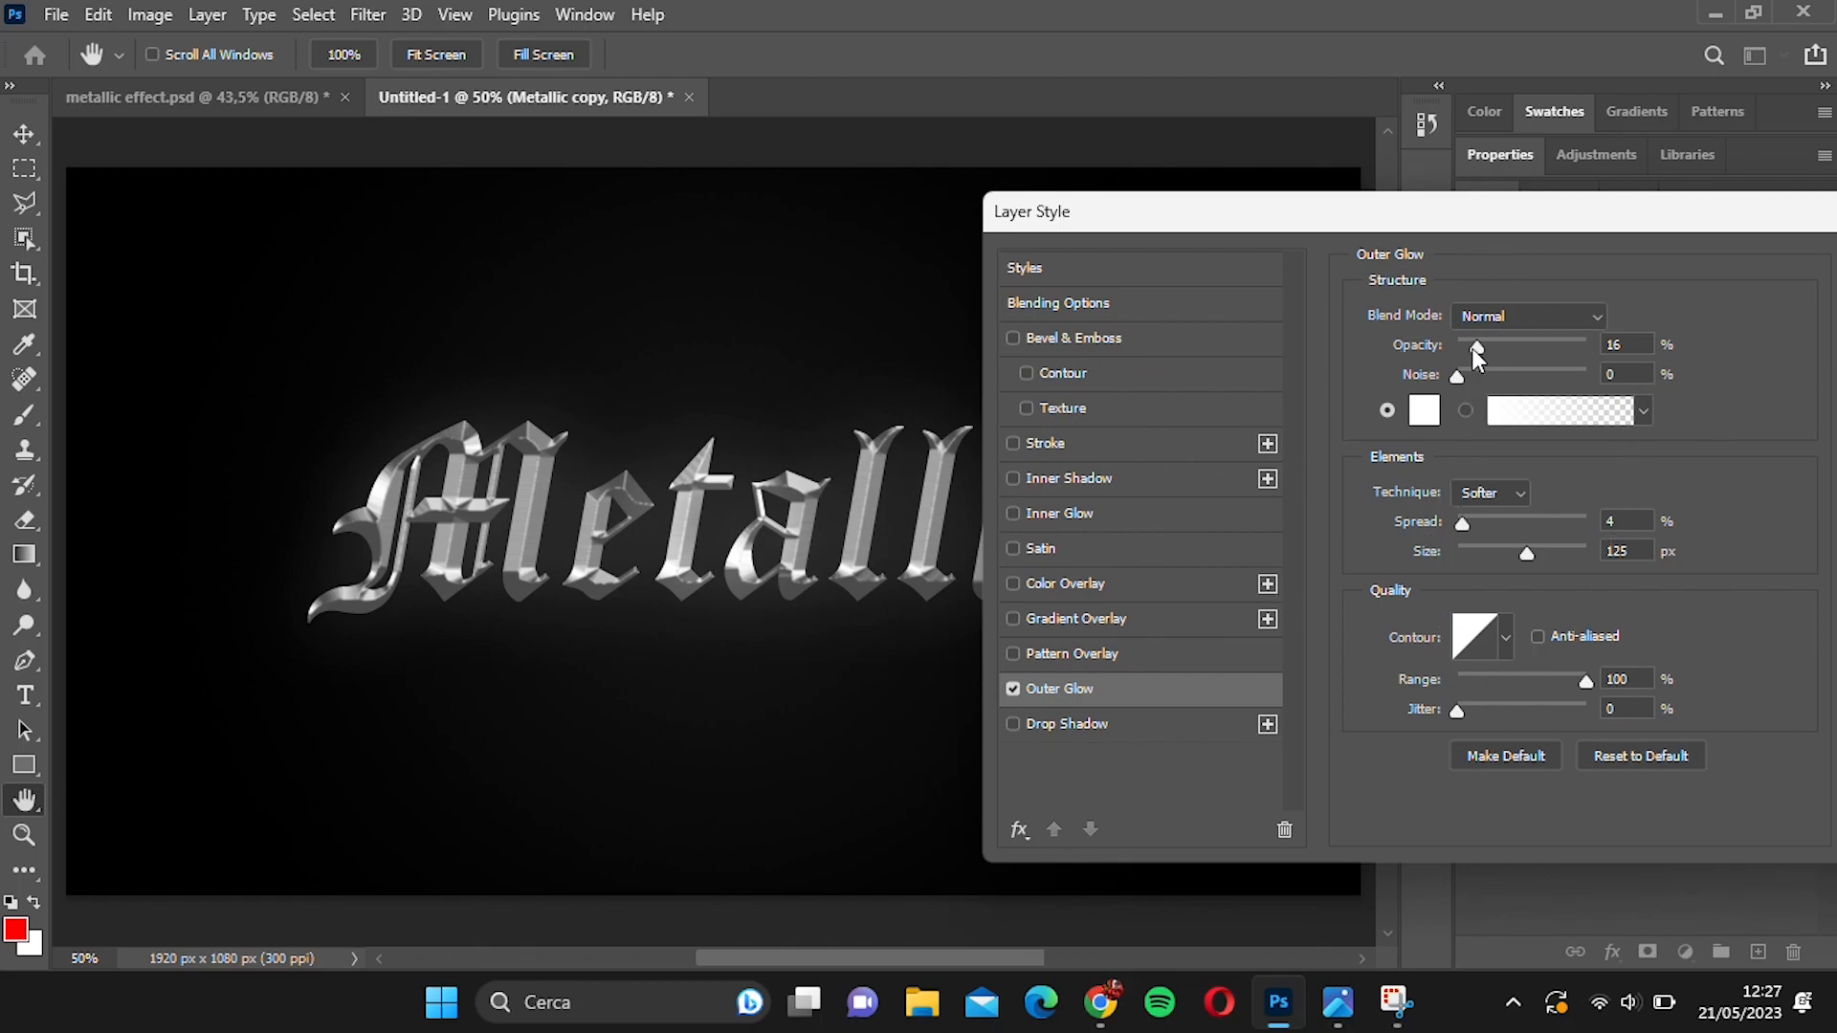
{"action": "key", "text": "Return"}
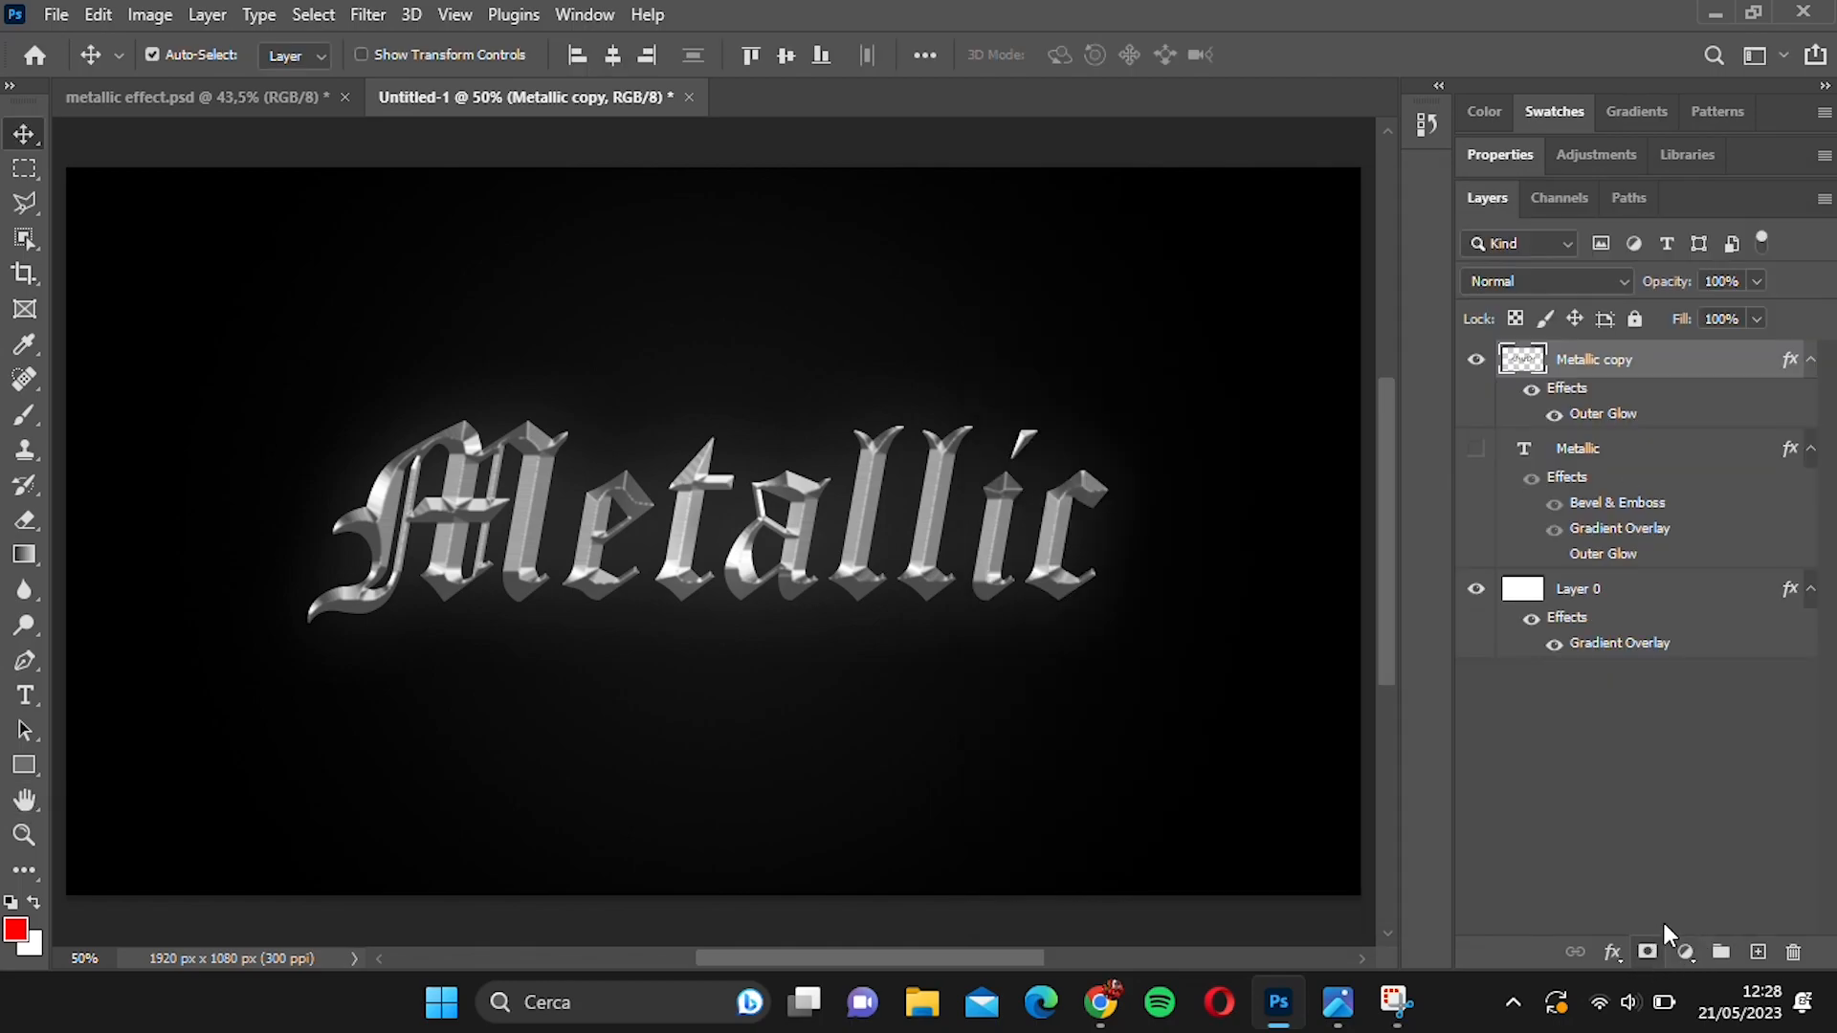
Add a gradient fill layer above the Metallic copy layer with a #6900ca purple colour stop at 30%.
{"action": "left_click", "coordinate": [1685, 952]}
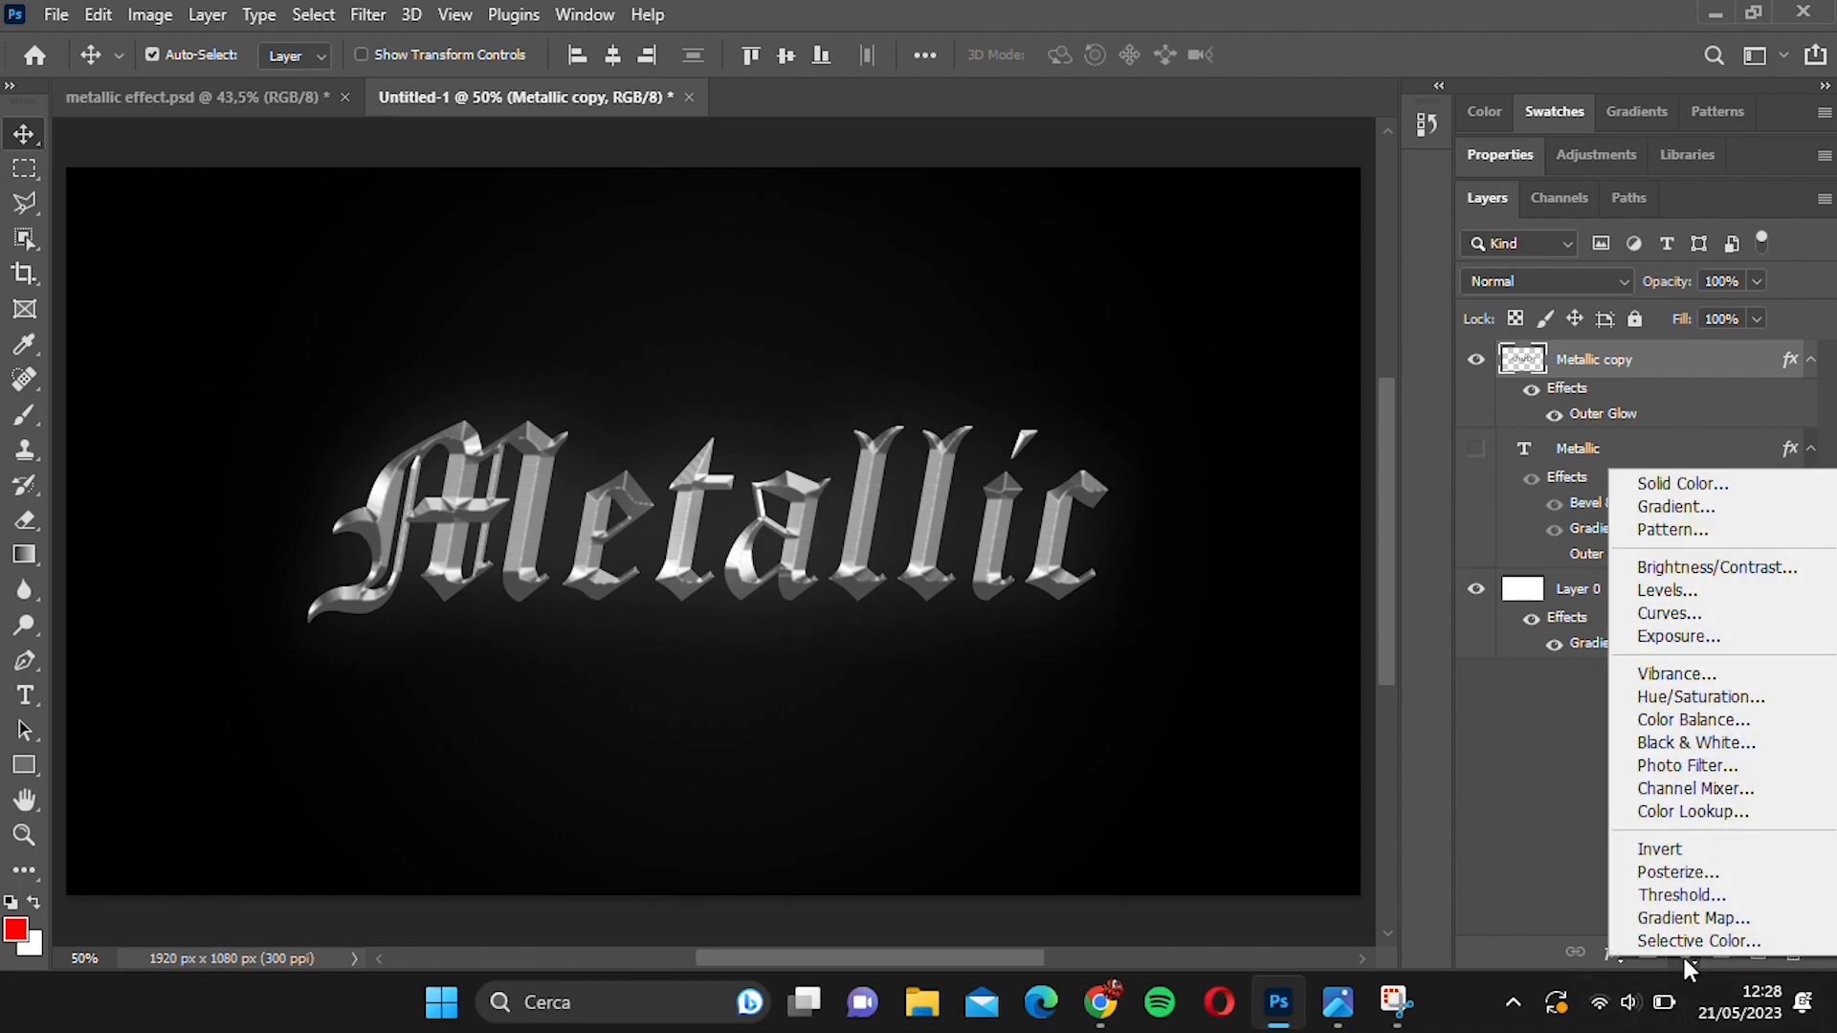
{"action": "left_click", "coordinate": [1681, 508]}
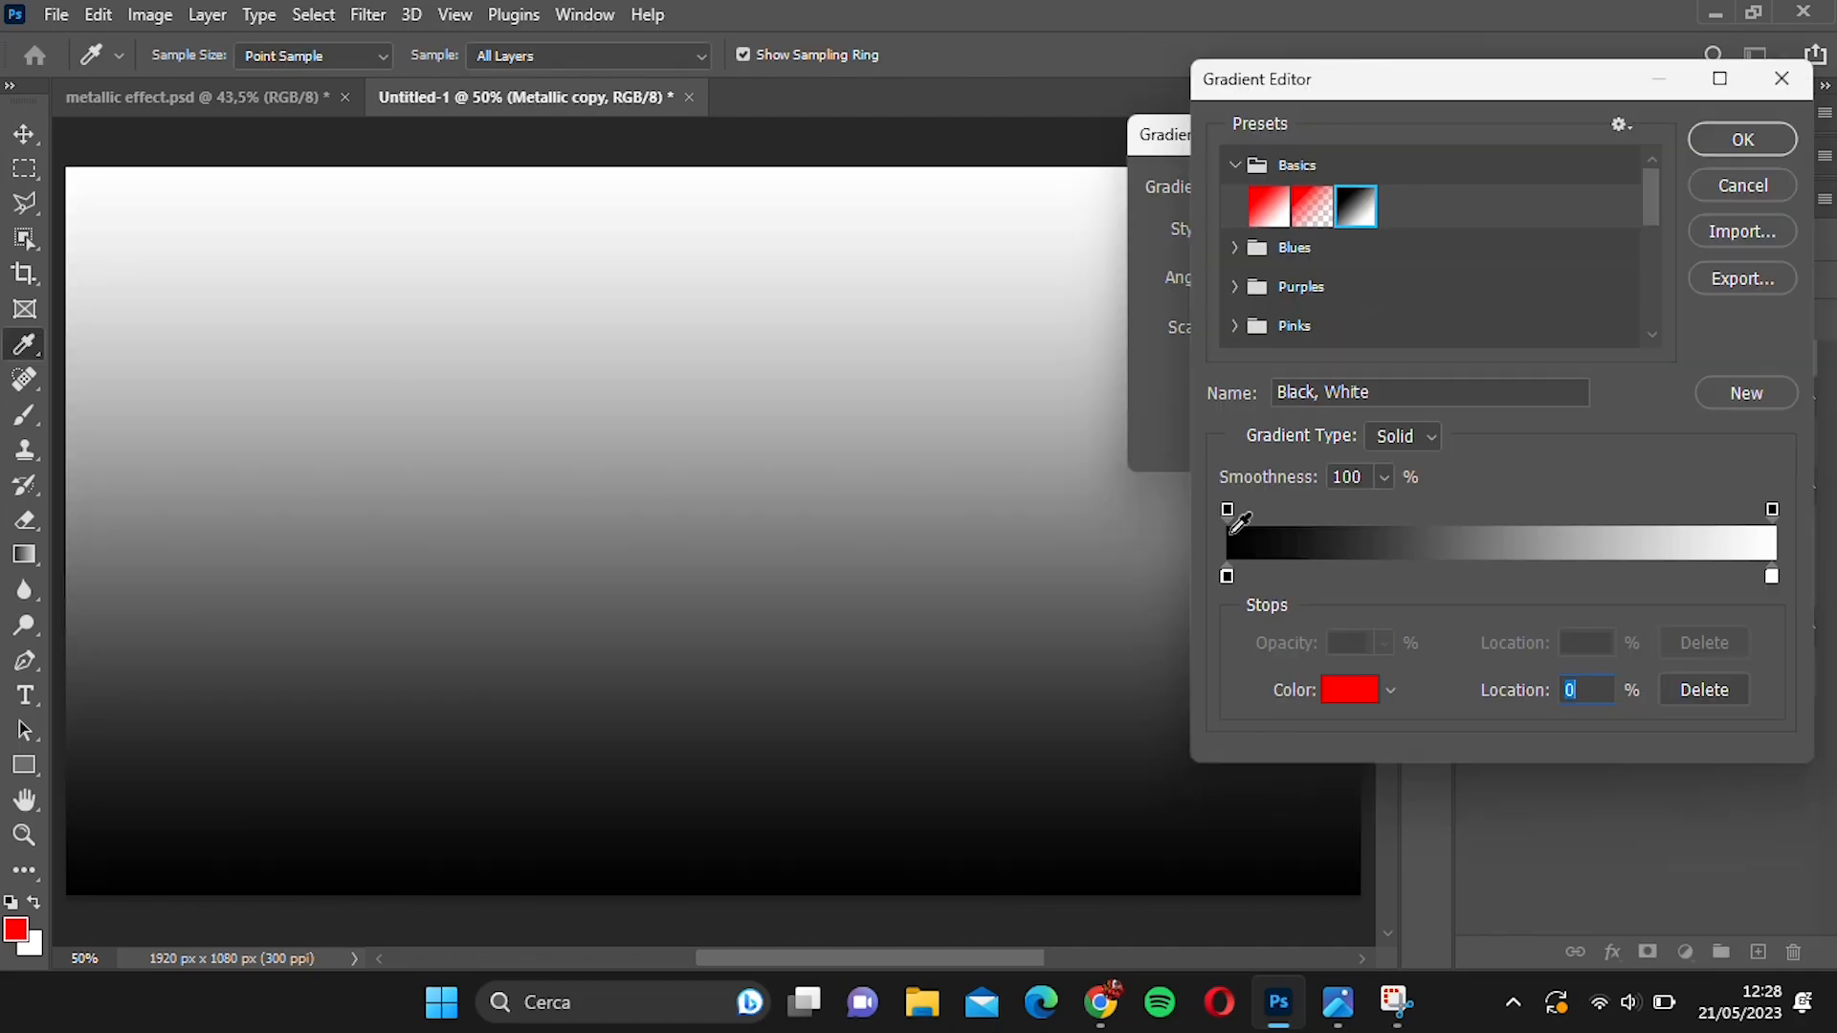
{"action": "left_click", "coordinate": [1357, 578]}
{"action": "left_click_drag", "start_coordinate": [1359, 577], "coordinate": [1393, 577]}
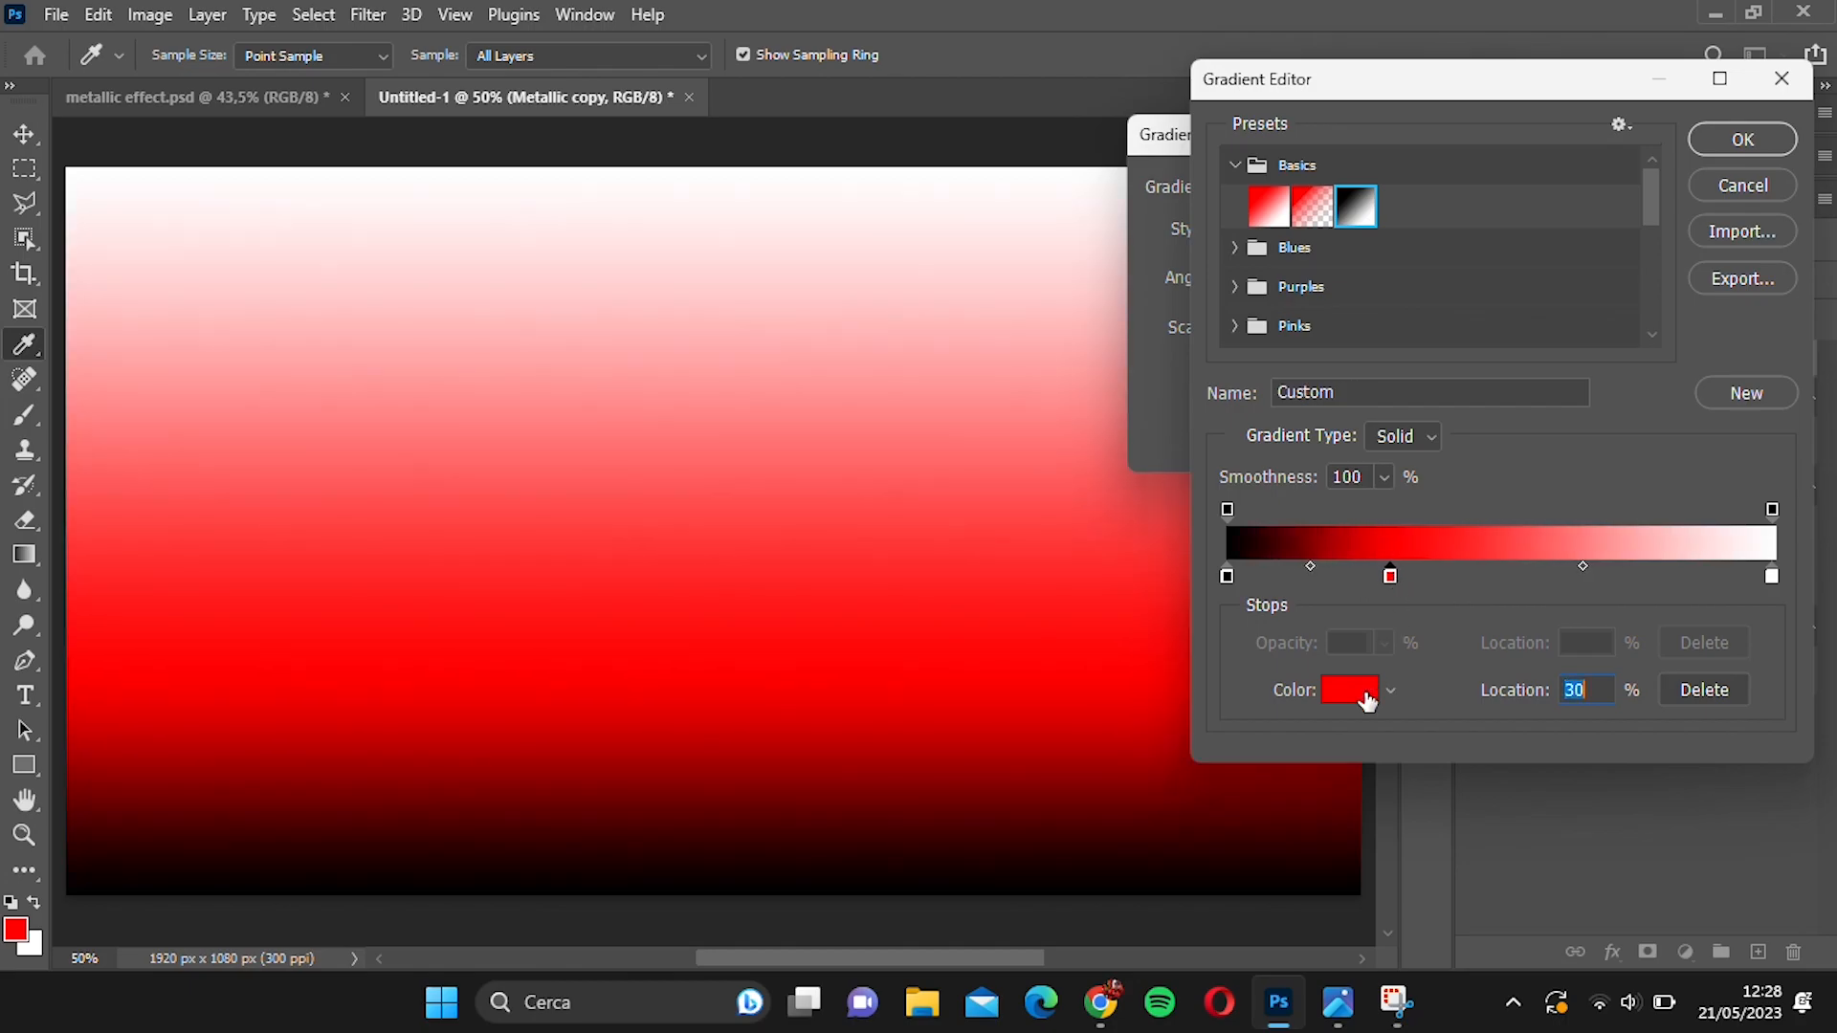
{"action": "left_click", "coordinate": [1351, 691]}
{"action": "left_click", "coordinate": [1426, 269]}
{"action": "left_click_drag", "start_coordinate": [1350, 208], "coordinate": [1428, 269]}
{"action": "left_click", "coordinate": [1636, 175]}
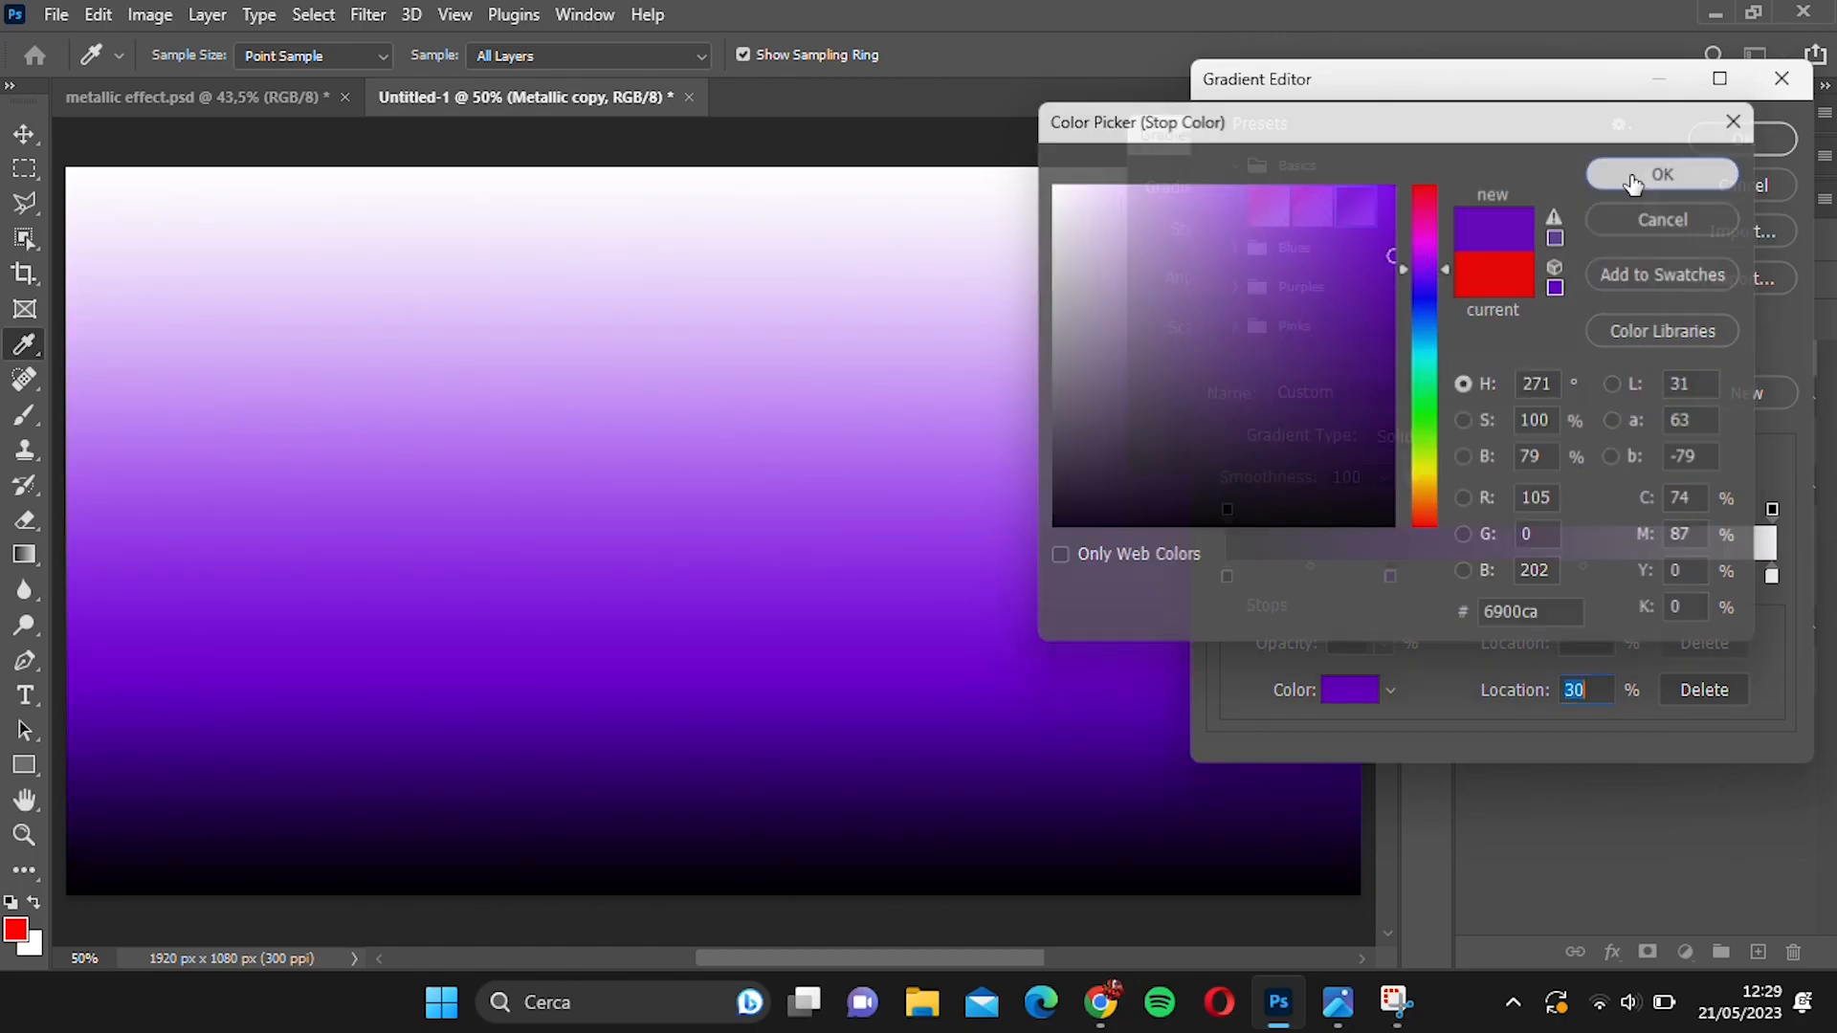
Recolour the fill gradient's end stop to a lighter purple of the same hue.
{"action": "left_click", "coordinate": [1770, 577]}
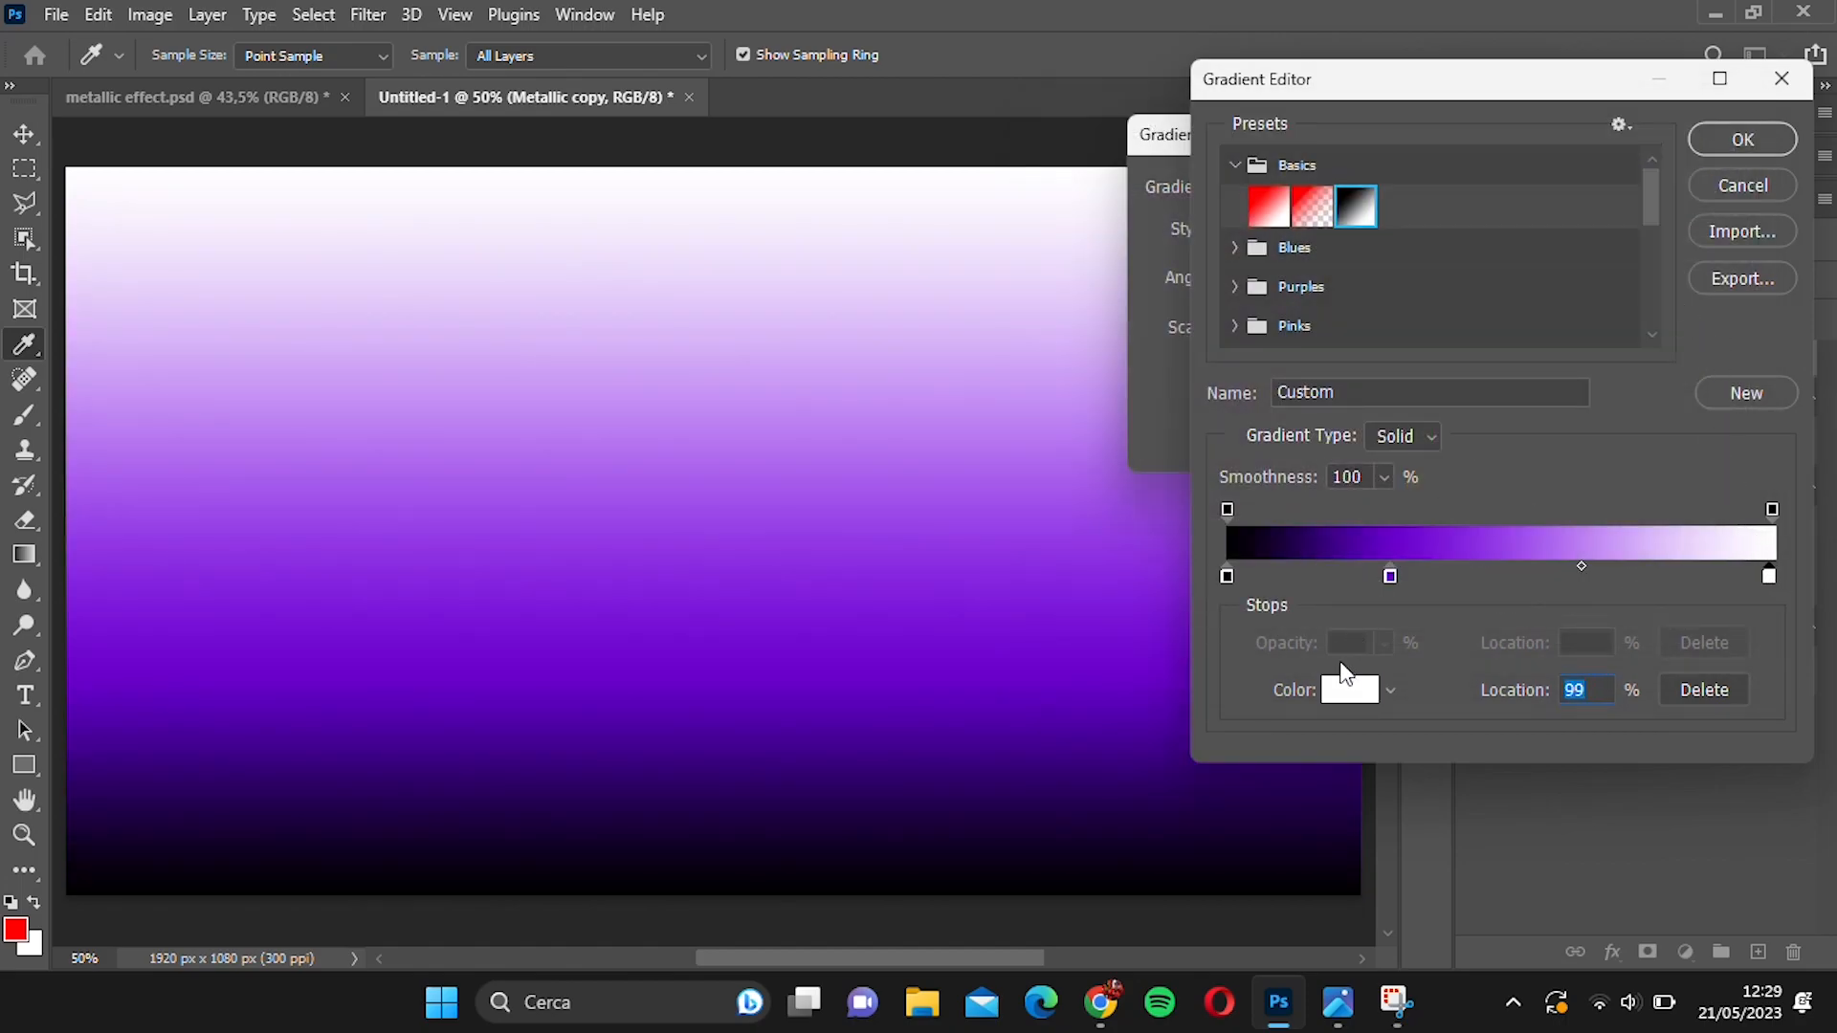
{"action": "left_click", "coordinate": [1350, 690]}
{"action": "left_click", "coordinate": [1447, 266]}
{"action": "left_click_drag", "start_coordinate": [1255, 207], "coordinate": [1305, 213]}
{"action": "left_click", "coordinate": [1665, 172]}
{"action": "left_click", "coordinate": [1350, 690]}
{"action": "left_click", "coordinate": [1426, 269]}
{"action": "left_click", "coordinate": [1622, 178]}
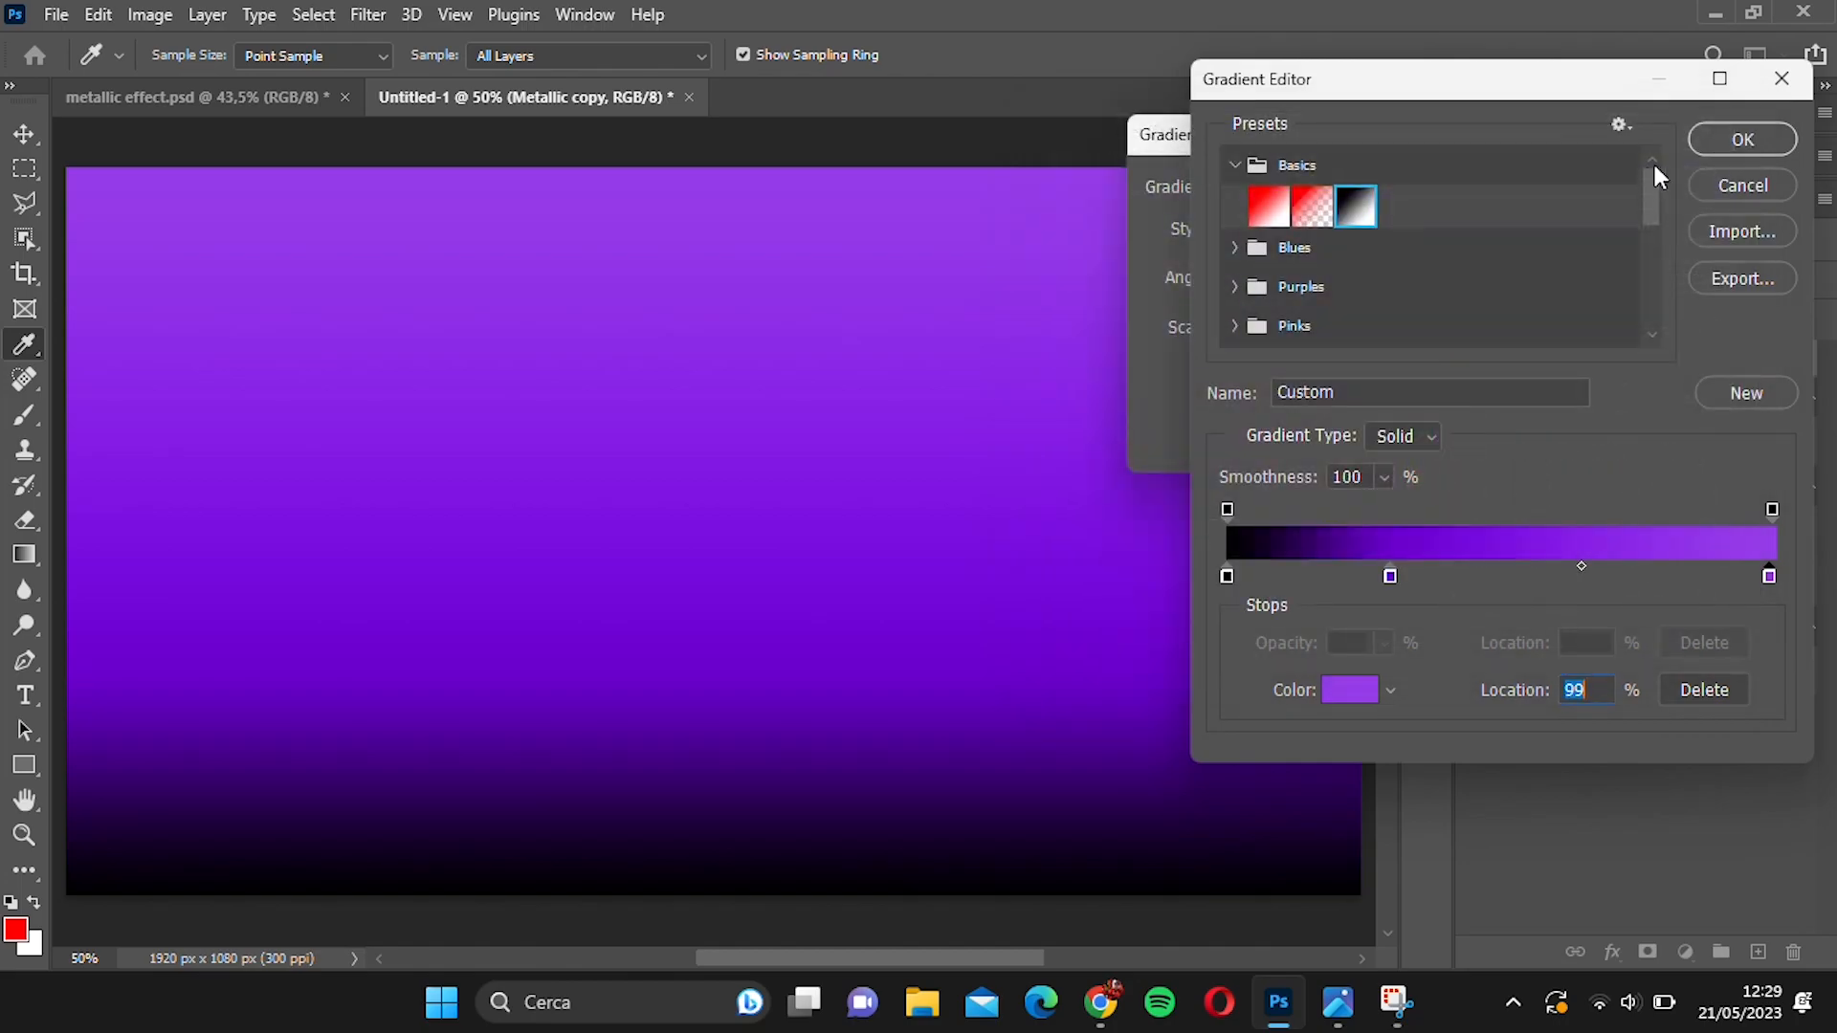
Move the light purple stop inward, add a white stop at 100%, and apply the gradient fill.
{"action": "left_click_drag", "start_coordinate": [1769, 576], "coordinate": [1617, 574]}
{"action": "left_click_drag", "start_coordinate": [1742, 576], "coordinate": [1778, 581]}
{"action": "double_click", "coordinate": [1771, 576]}
{"action": "left_click_drag", "start_coordinate": [1234, 249], "coordinate": [993, 140]}
{"action": "left_click", "coordinate": [1666, 175]}
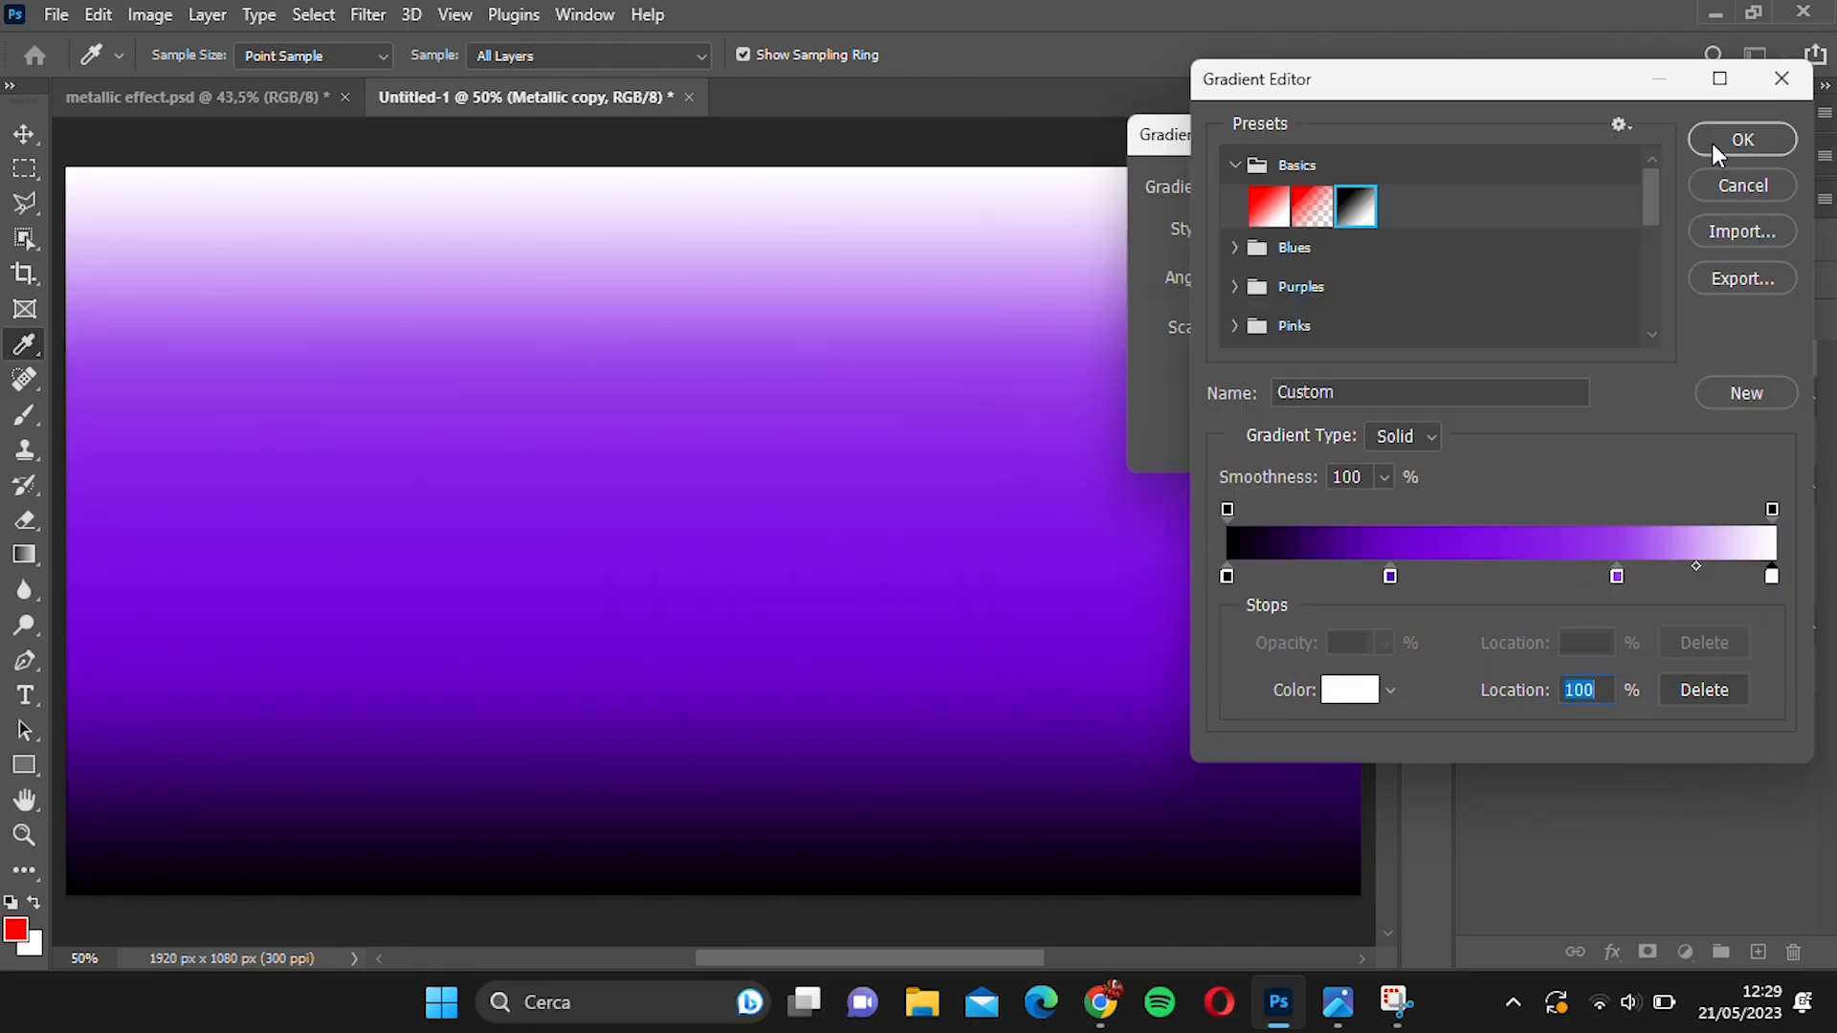
{"action": "left_click", "coordinate": [1718, 140]}
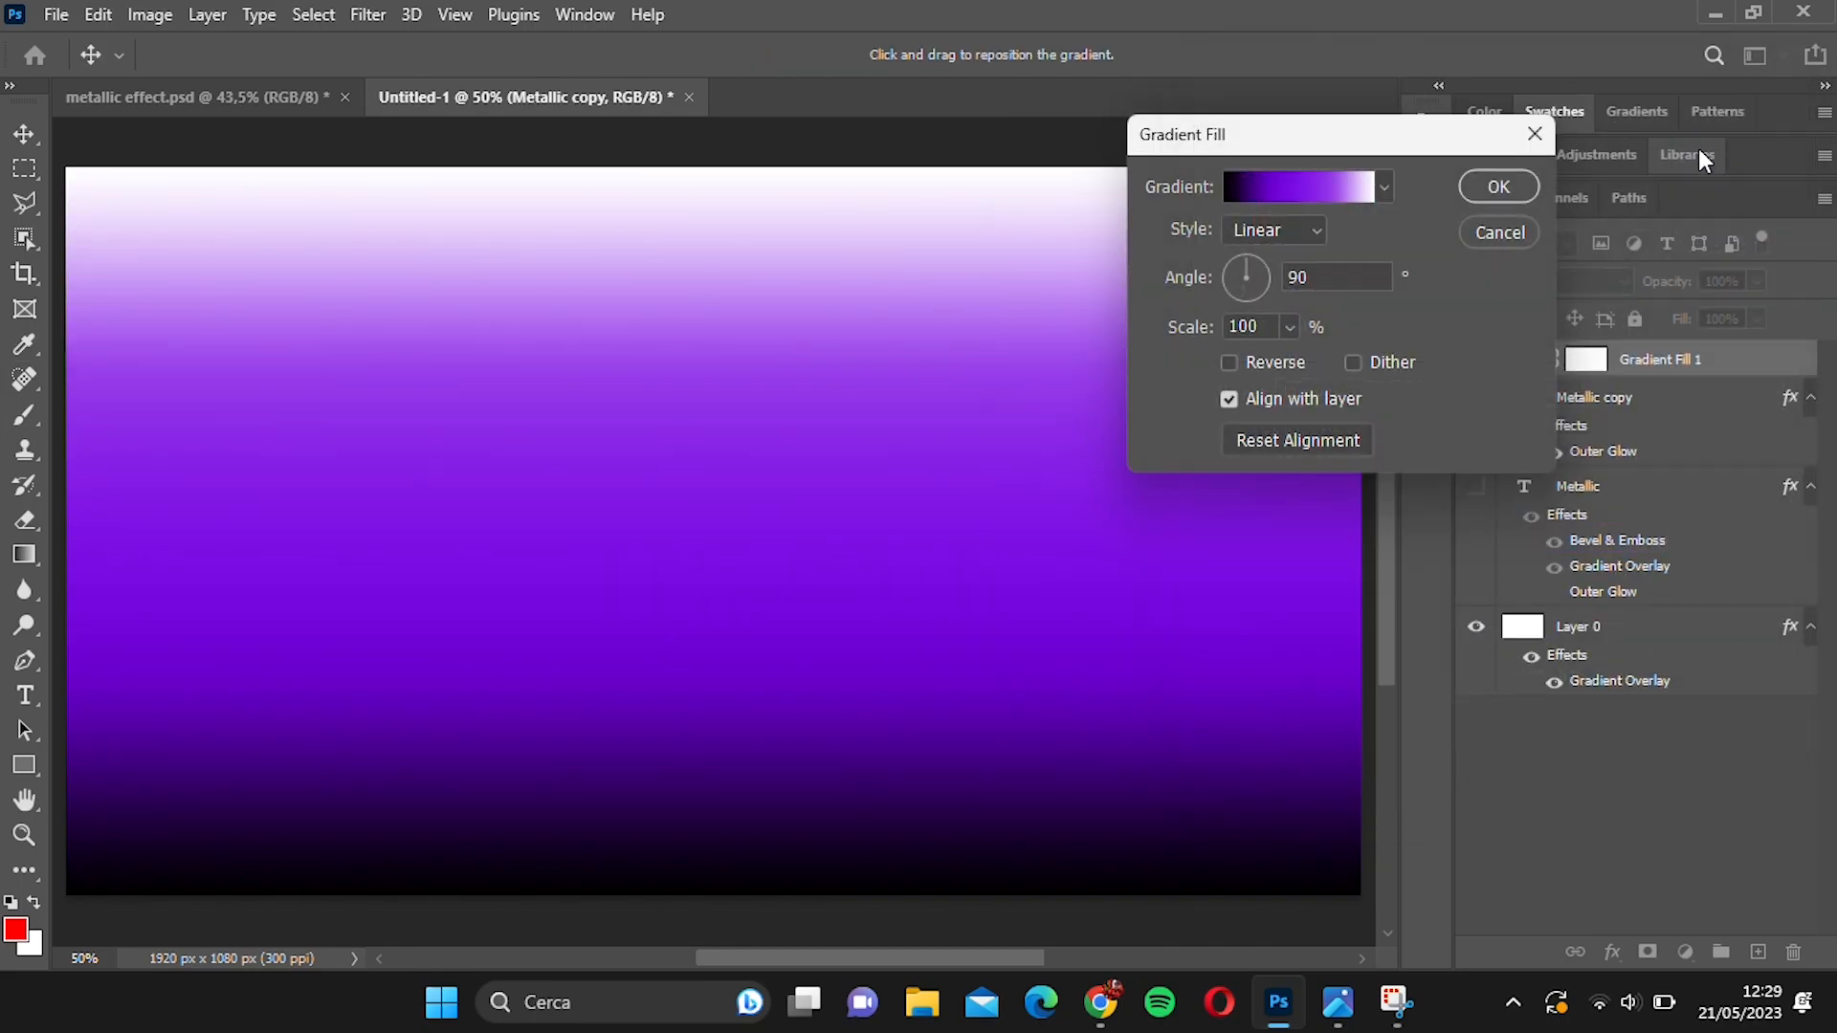
{"action": "left_click", "coordinate": [1499, 185]}
Clip the gradient fill layer to the Metallic copy layer and set it to Screen blending at 70% opacity.
{"action": "left_click_drag", "start_coordinate": [1655, 362], "coordinate": [1661, 373]}
{"action": "left_click", "coordinate": [1662, 377], "text": "alt"}
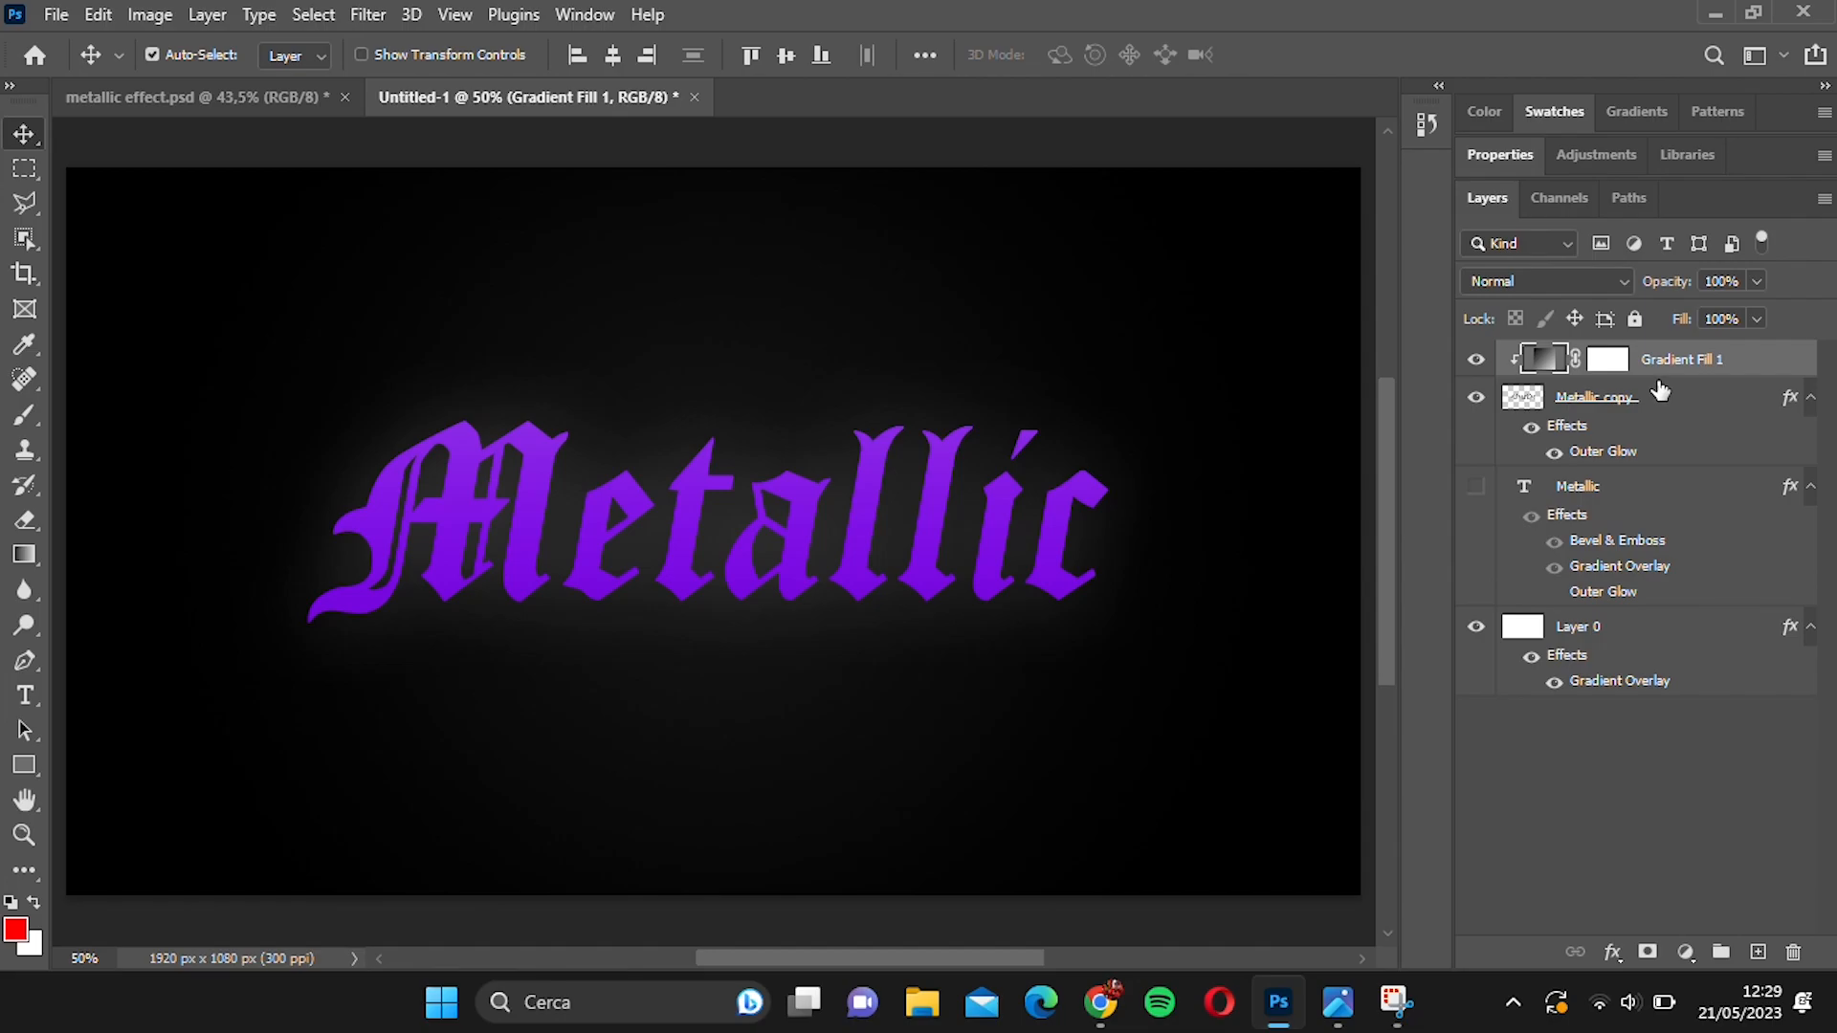
{"action": "left_click", "coordinate": [1581, 275]}
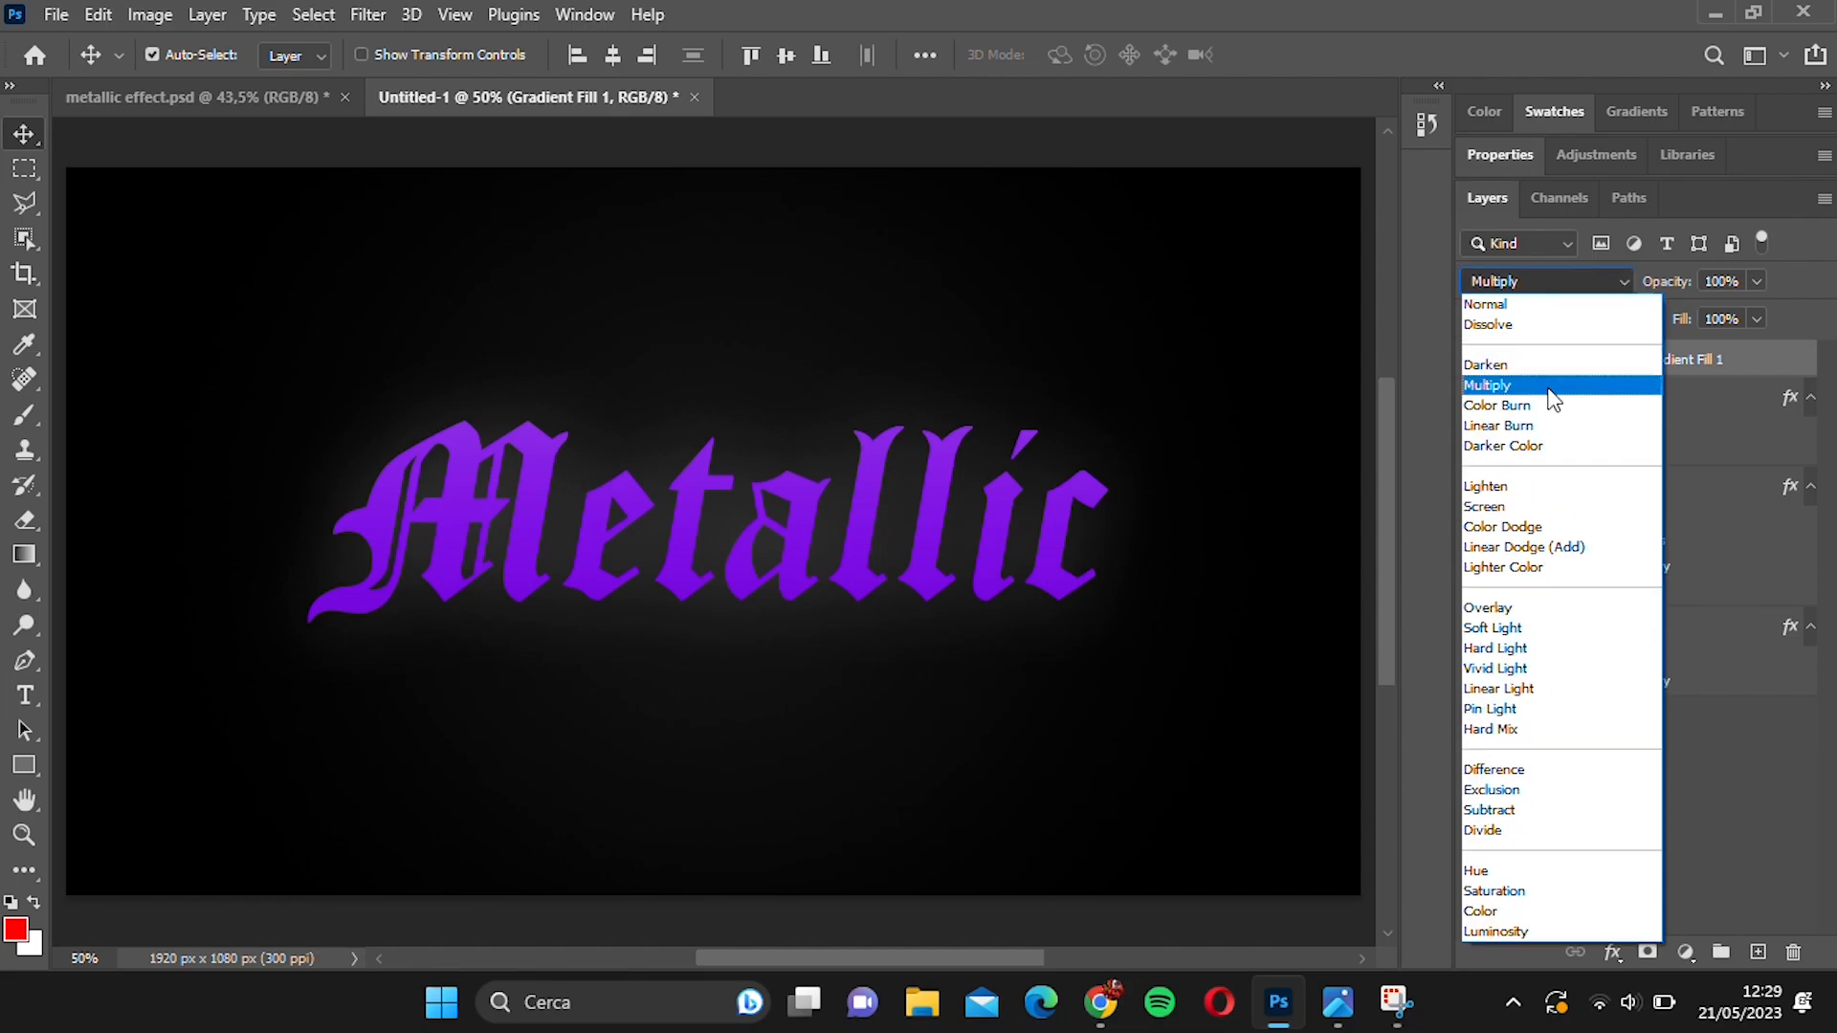
{"action": "left_click", "coordinate": [1536, 506]}
{"action": "left_click", "coordinate": [1727, 279]}
{"action": "type", "text": "70"}
Change the Outer Glow colour of the Metallic copy layer to purple #9f49ef.
{"action": "left_click", "coordinate": [1698, 404]}
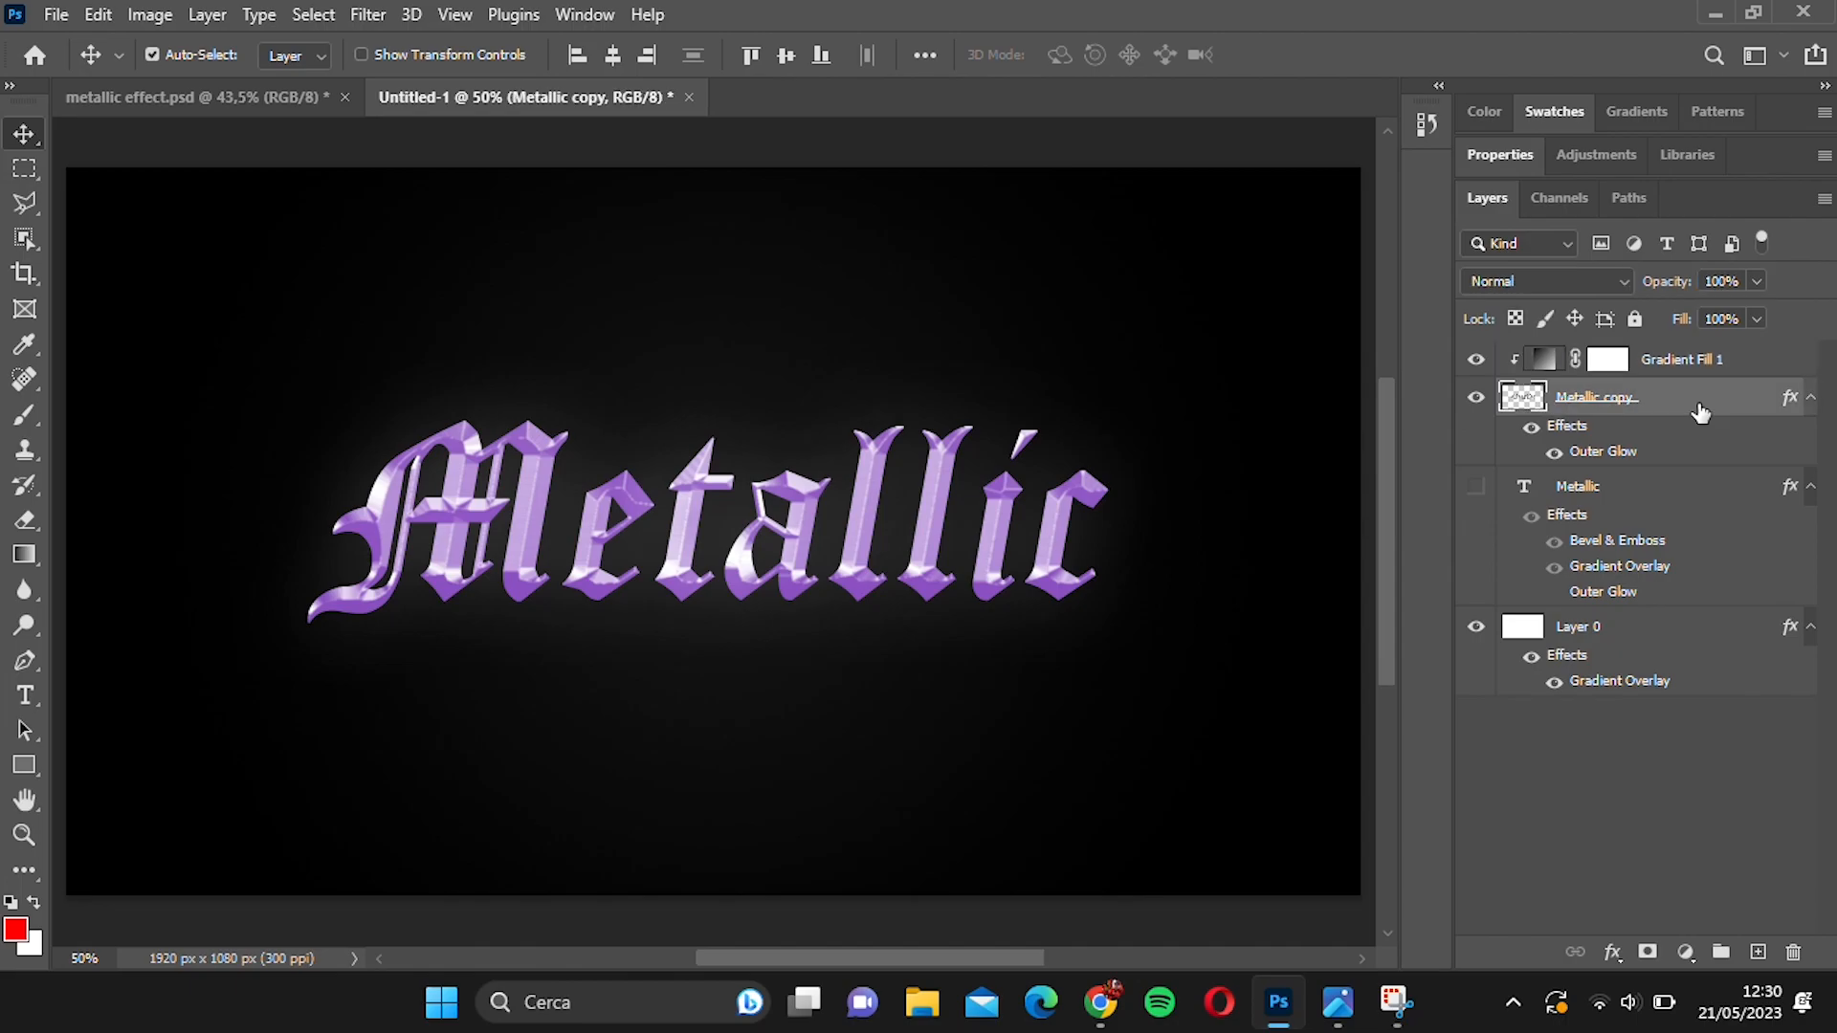
{"action": "double_click", "coordinate": [1700, 411]}
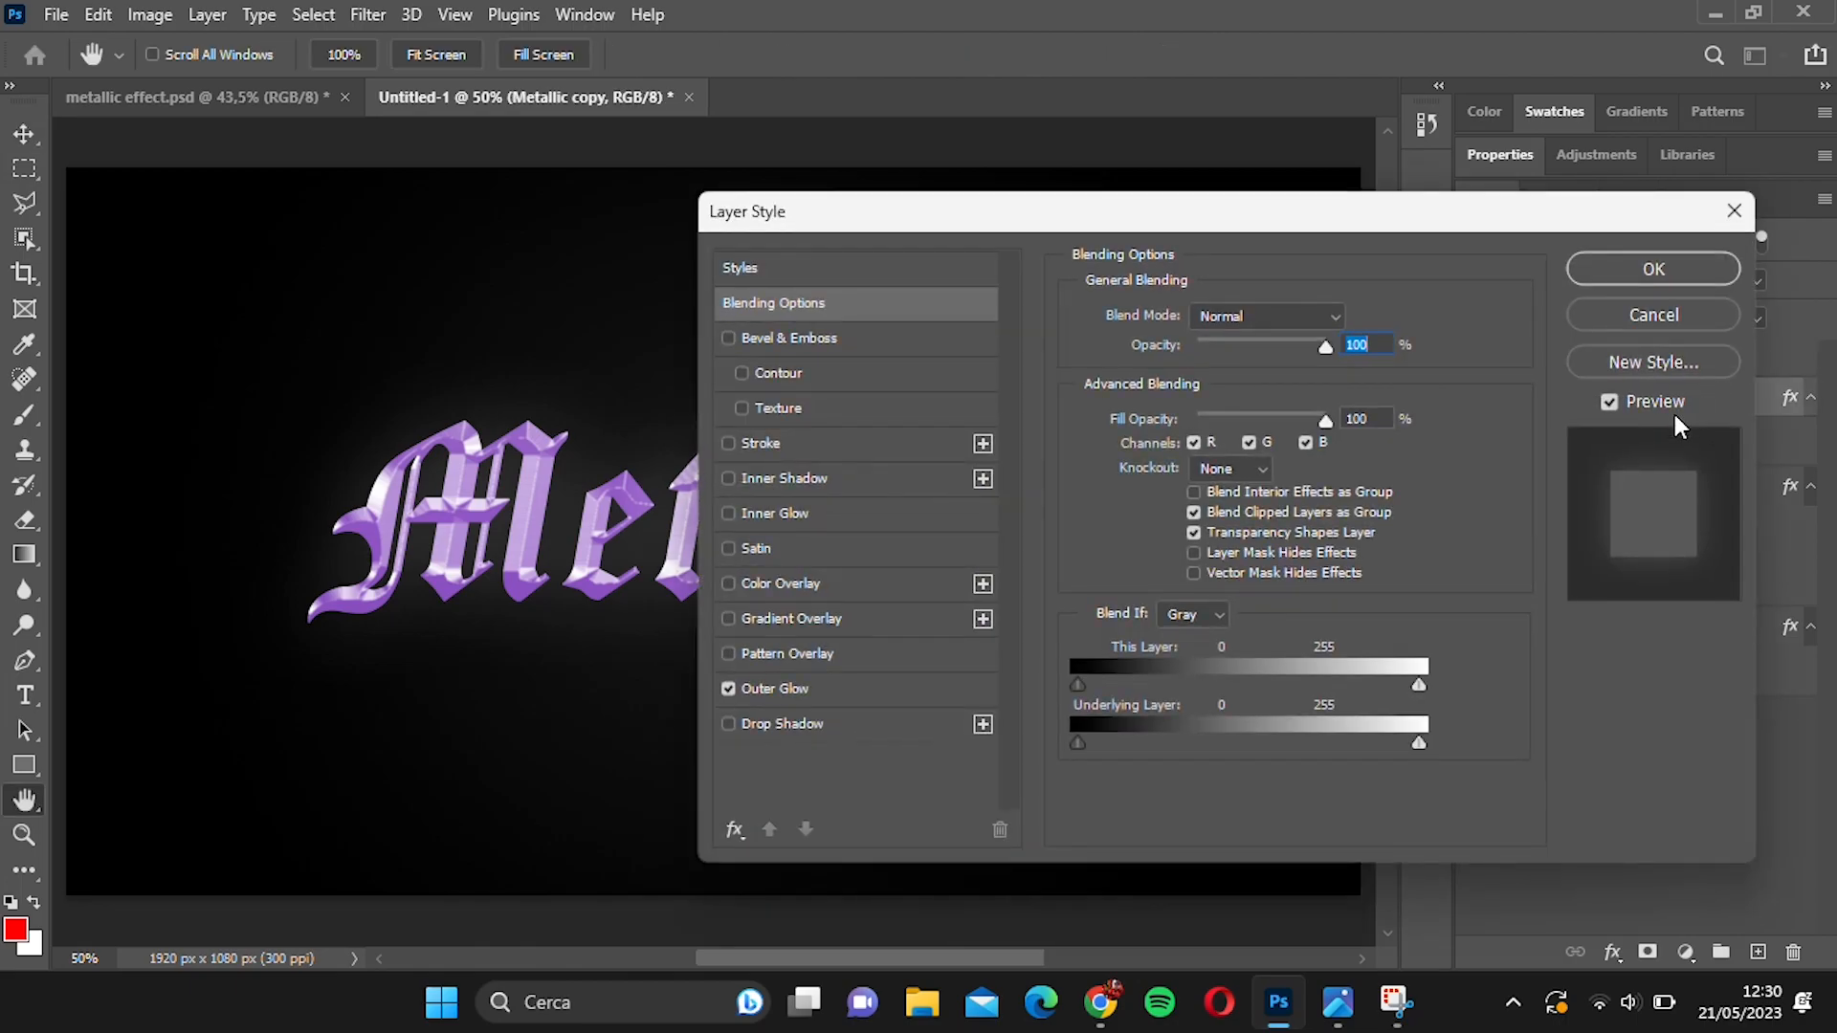
{"action": "left_click", "coordinate": [899, 691]}
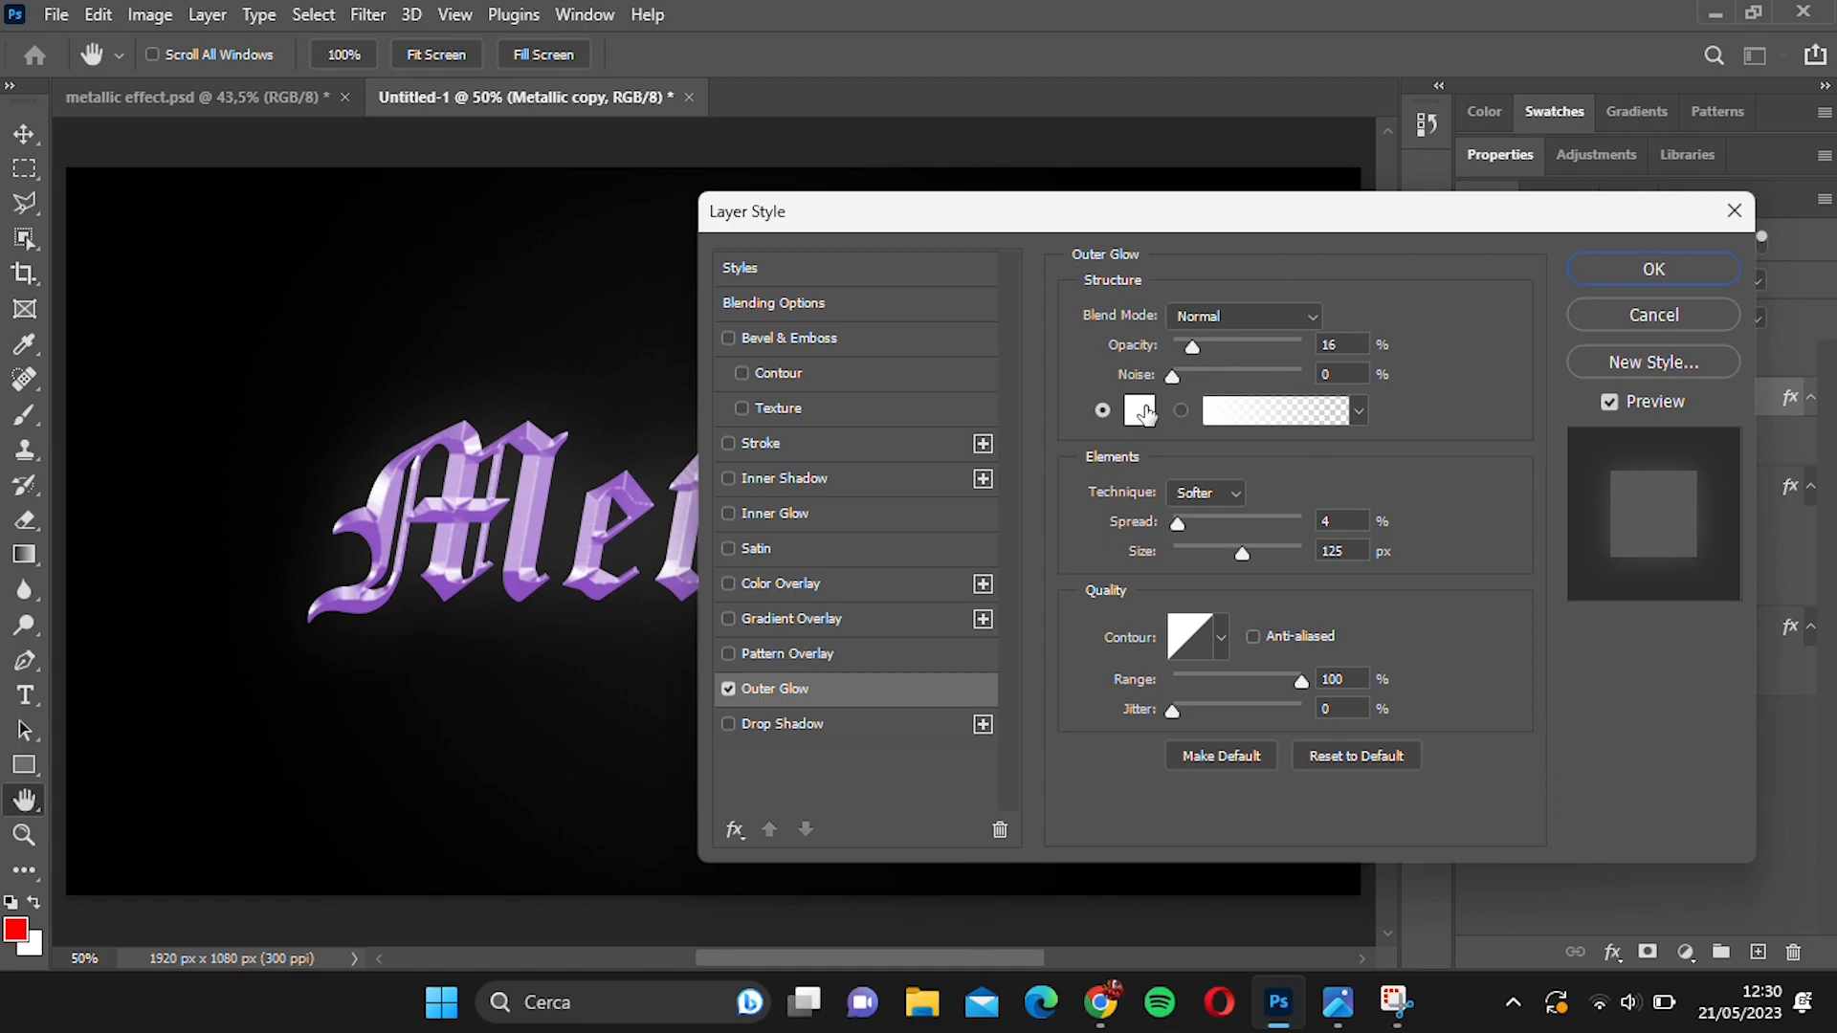
{"action": "left_click", "coordinate": [1139, 414]}
{"action": "left_click", "coordinate": [532, 433]}
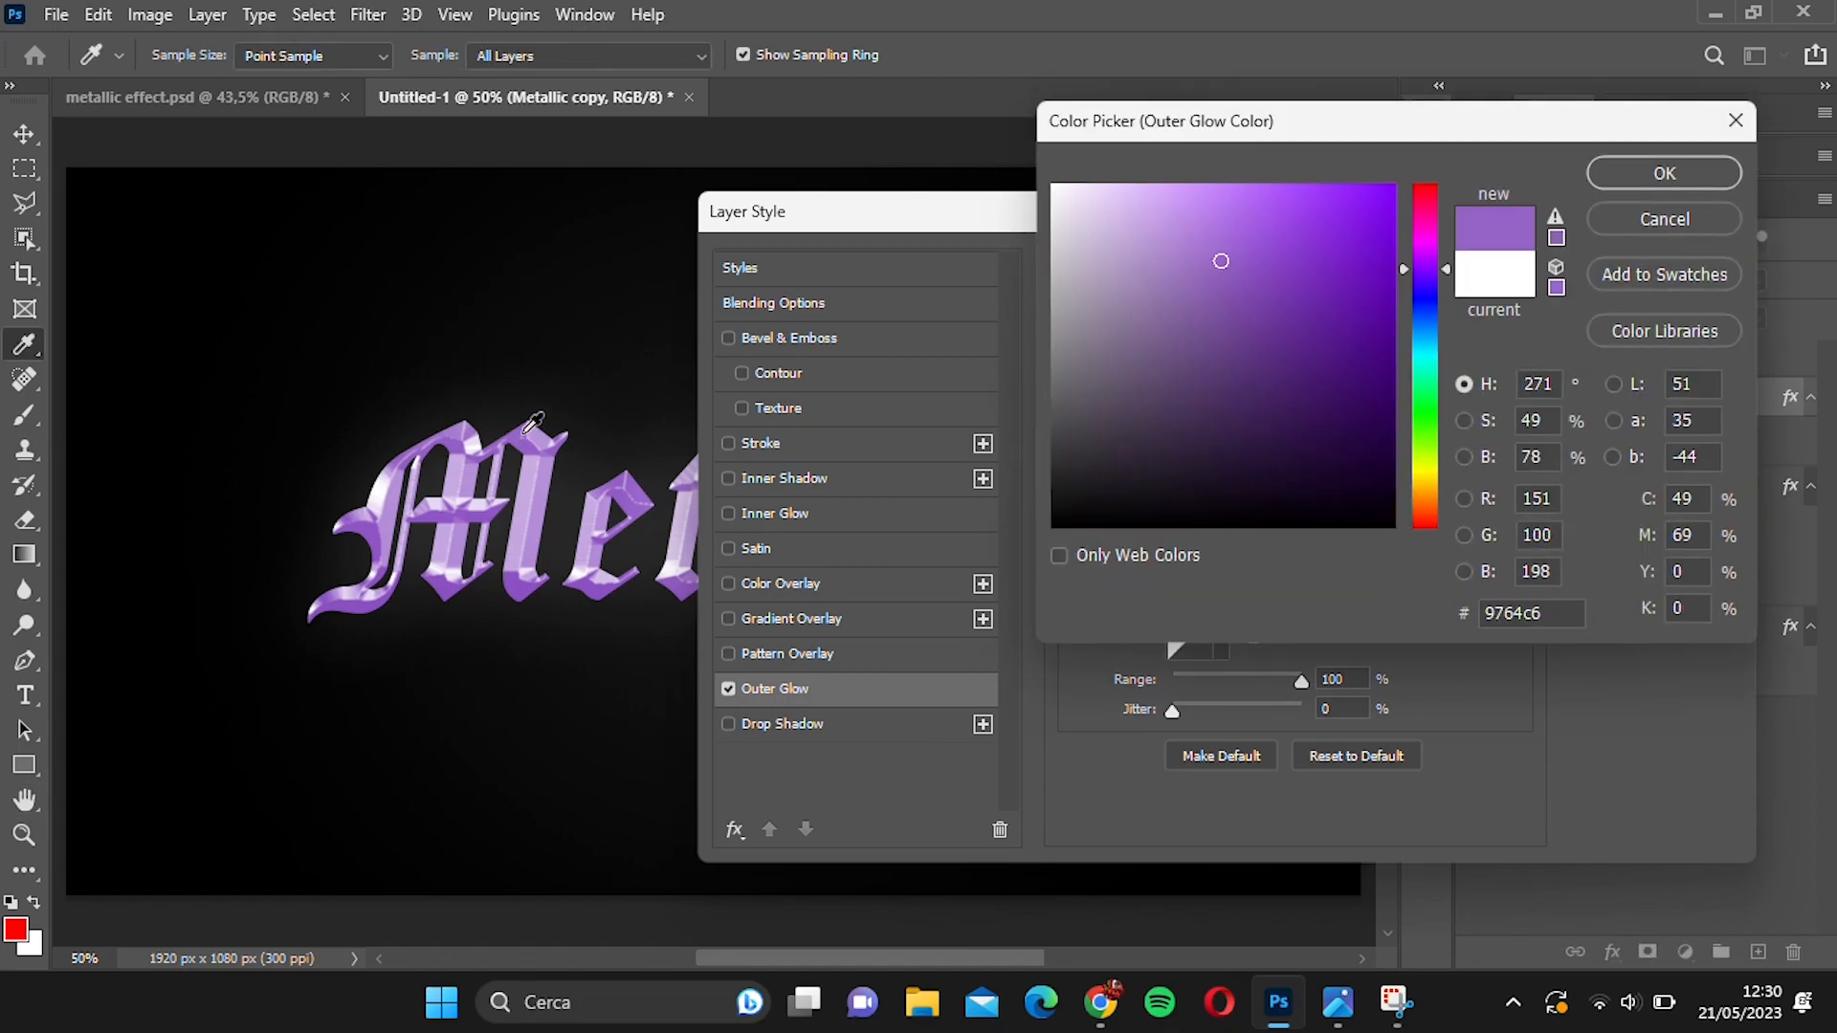
{"action": "left_click", "coordinate": [1284, 252]}
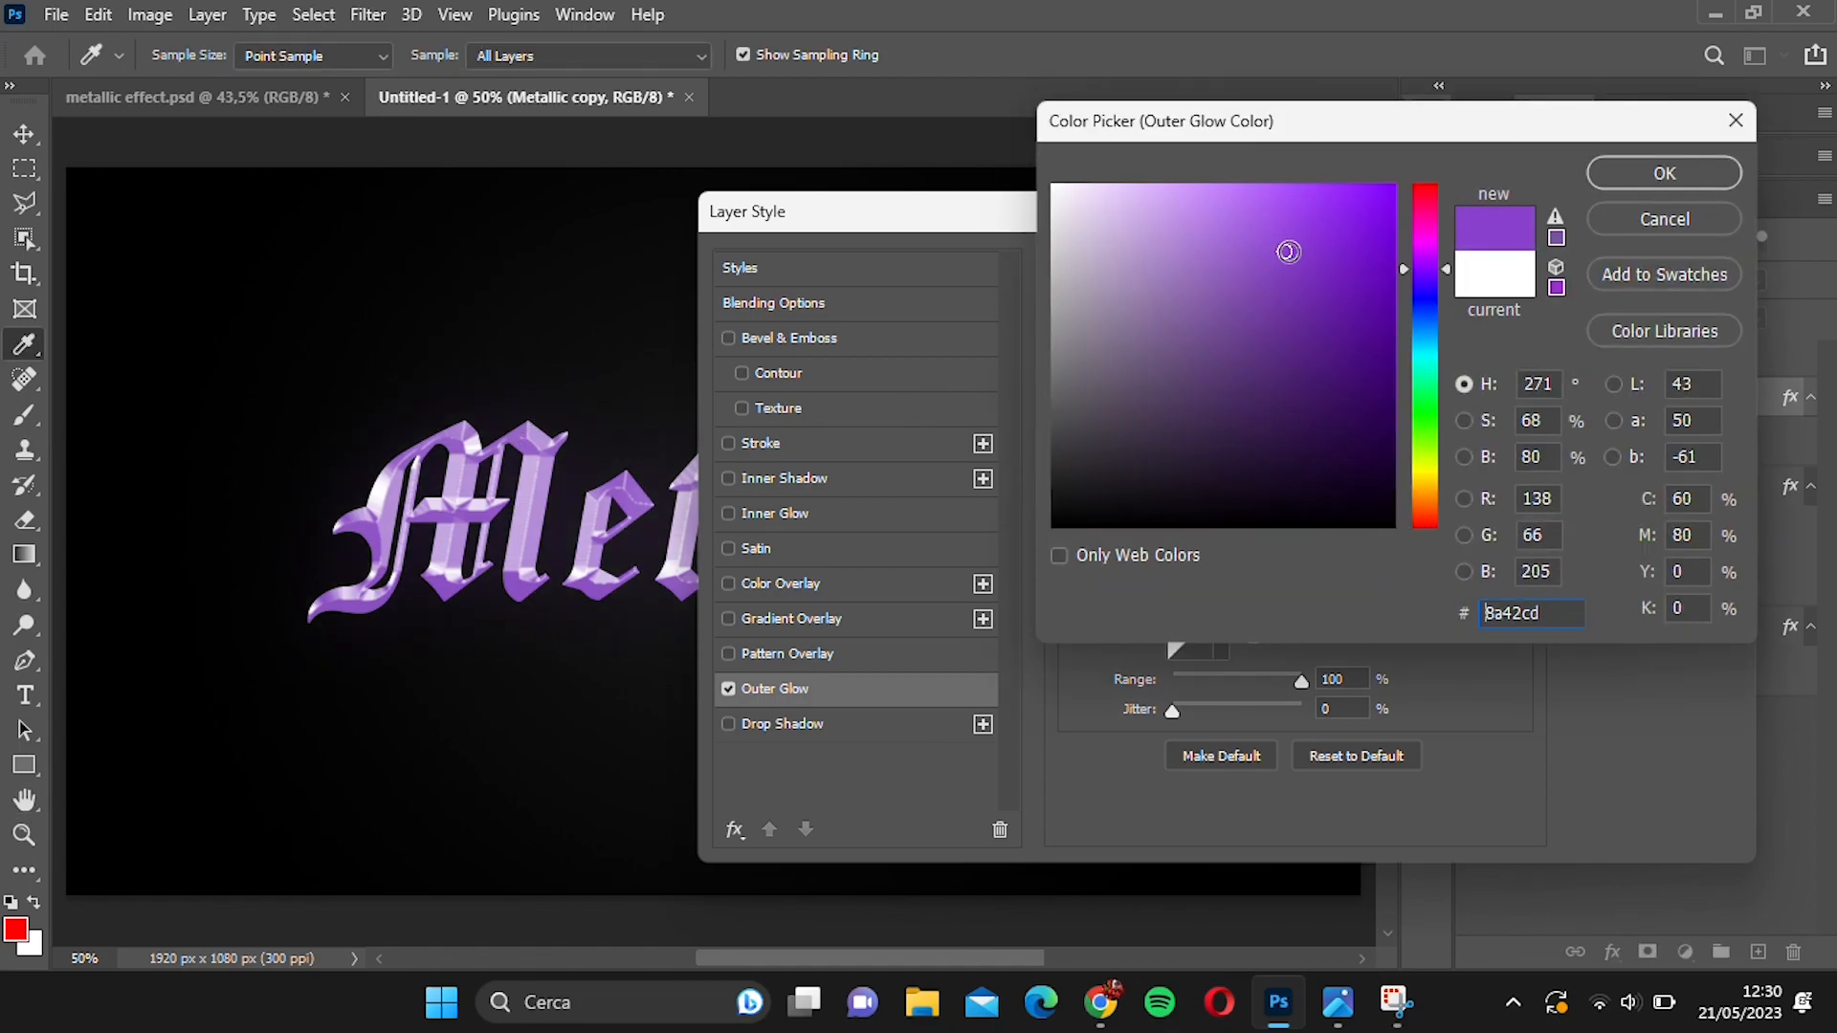
{"action": "left_click", "coordinate": [1290, 270]}
{"action": "left_click", "coordinate": [1290, 205]}
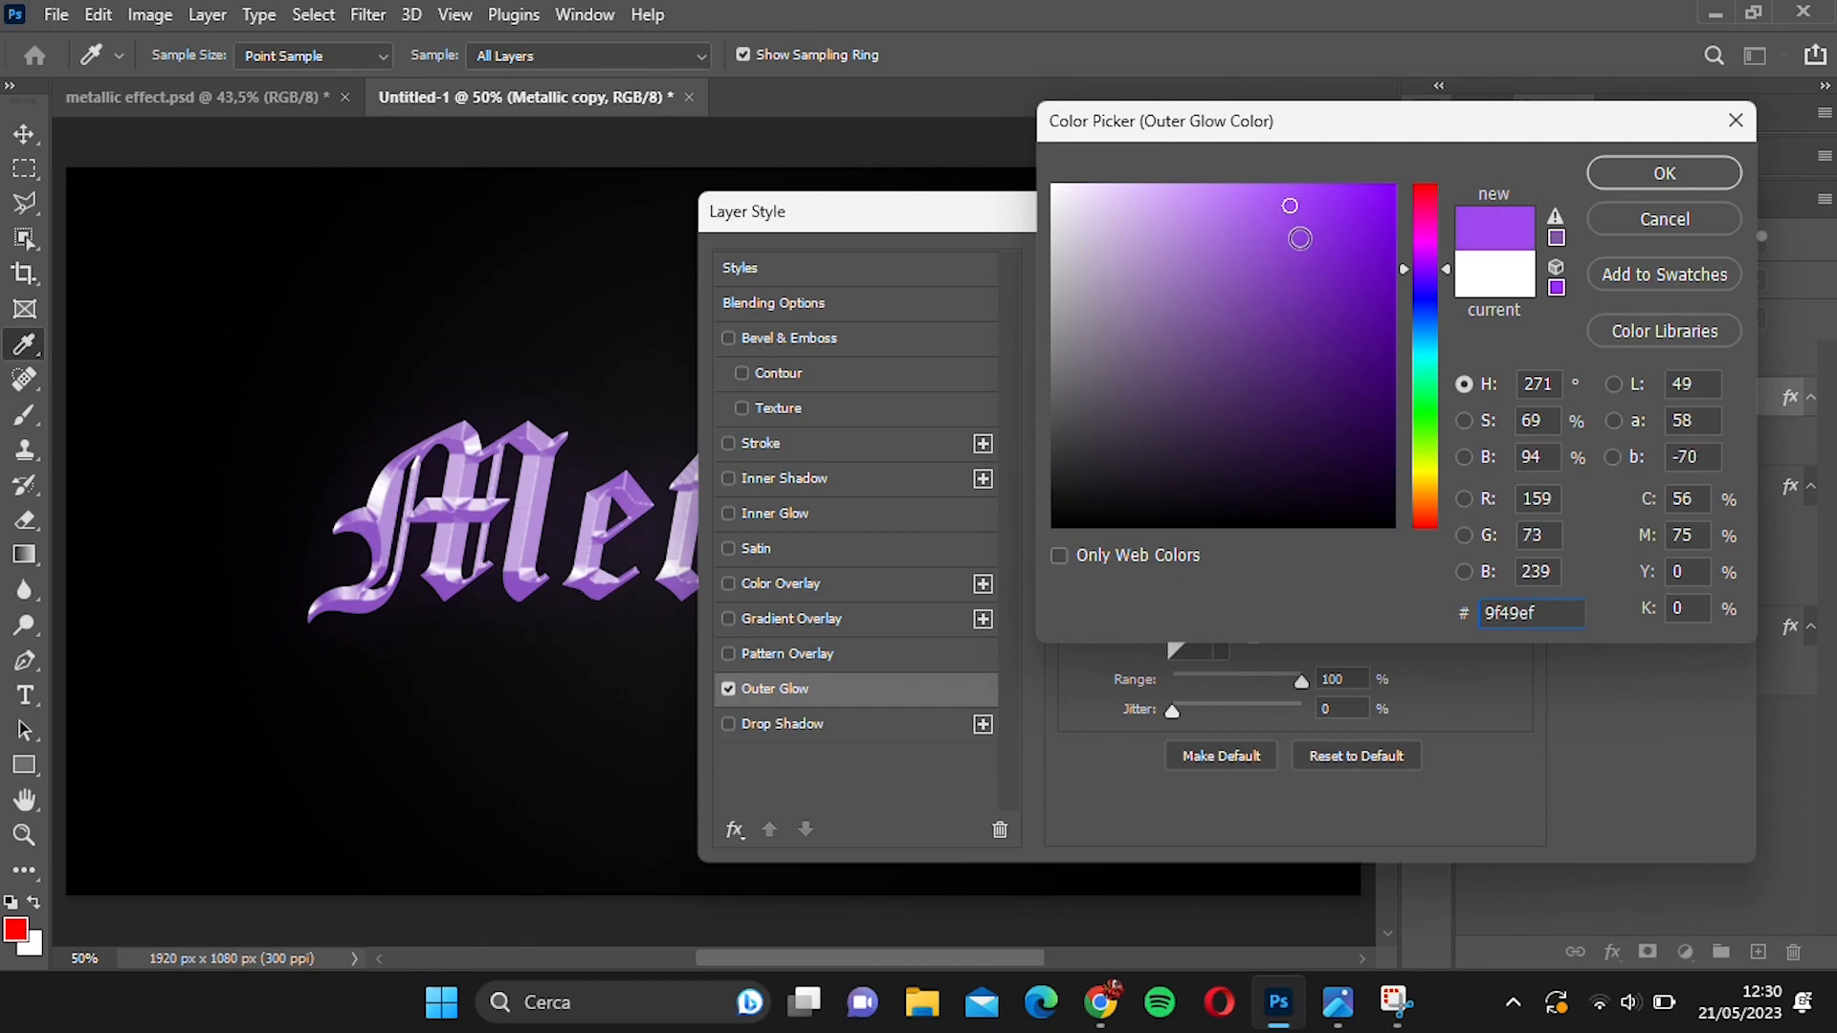
{"action": "left_click", "coordinate": [1663, 174]}
Enlarge the Metallic copy's Outer Glow, set its opacity to 27%, and apply the layer style.
{"action": "left_click_drag", "start_coordinate": [1165, 220], "coordinate": [1456, 214]}
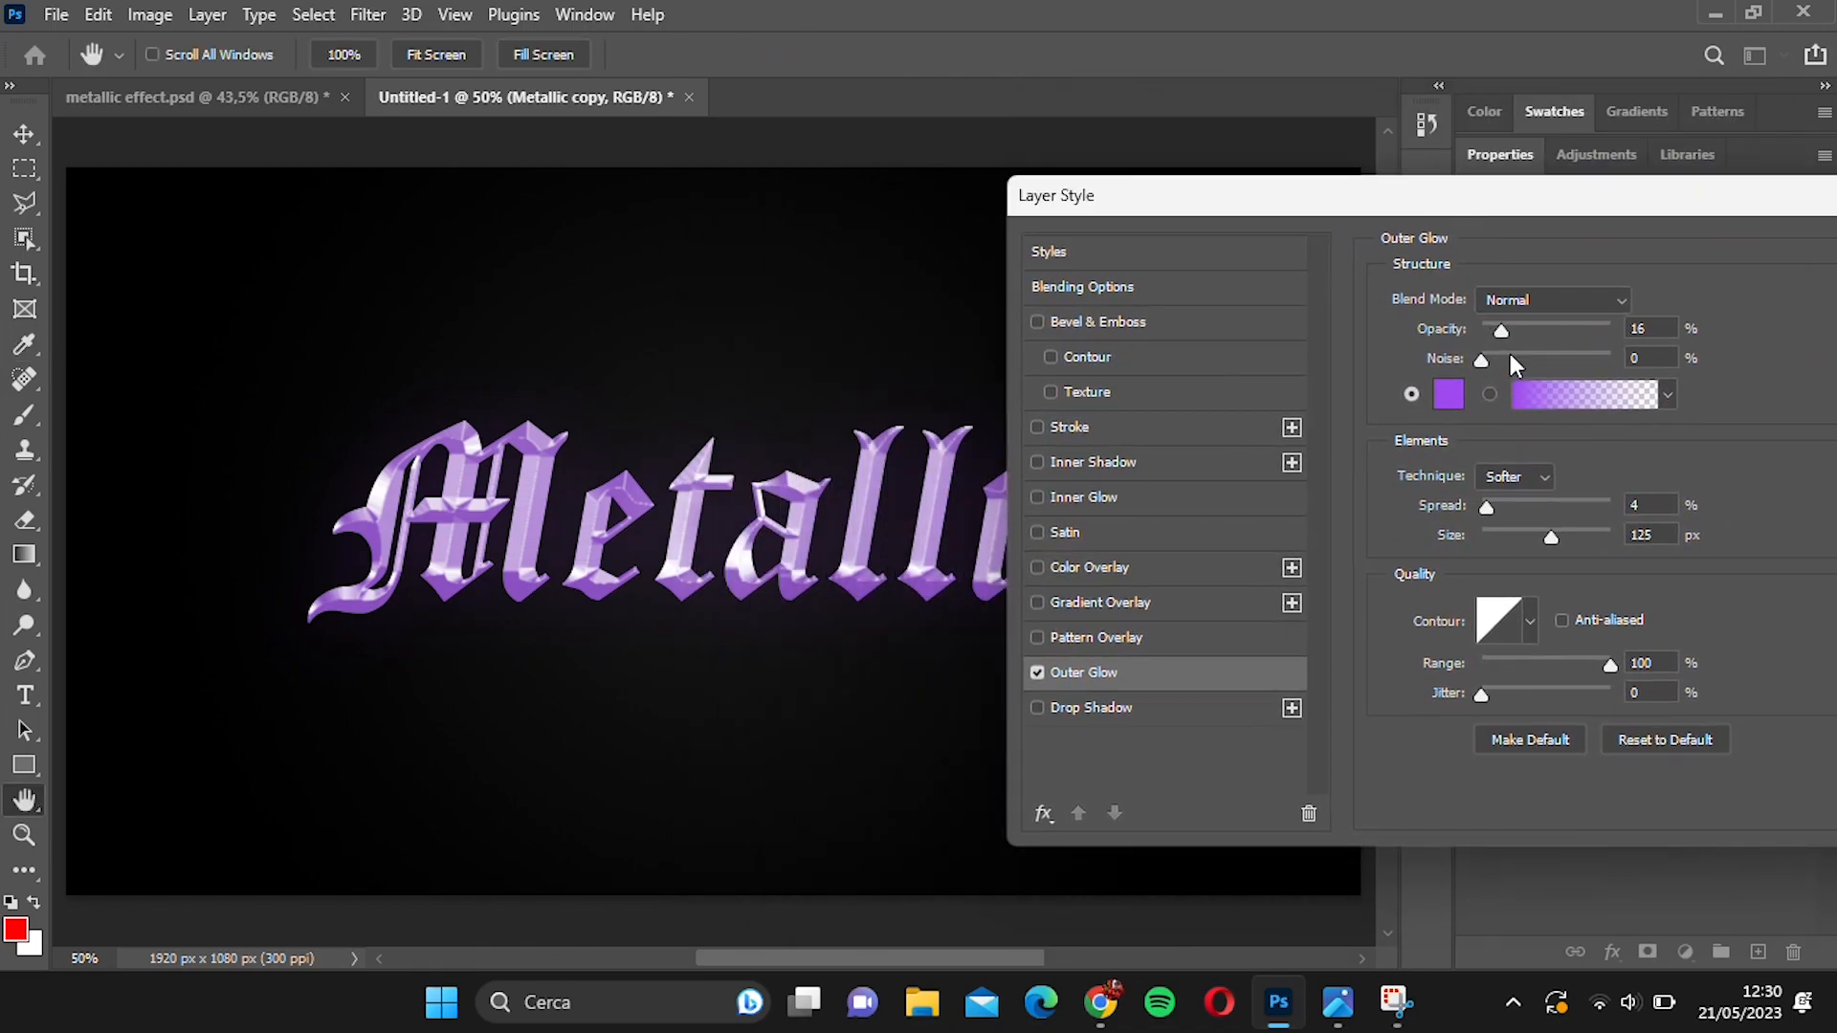
{"action": "left_click_drag", "start_coordinate": [1559, 532], "coordinate": [1581, 542]}
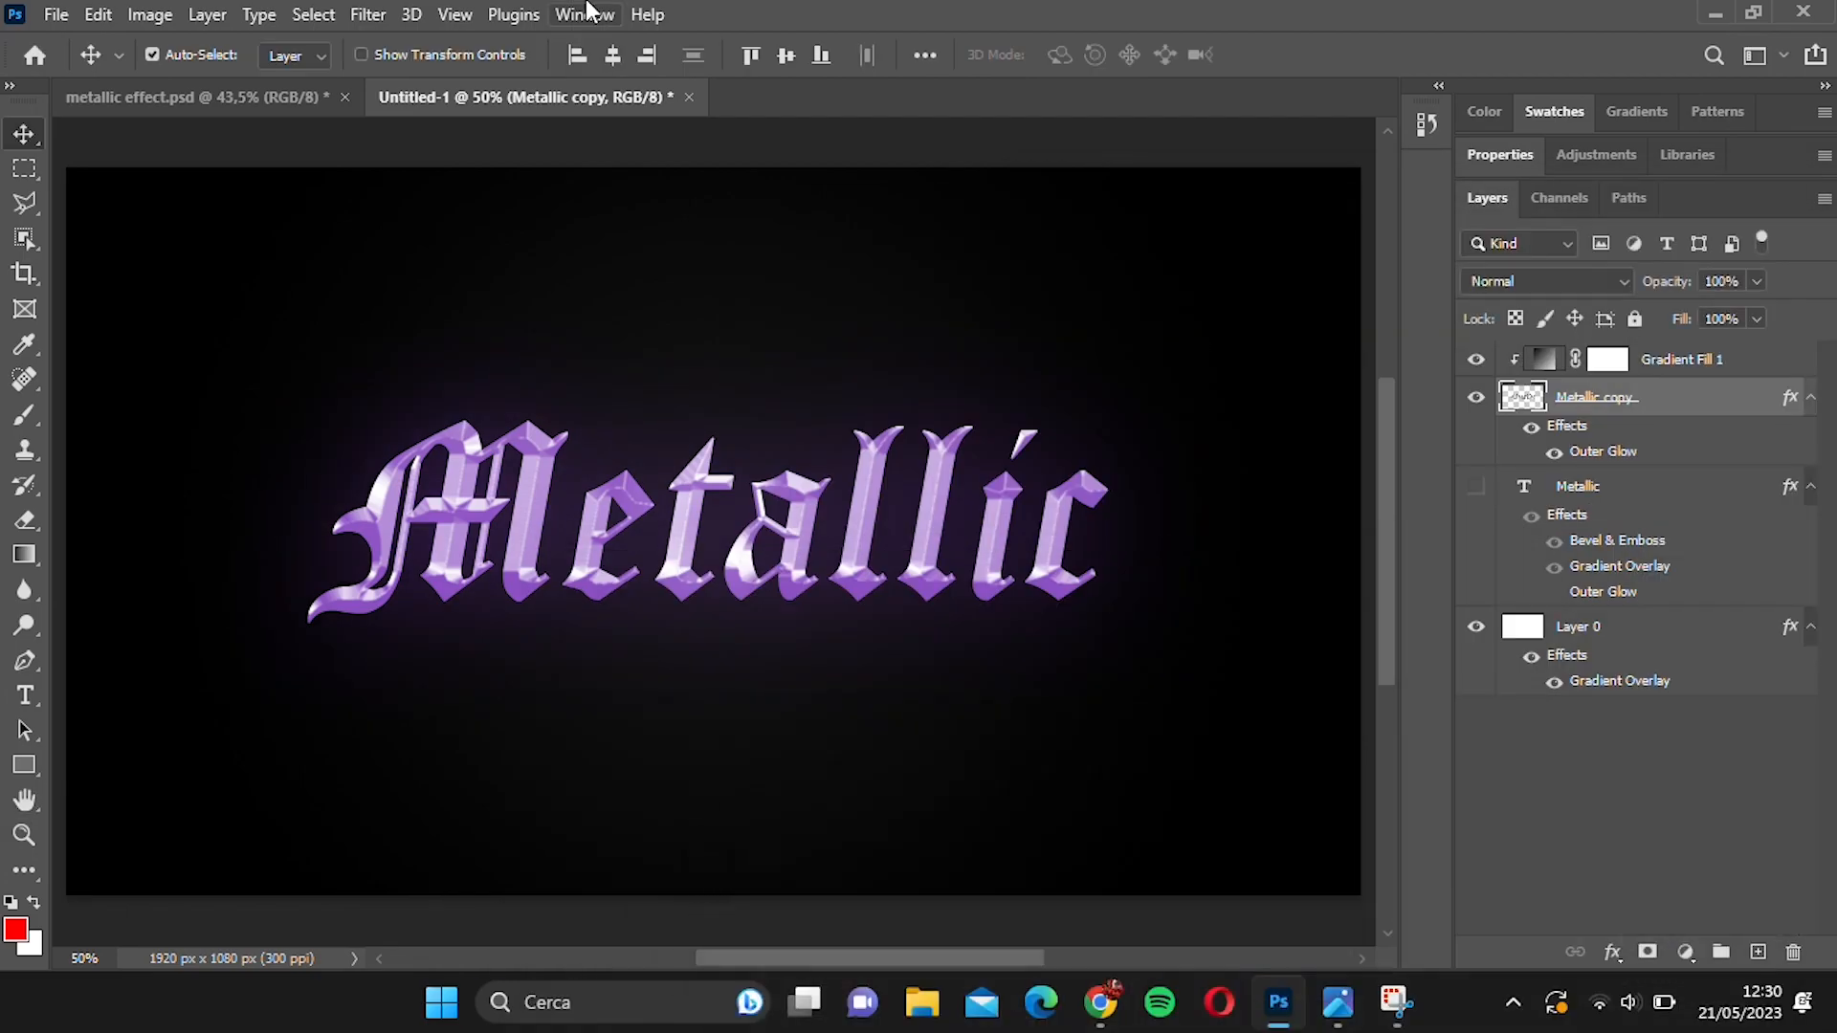
{"action": "key", "text": "ctrl+Tab"}
{"action": "key", "text": "ctrl+Tab"}
Raise the Outer Glow's opacity on the Metallic copy layer and lighten its colour to about #bc7bf7.
{"action": "double_click", "coordinate": [1706, 409]}
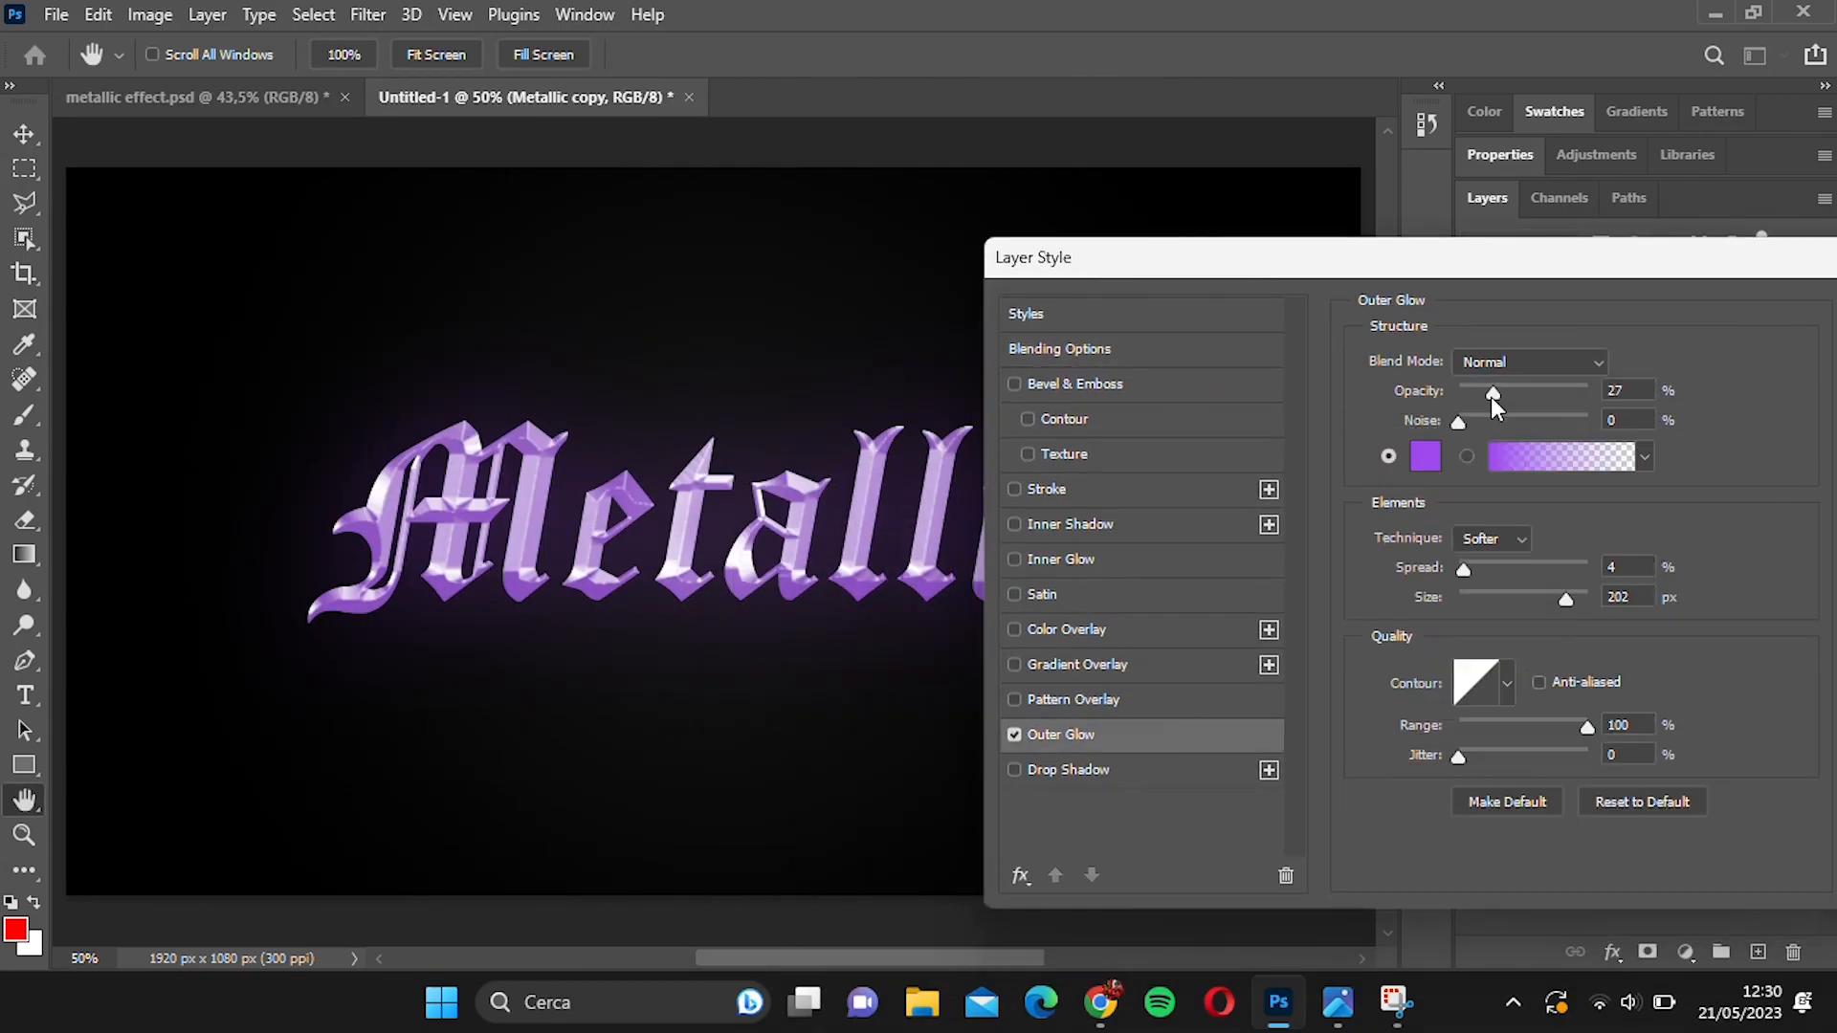
{"action": "left_click_drag", "start_coordinate": [1498, 406], "coordinate": [1520, 398]}
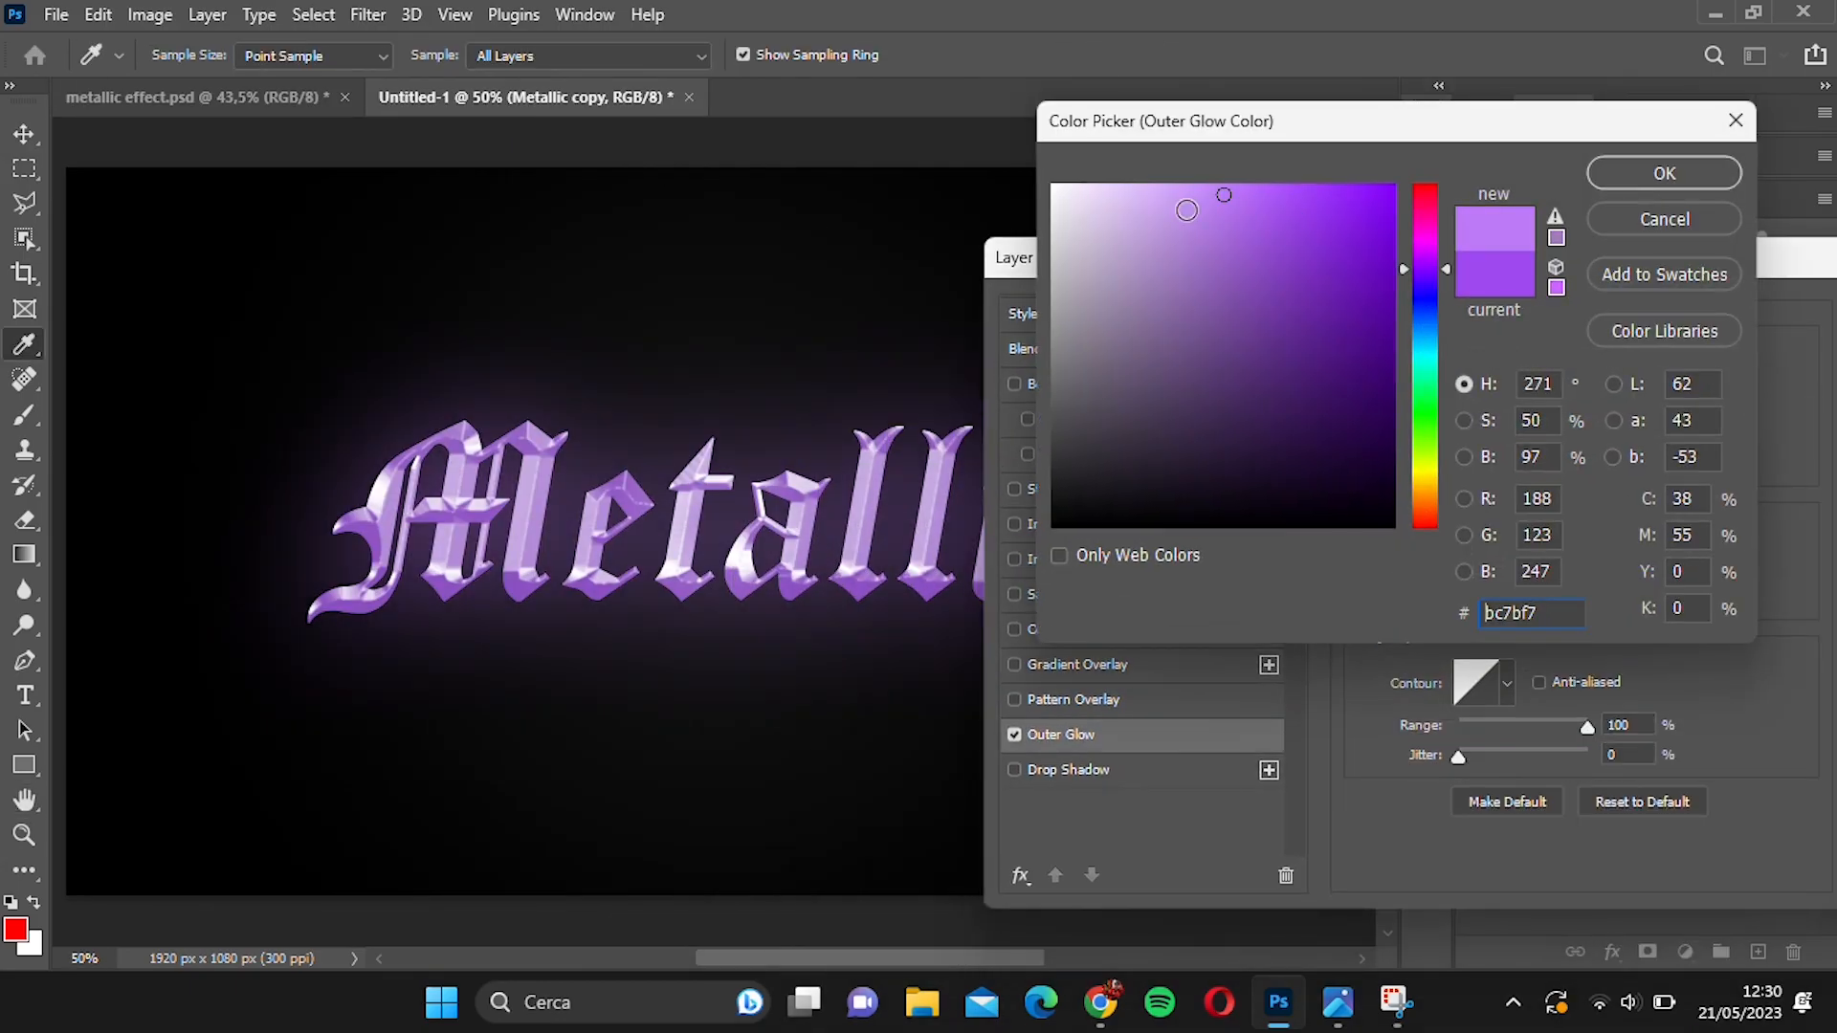
{"action": "left_click", "coordinate": [1643, 185]}
{"action": "left_click", "coordinate": [1565, 325]}
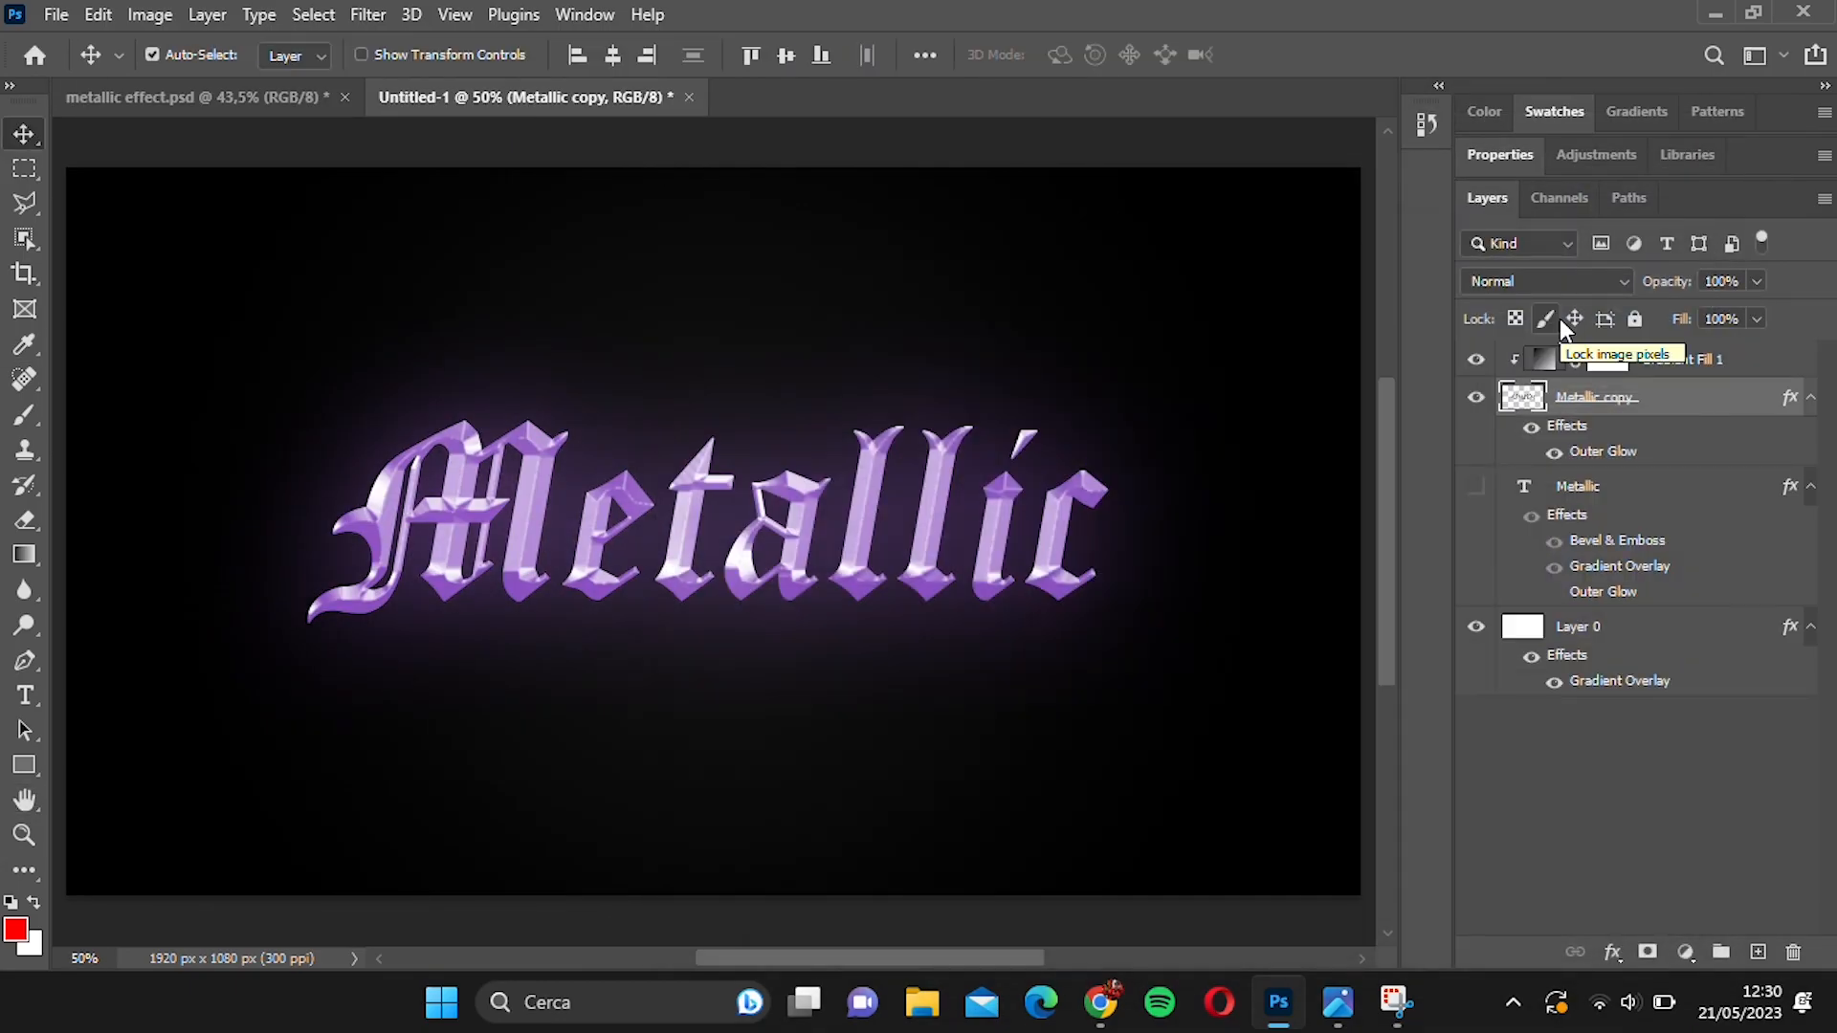
Set the clipped gradient fill layer's opacity to 56%.
{"action": "scroll", "coordinate": [818, 546], "scroll_direction": "down", "scroll_amount": 1}
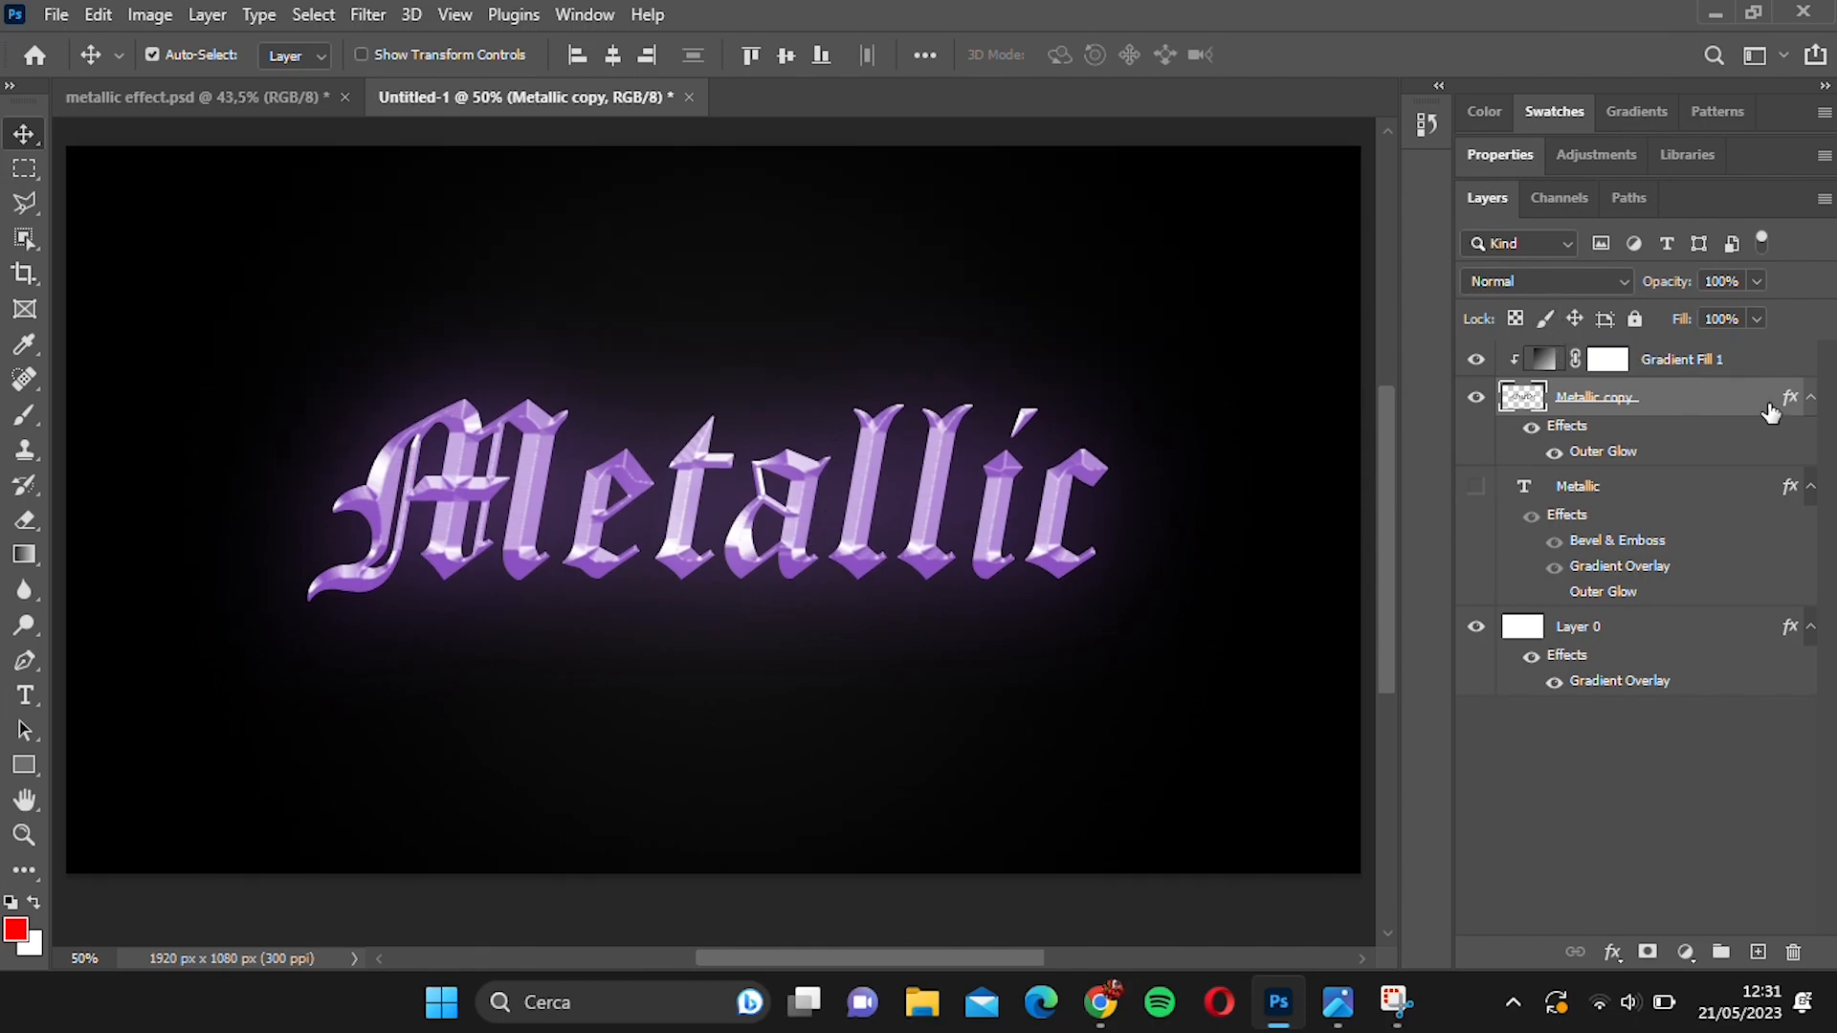
{"action": "left_click", "coordinate": [1578, 358]}
{"action": "left_click", "coordinate": [1643, 283]}
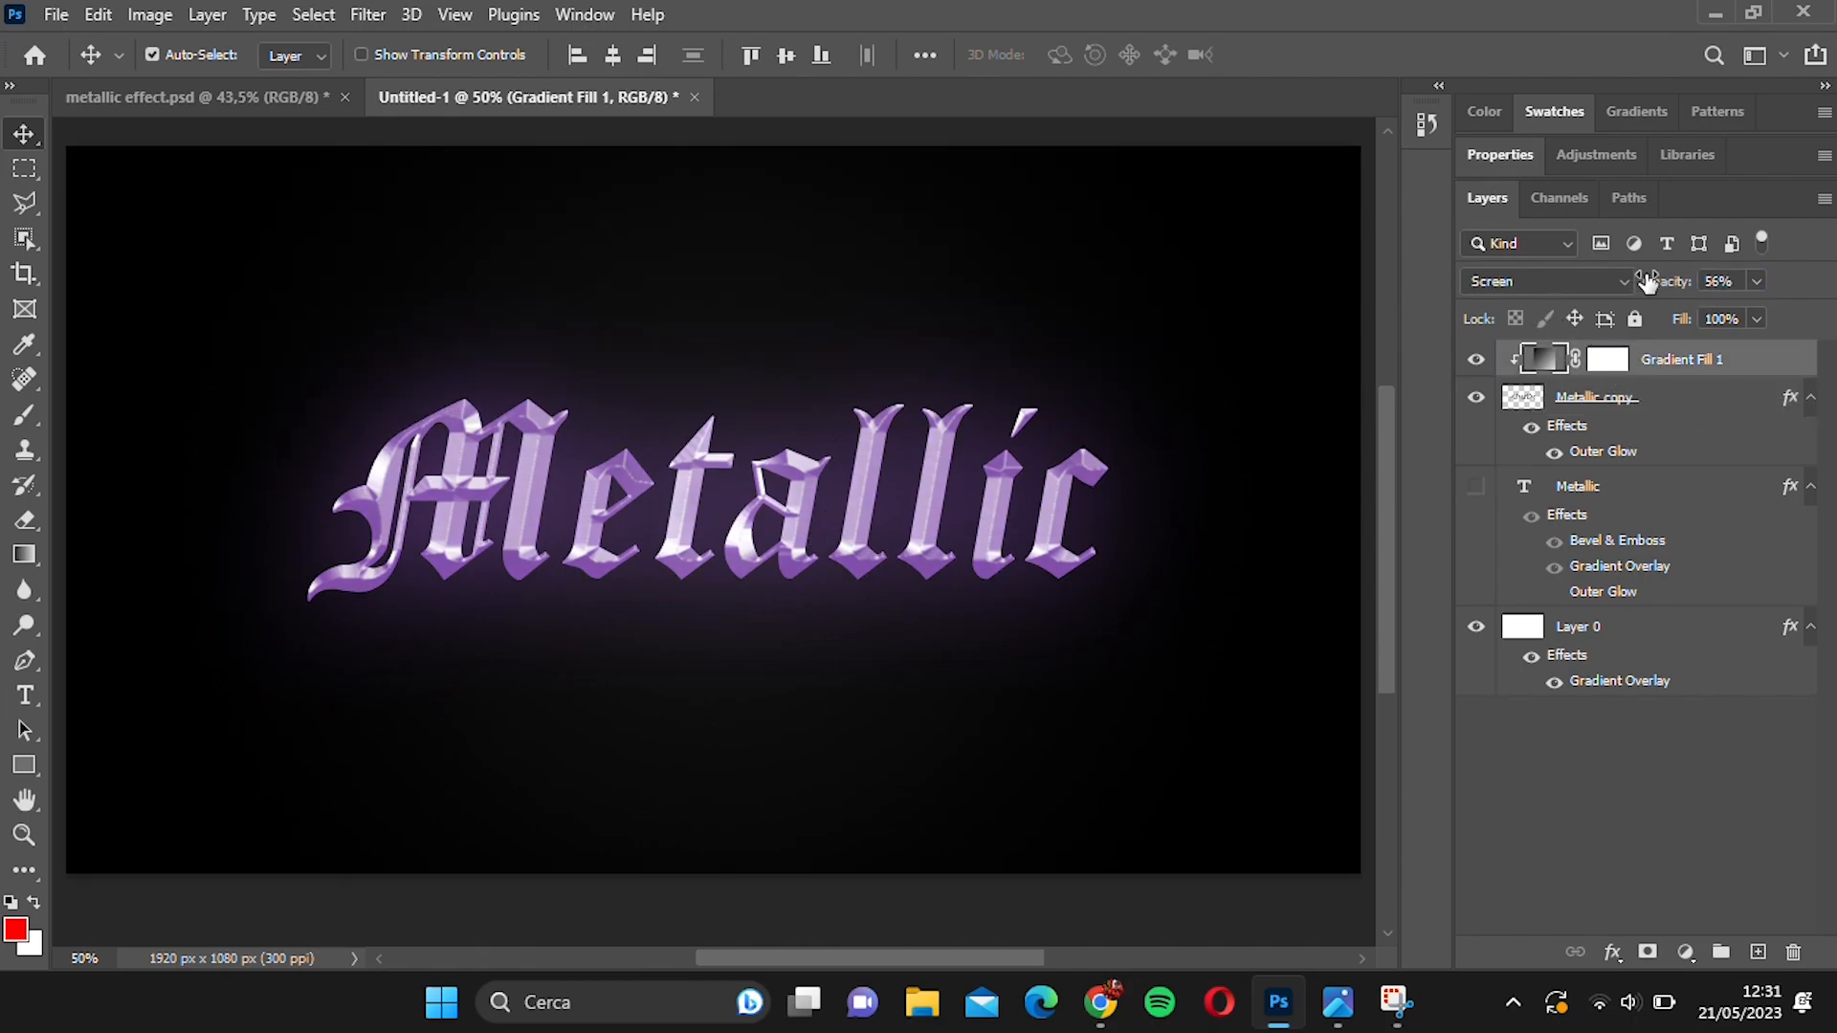
{"action": "mouse_move", "coordinate": [622, 605]}
{"action": "left_mouse_down"}
{"action": "mouse_move", "coordinate": [591, 610]}
{"action": "mouse_move", "coordinate": [609, 598]}
{"action": "left_mouse_up"}
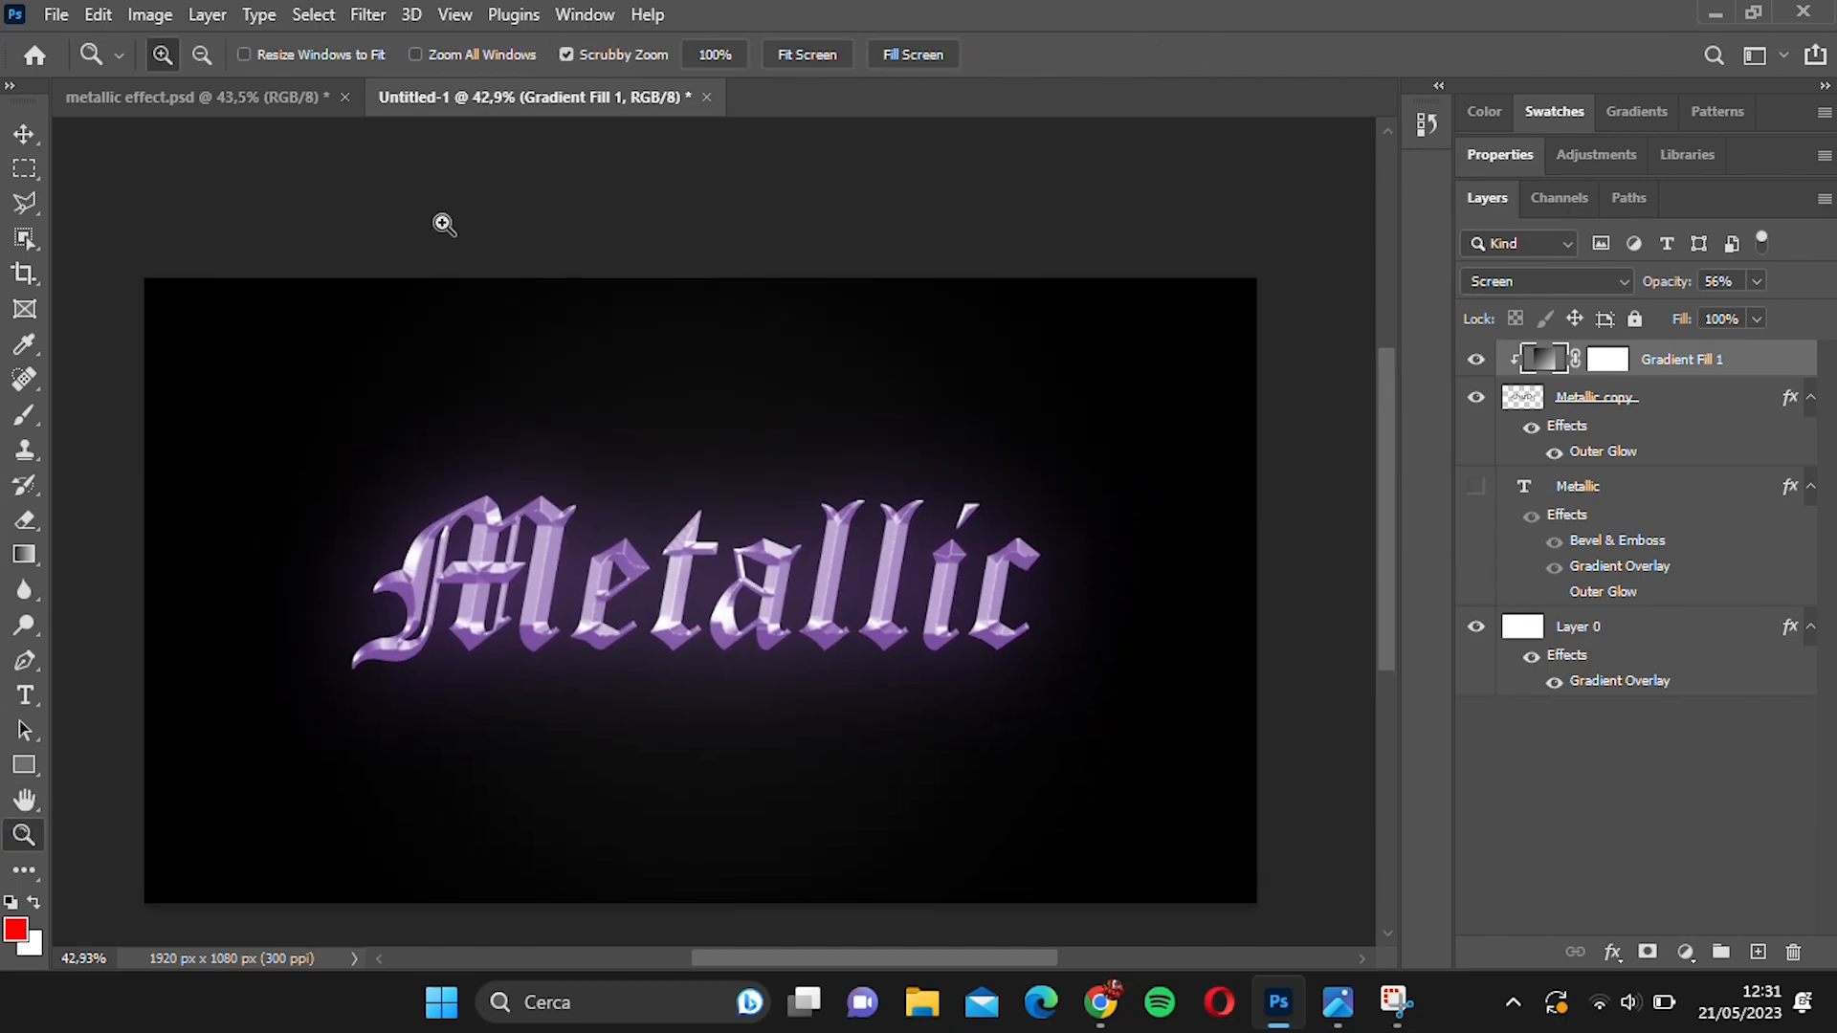
{"action": "double_click", "coordinate": [1695, 403]}
{"action": "left_click", "coordinate": [728, 743]}
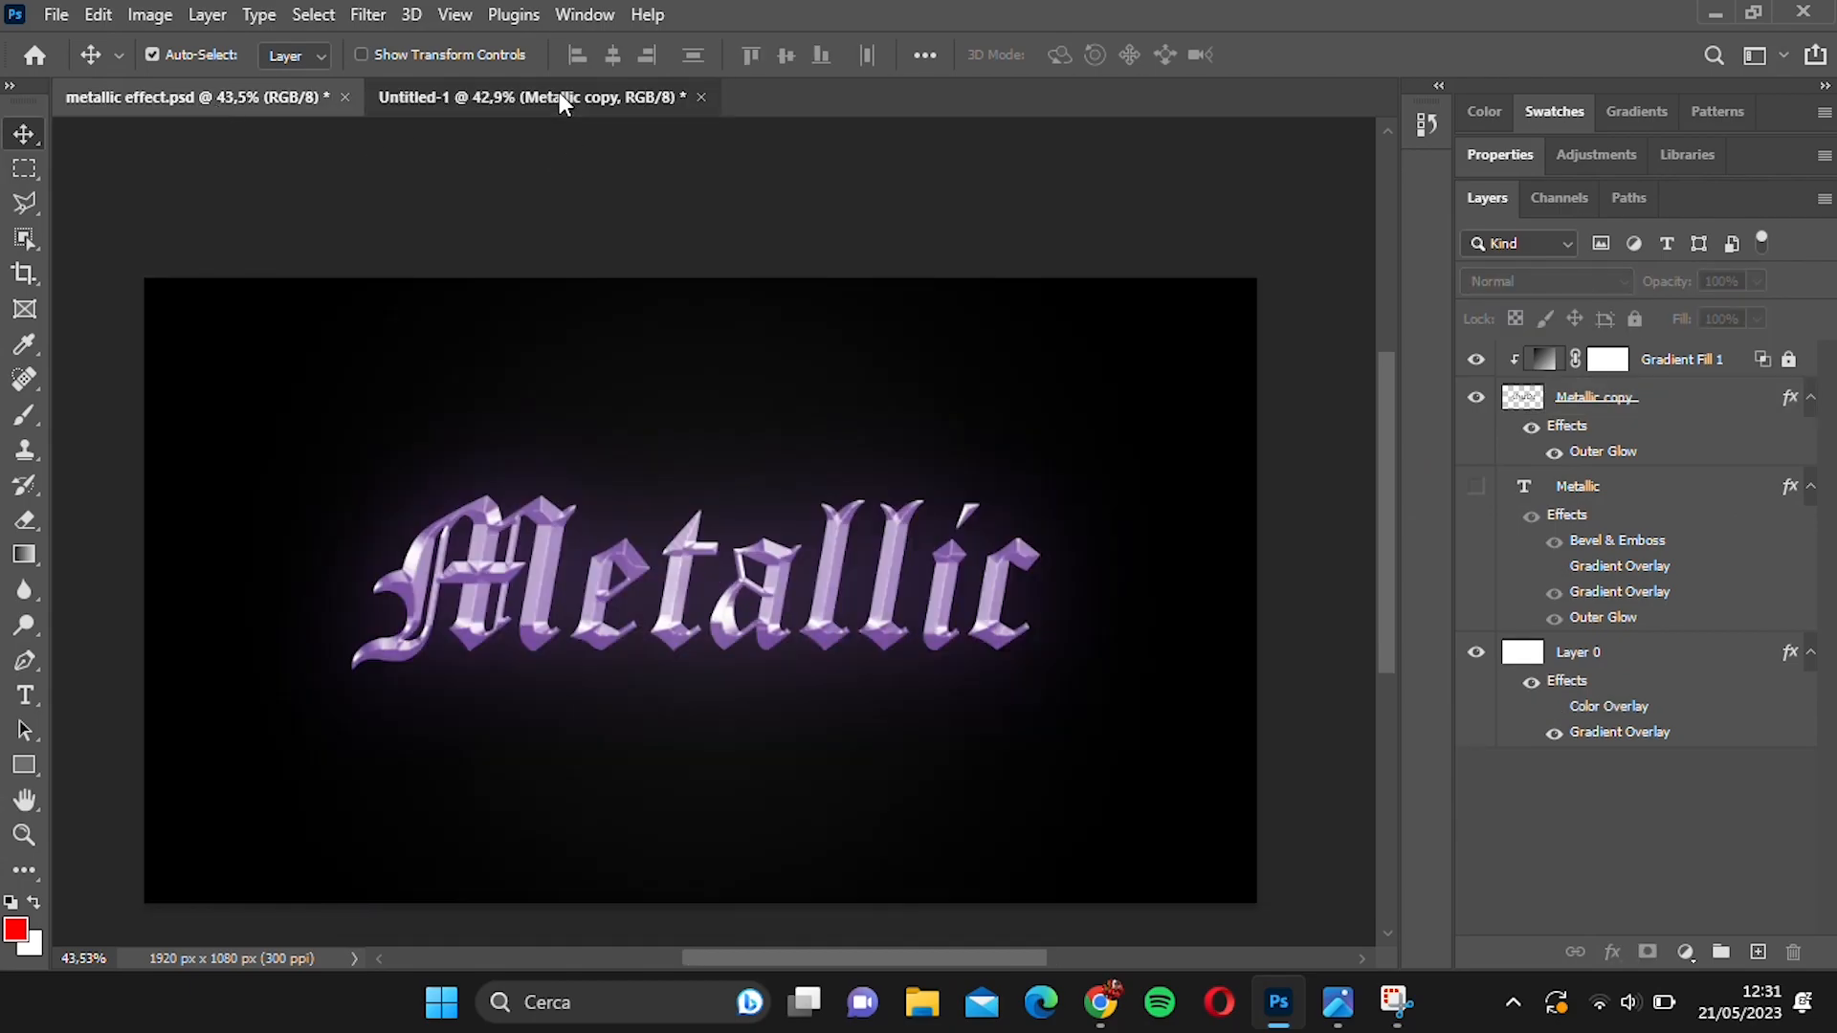
Lighten the end stop of Layer 0's radial gradient overlay to a slightly lighter dark grey for the background's centre.
{"action": "double_click", "coordinate": [1682, 635]}
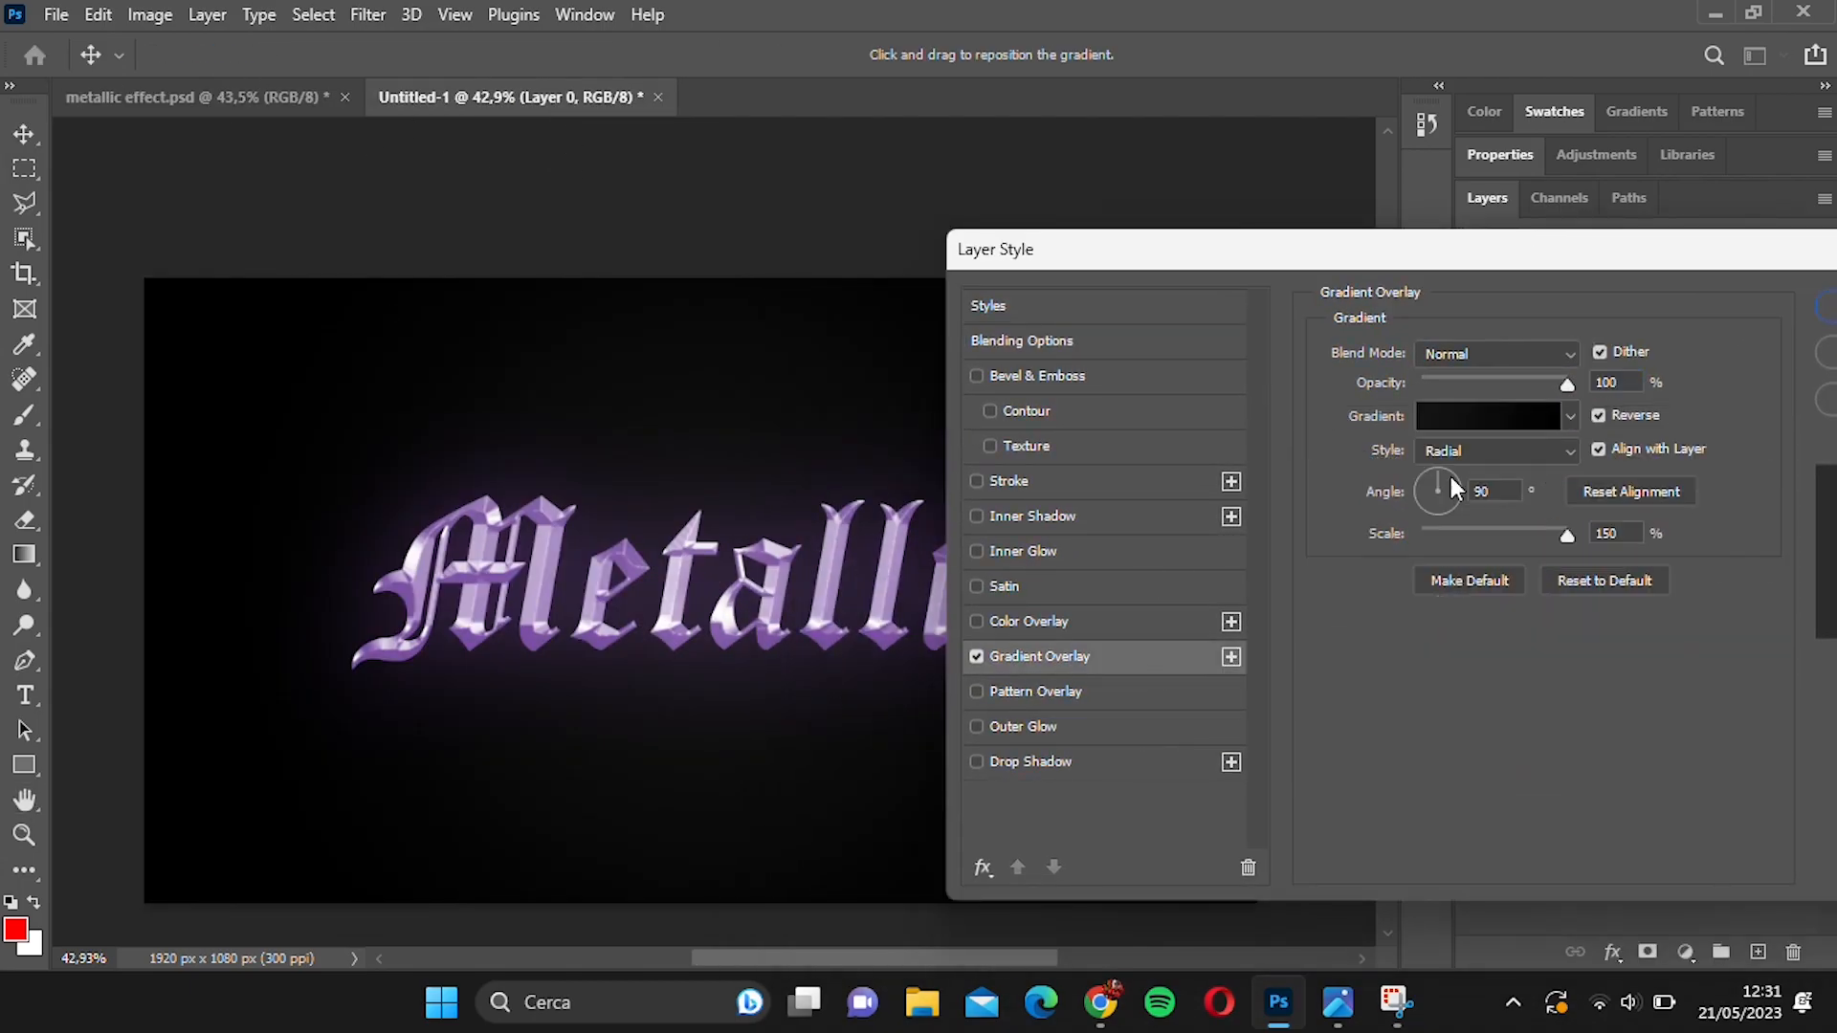
{"action": "left_click", "coordinate": [1483, 418]}
{"action": "double_click", "coordinate": [1773, 578]}
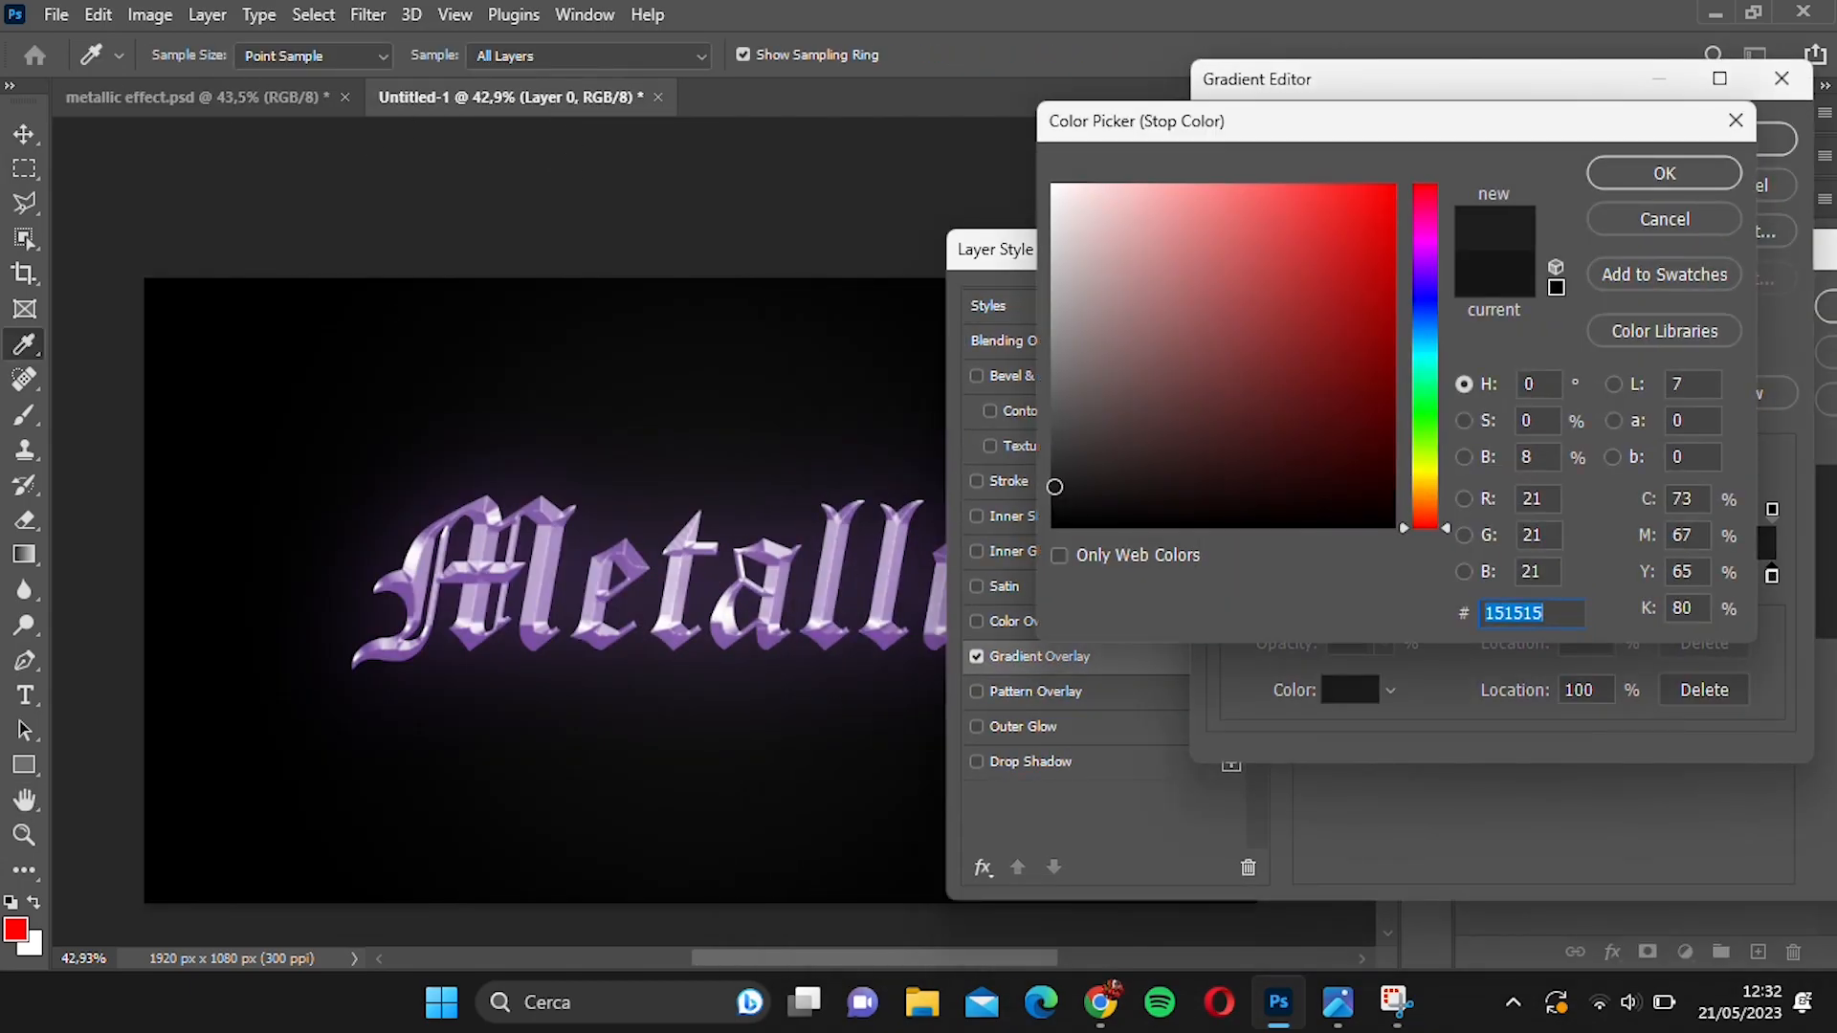
{"action": "left_click", "coordinate": [1345, 319]}
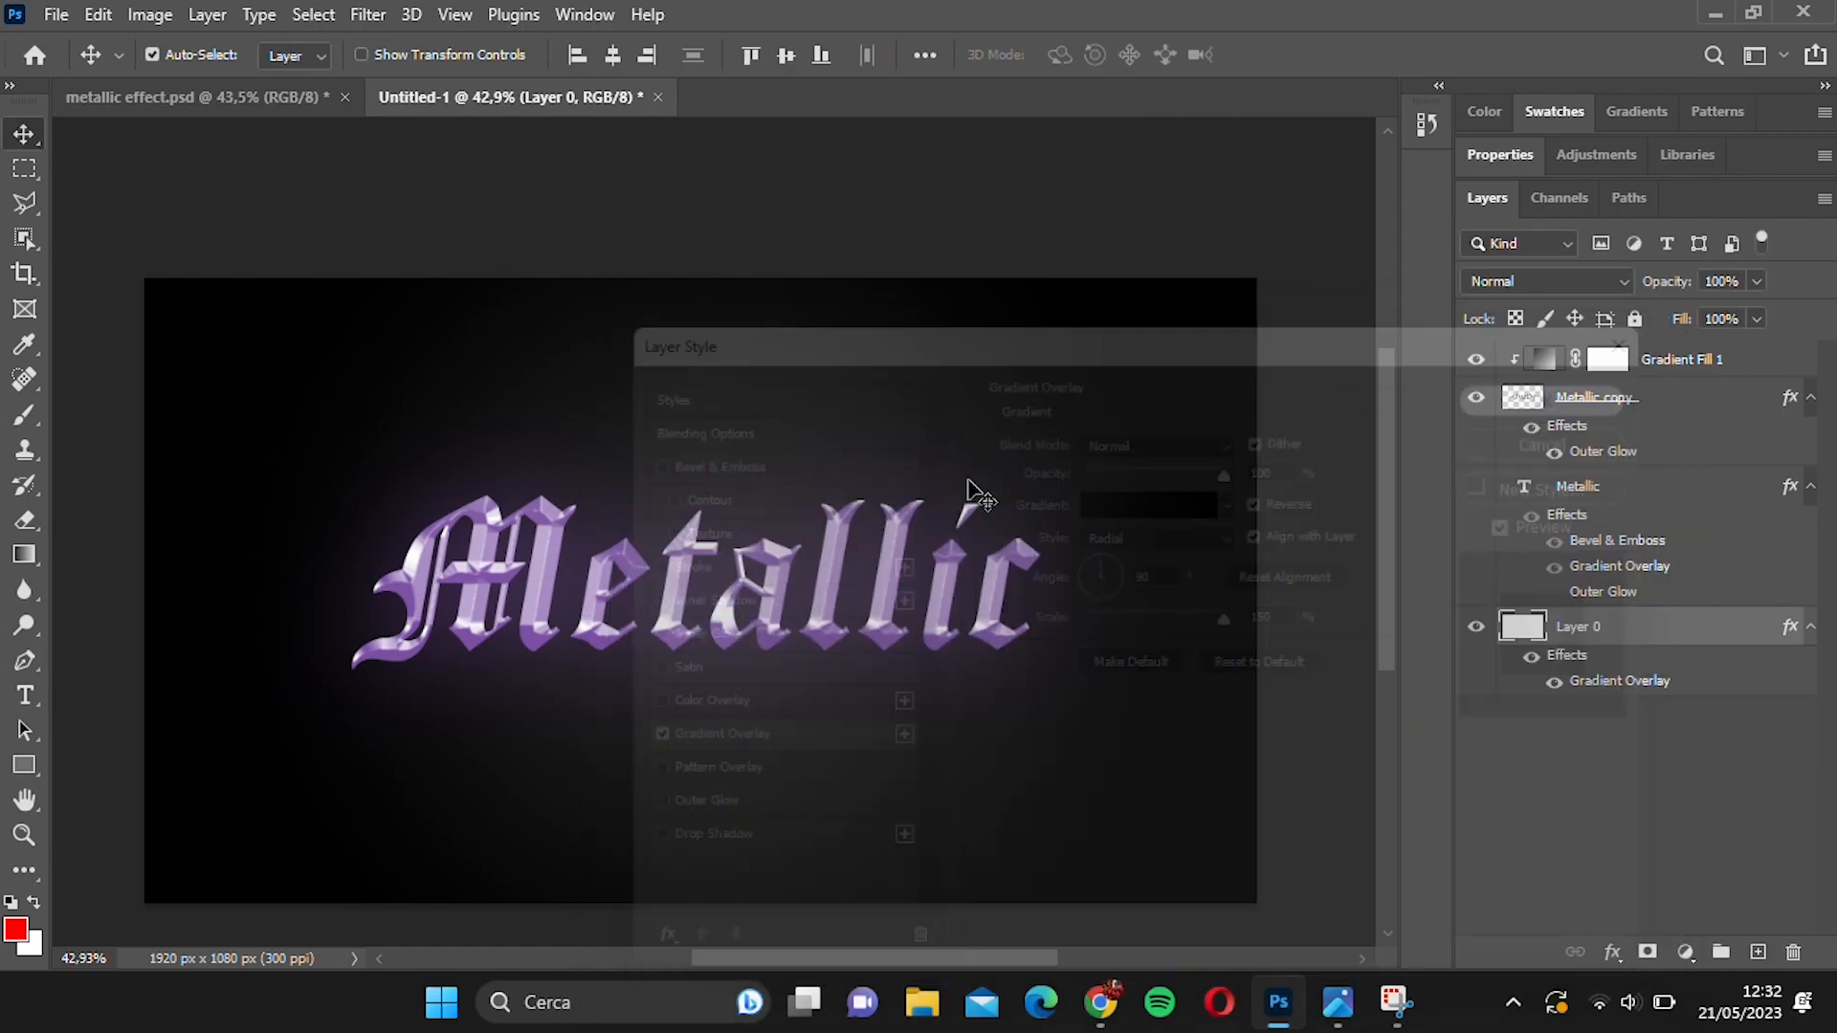
{"action": "scroll", "coordinate": [976, 517], "scroll_direction": "down", "scroll_amount": 1}
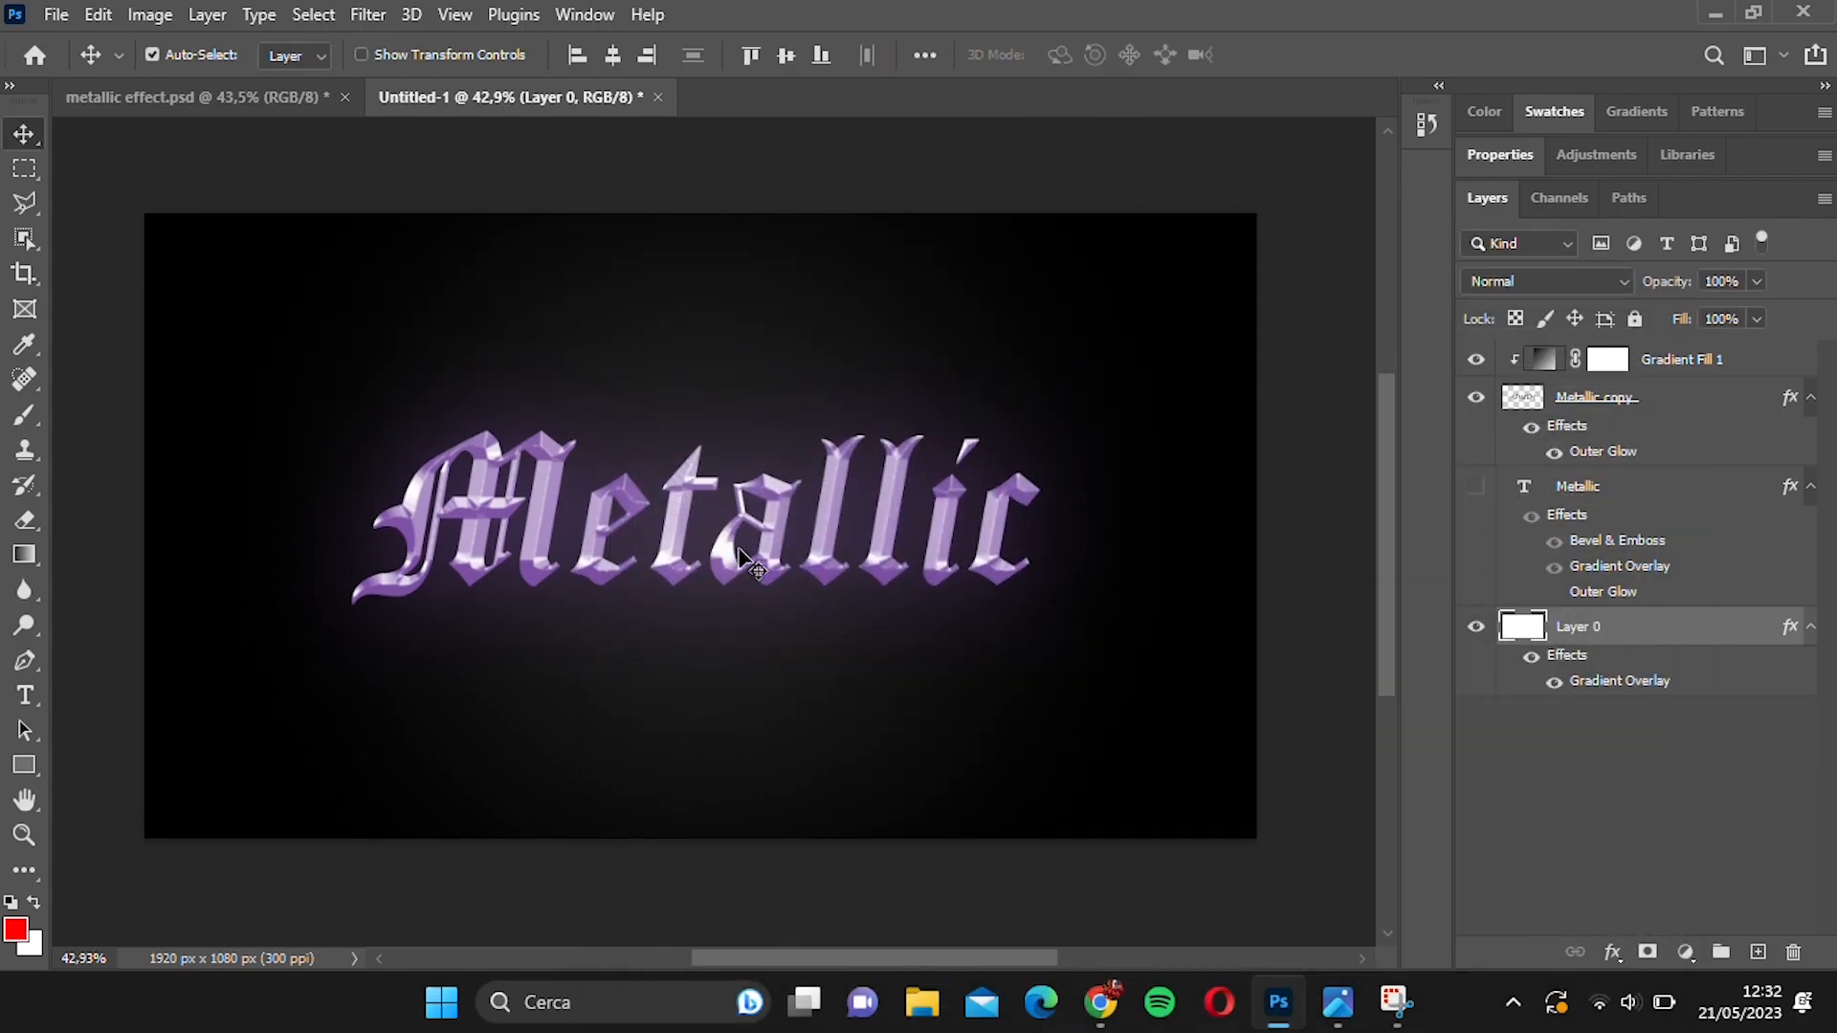
Lighten the black stop of Layer 0's gradient overlay to a very dark grey for the background's edges.
{"action": "double_click", "coordinate": [1646, 627]}
{"action": "left_click", "coordinate": [708, 737]}
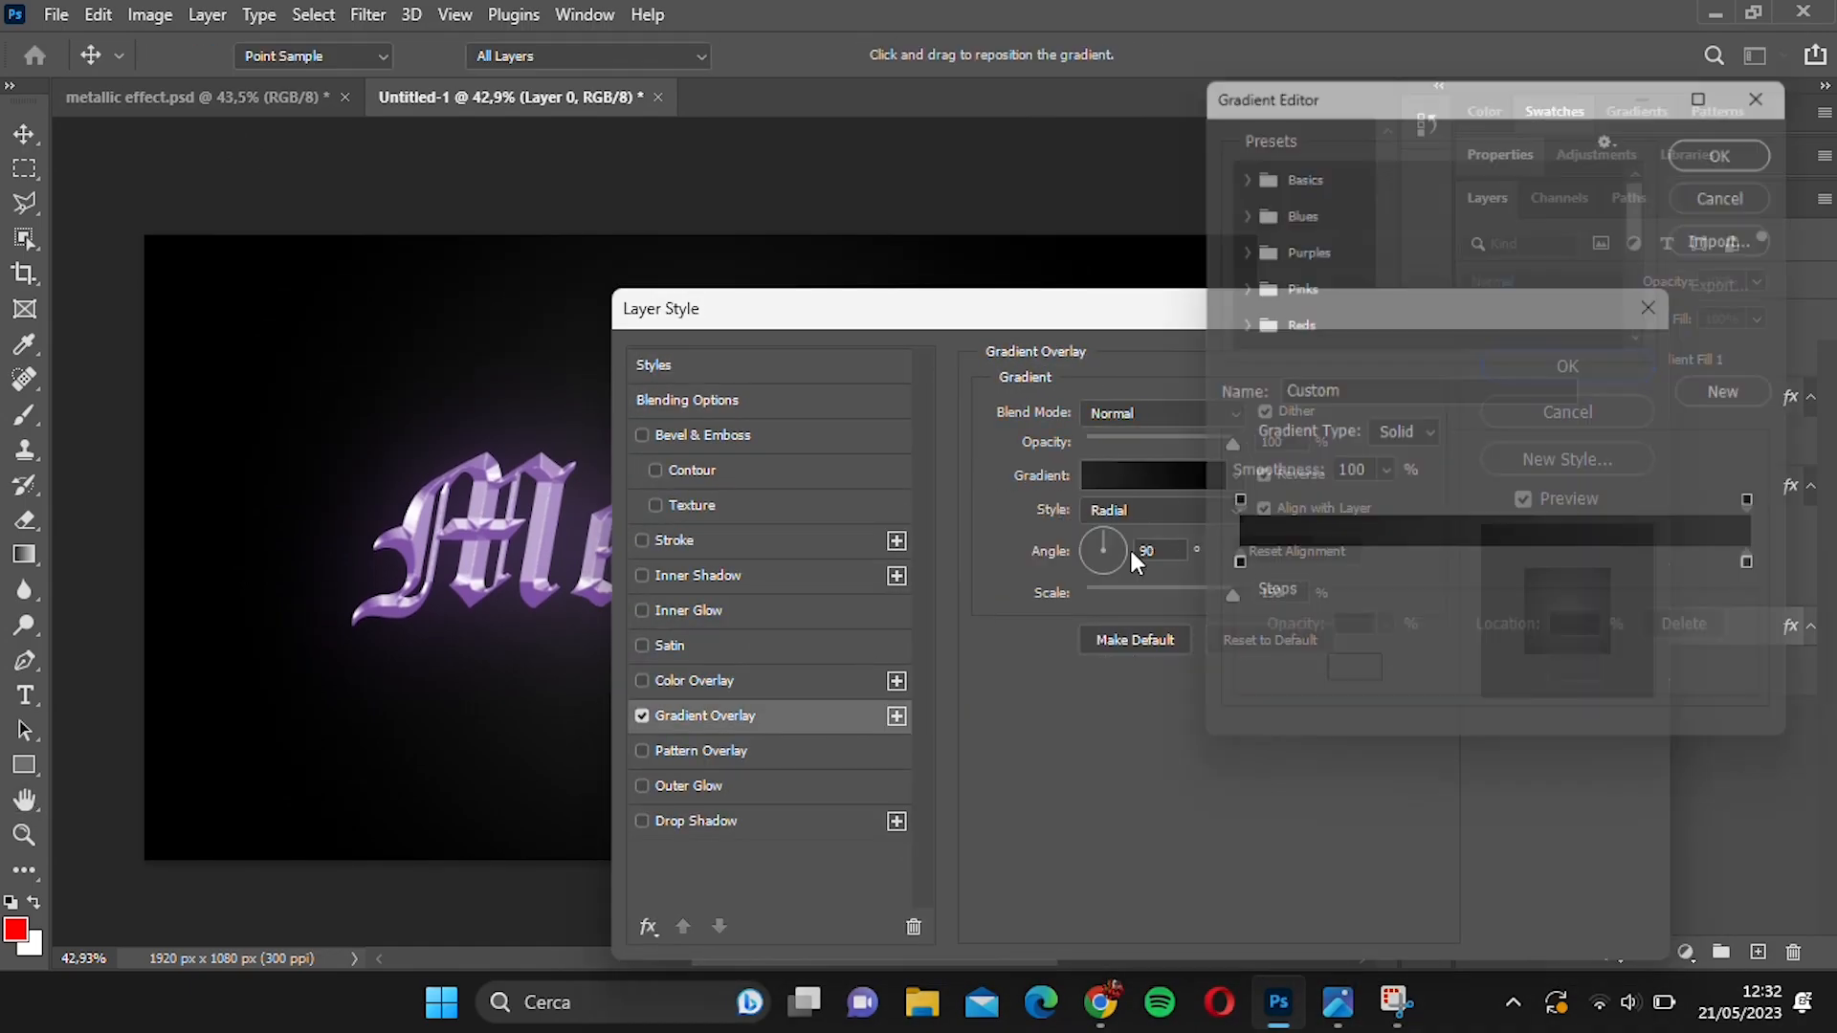
{"action": "left_click", "coordinate": [1663, 173]}
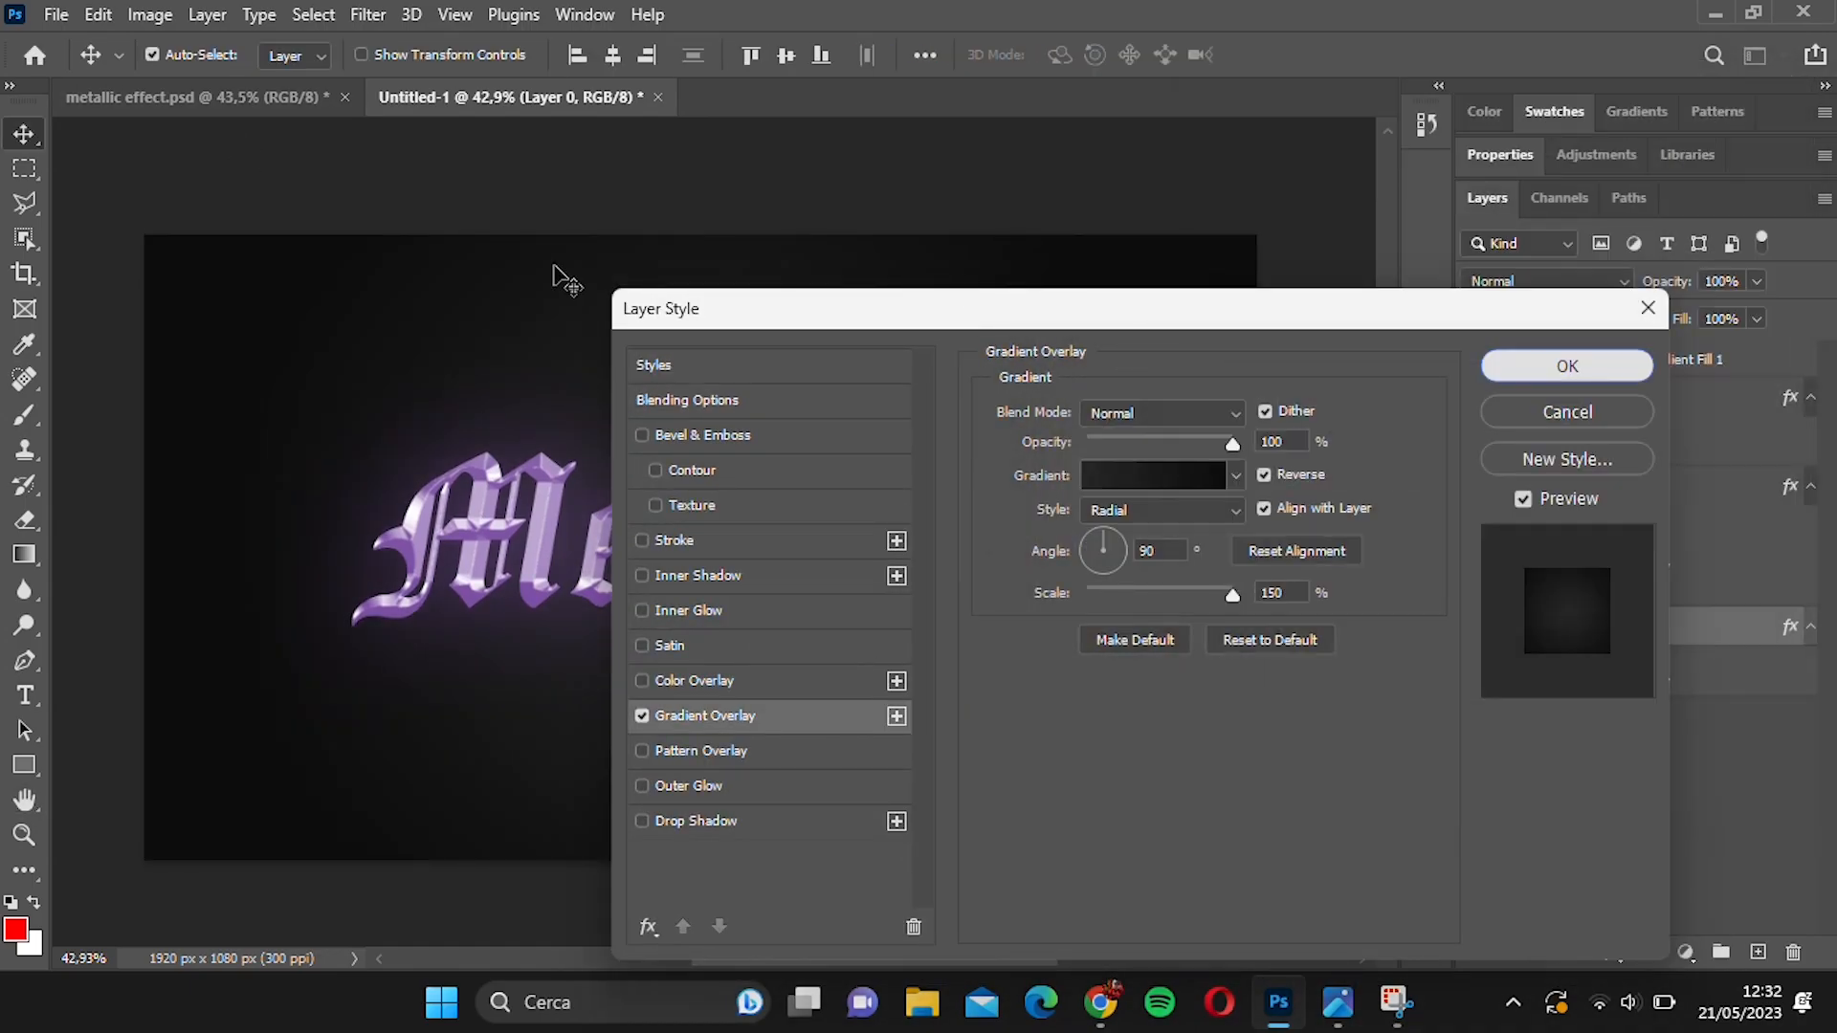
{"action": "key", "text": "Return"}
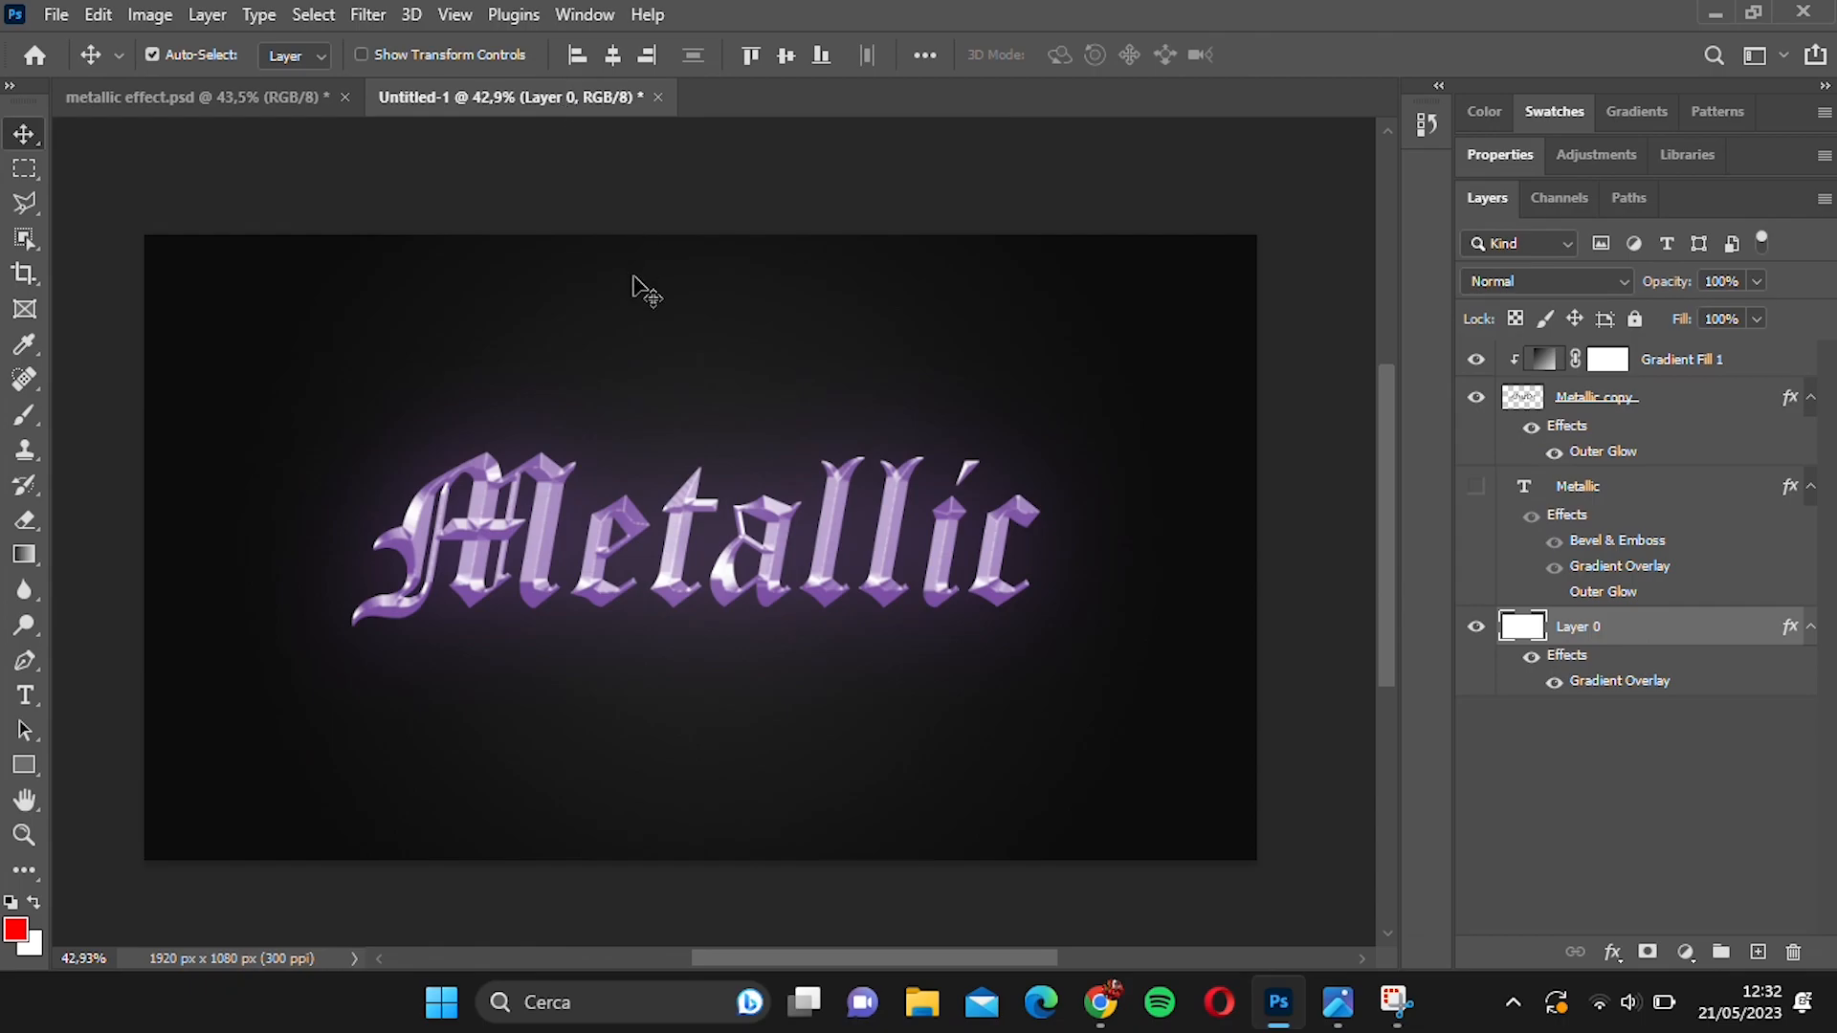